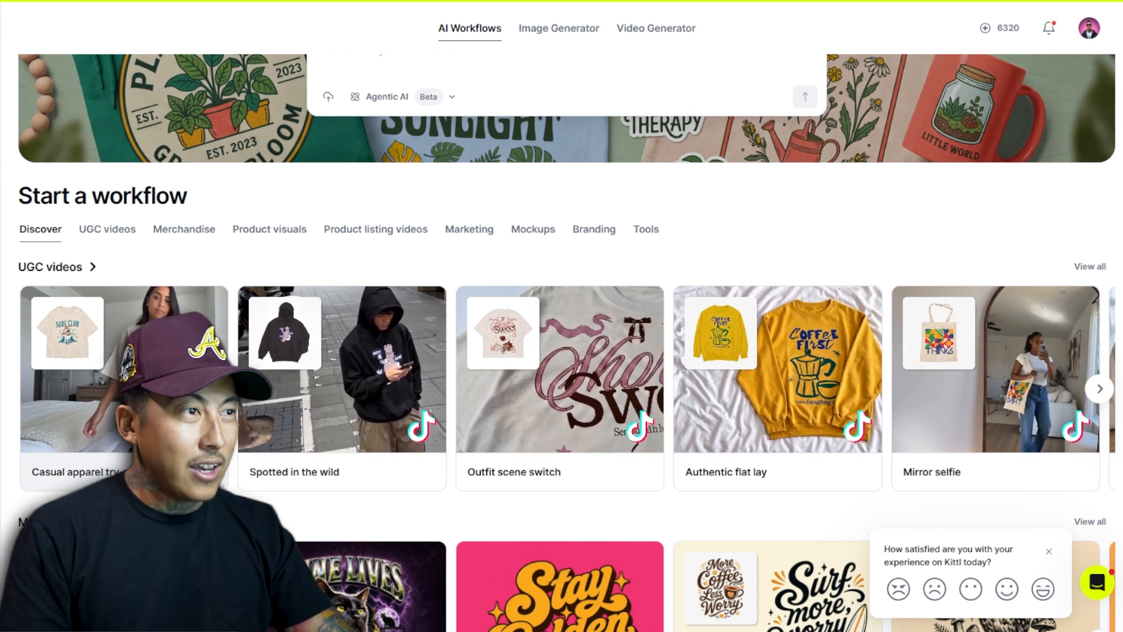
# Step: Remove the reference image attached to the prompt
pyautogui.scroll(3, 401, 384)
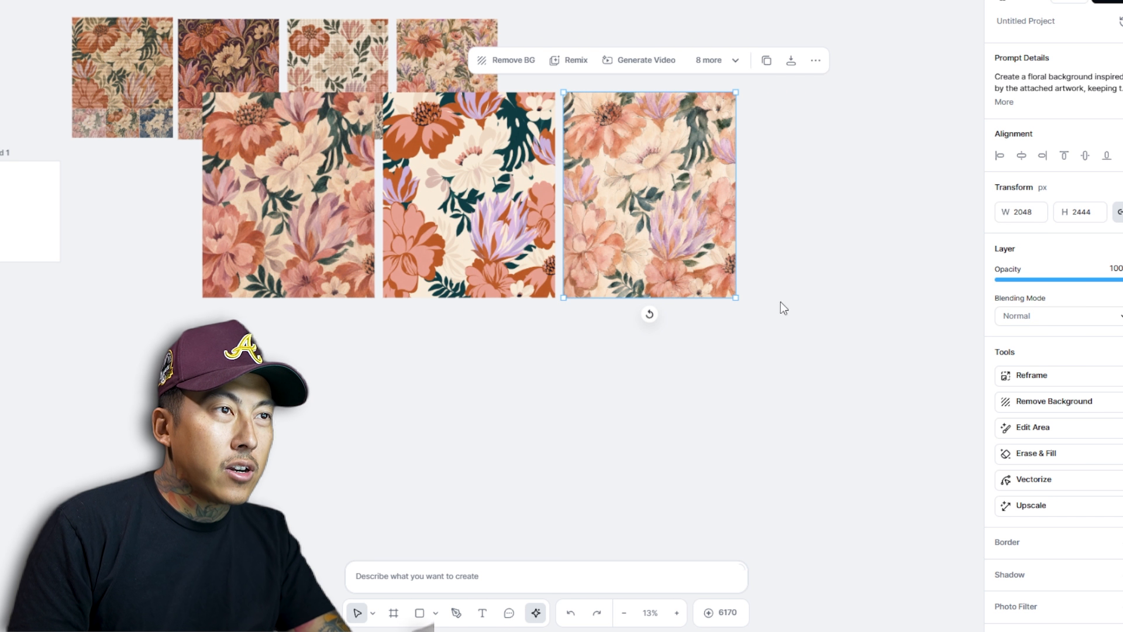
pyautogui.moveTo(447, 392); pyautogui.dragTo(560, 502)
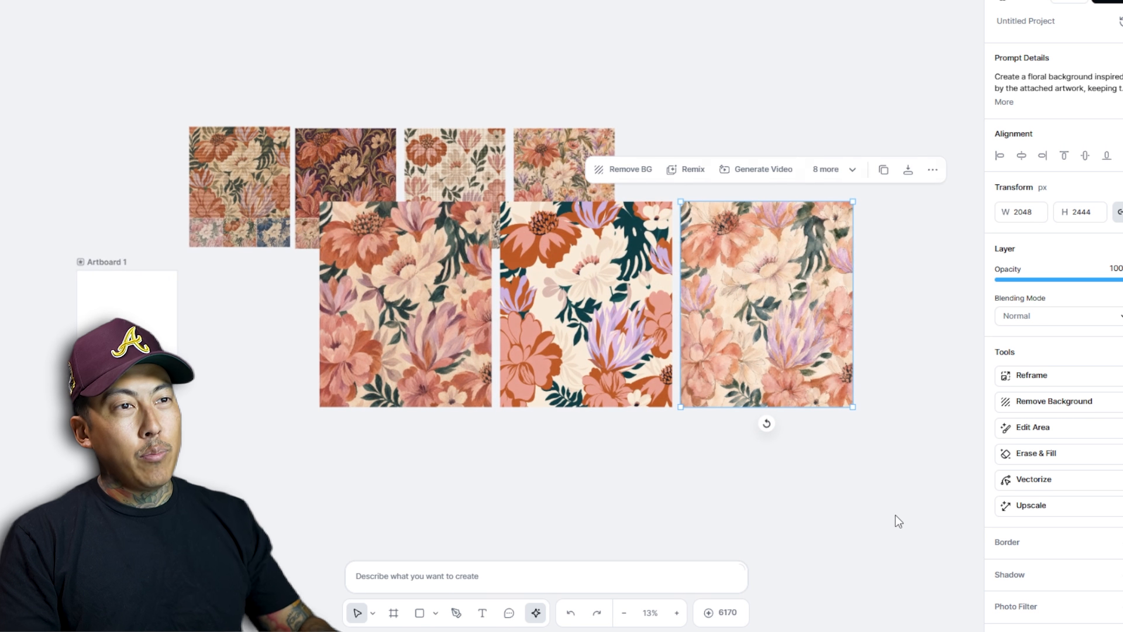
pyautogui.moveTo(790, 351); pyautogui.dragTo(546, 342)
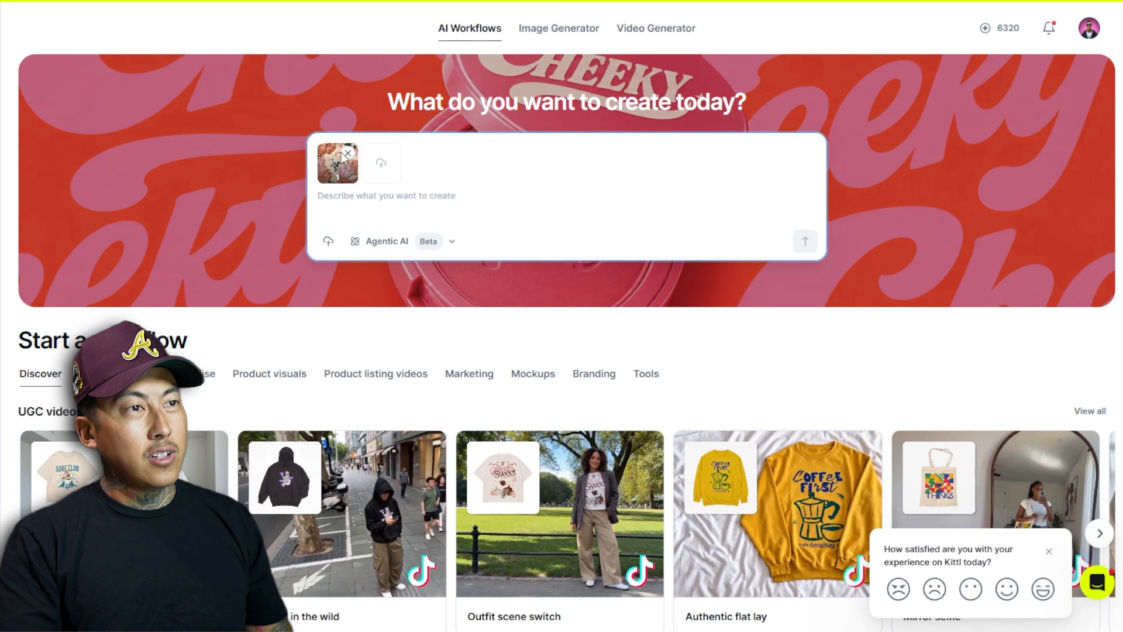
pyautogui.click(347, 153)
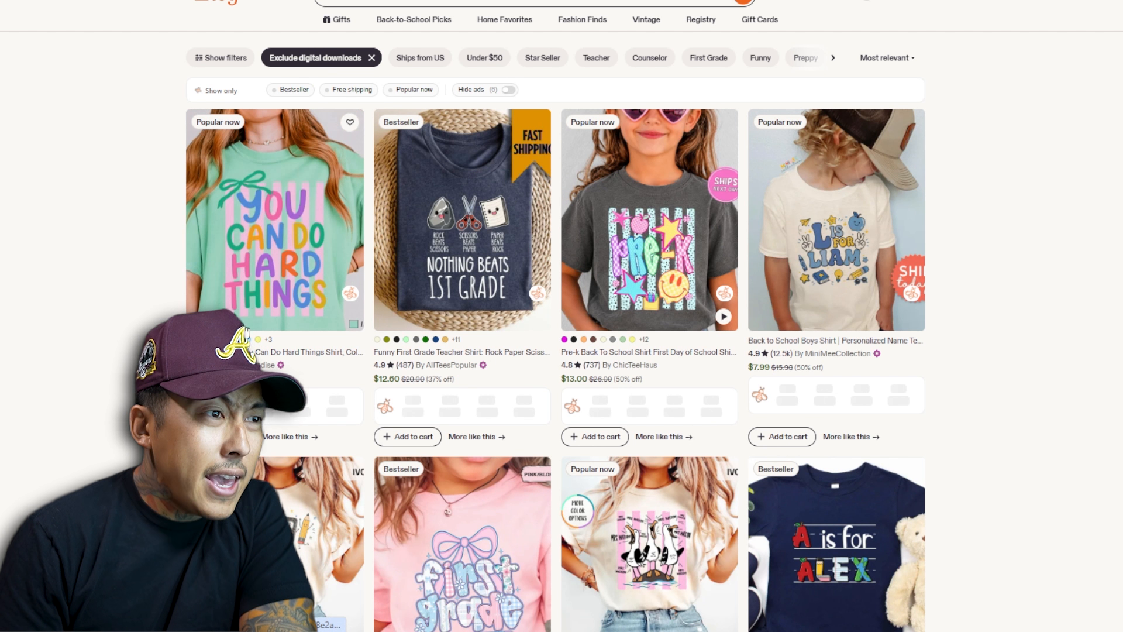
# Step: Open the "You Can Do Hard Things" shirt listing on Etsy and examine its sales trend, design and reviews
pyautogui.click(271, 234)
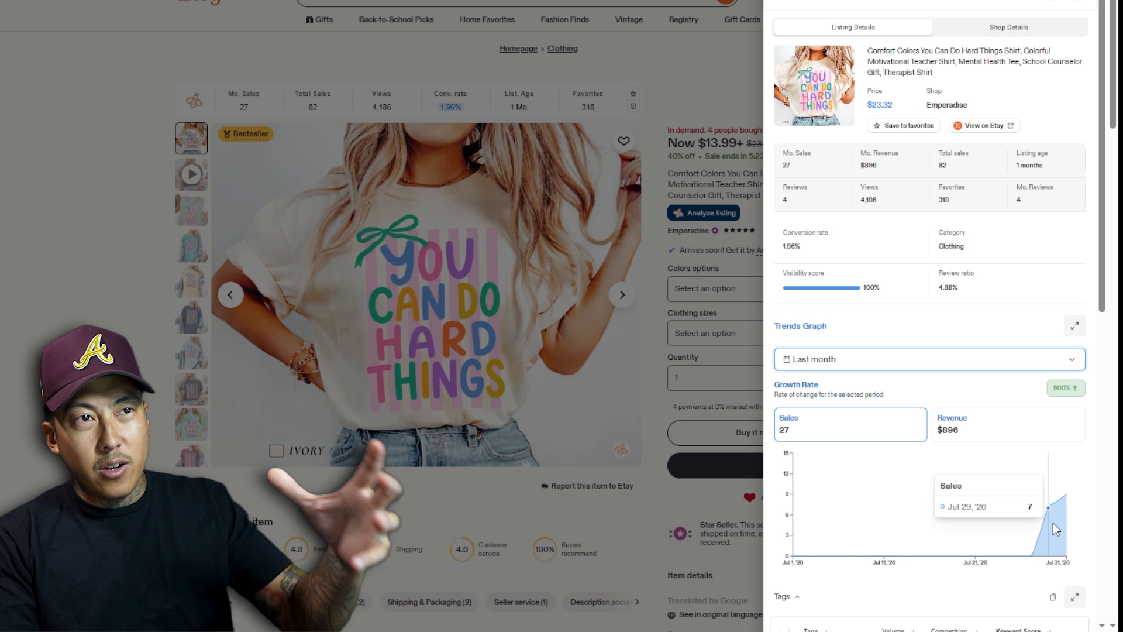
pyautogui.click(187, 267)
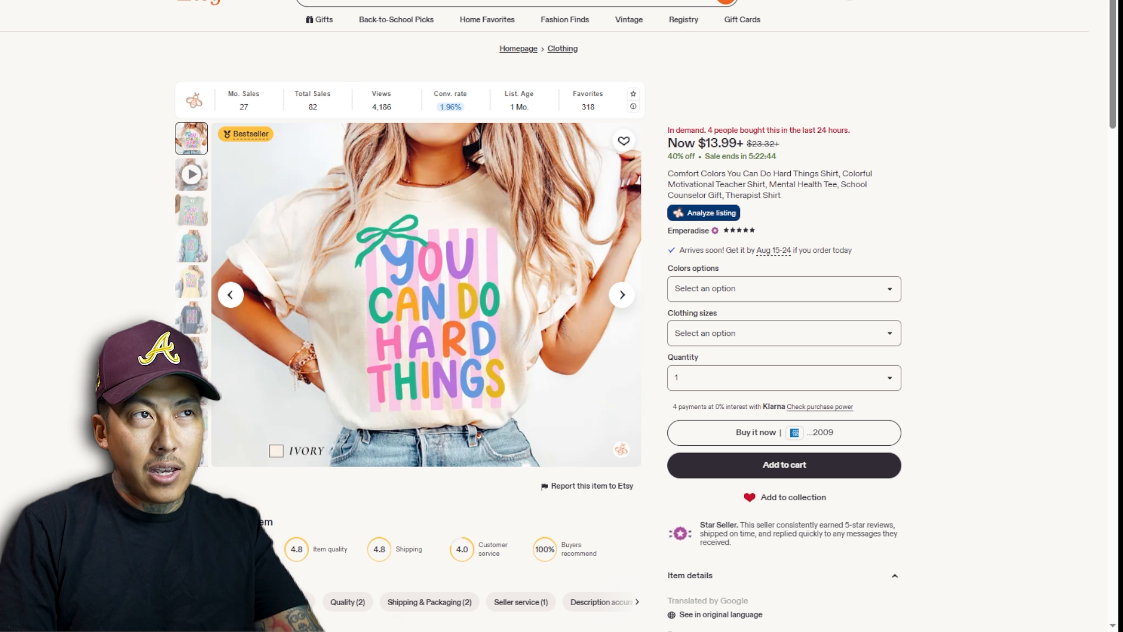
pyautogui.scroll(-2, 463, 327)
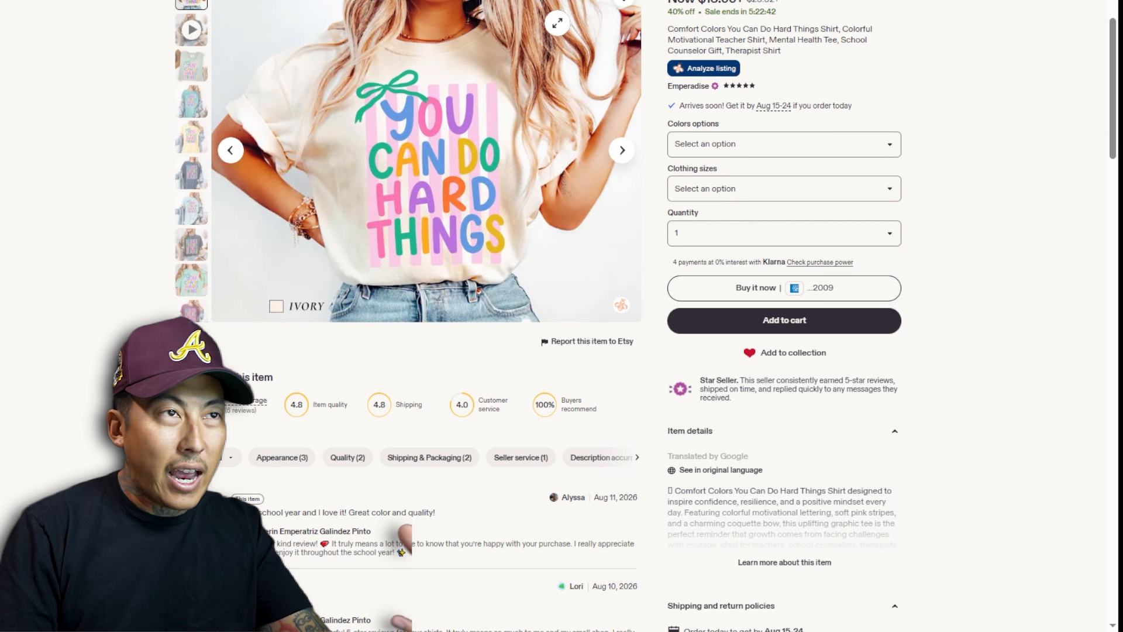
pyautogui.click(449, 1)
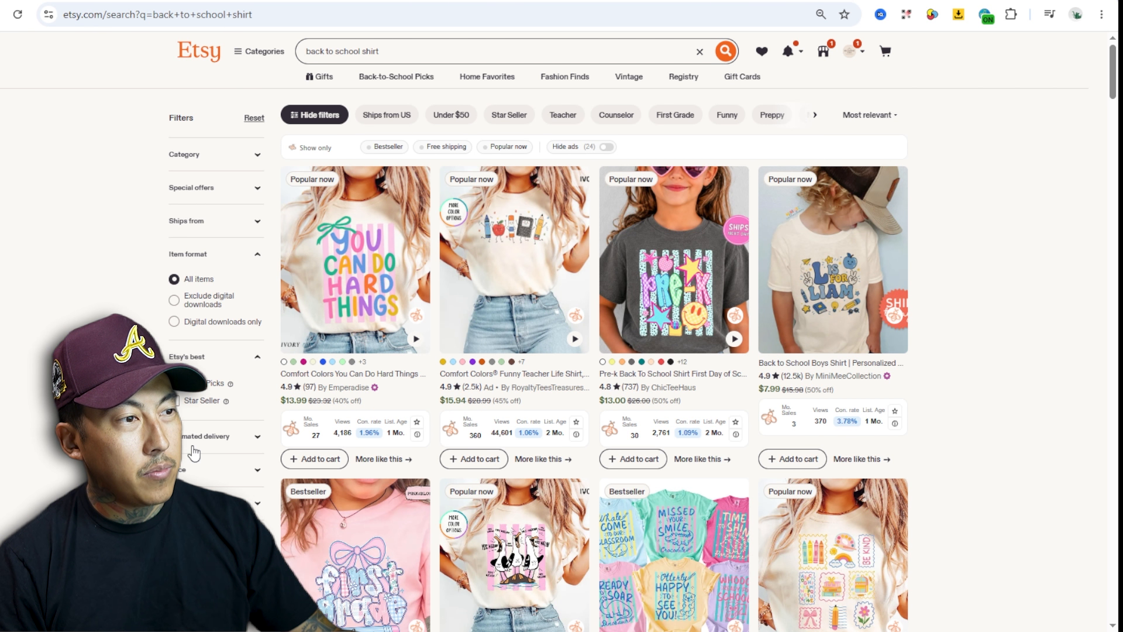
# Step: Filter the "back to school shirt" results by Star Seller and change is_star_seller to is_best_seller in the URL to show bestsellers
pyautogui.scroll(-4, 194, 453)
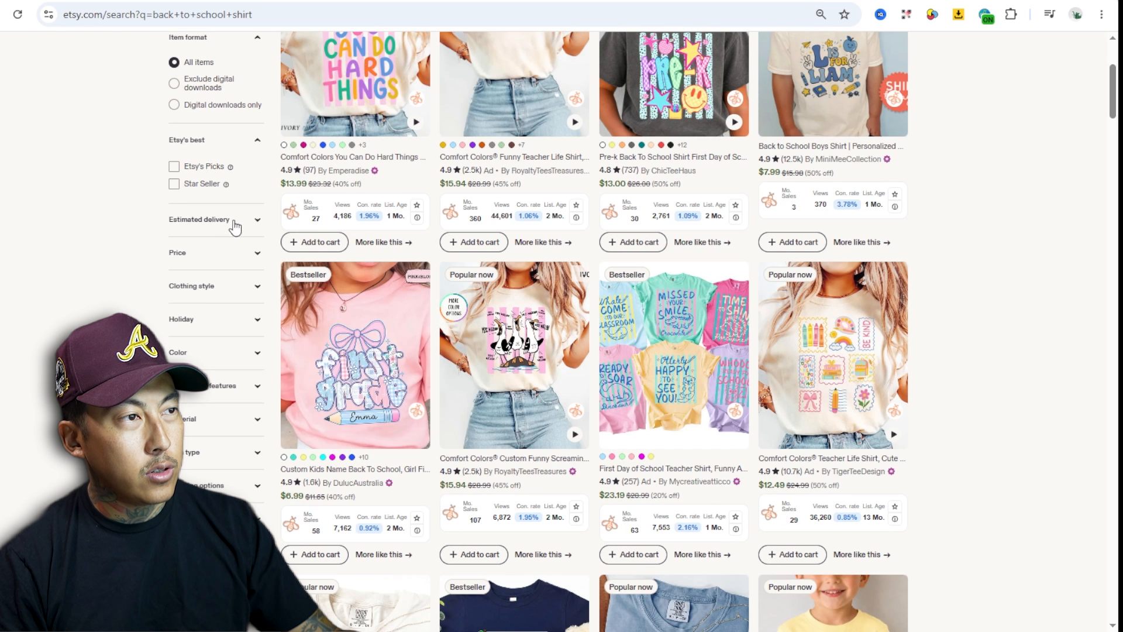
pyautogui.click(174, 184)
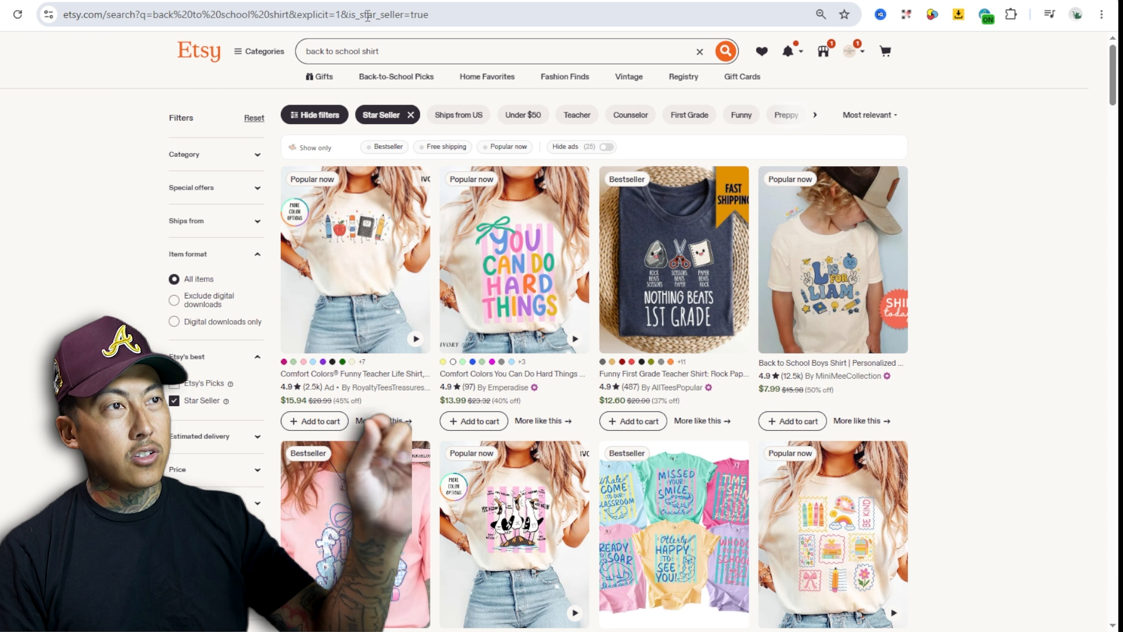
pyautogui.click(412, 16)
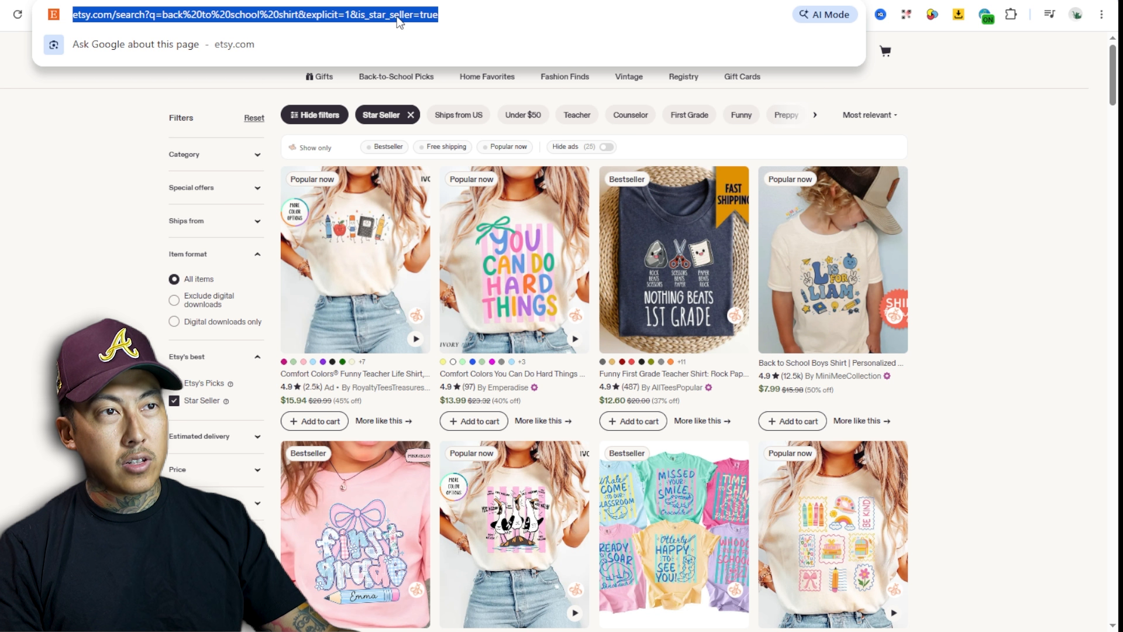
pyautogui.click(394, 15)
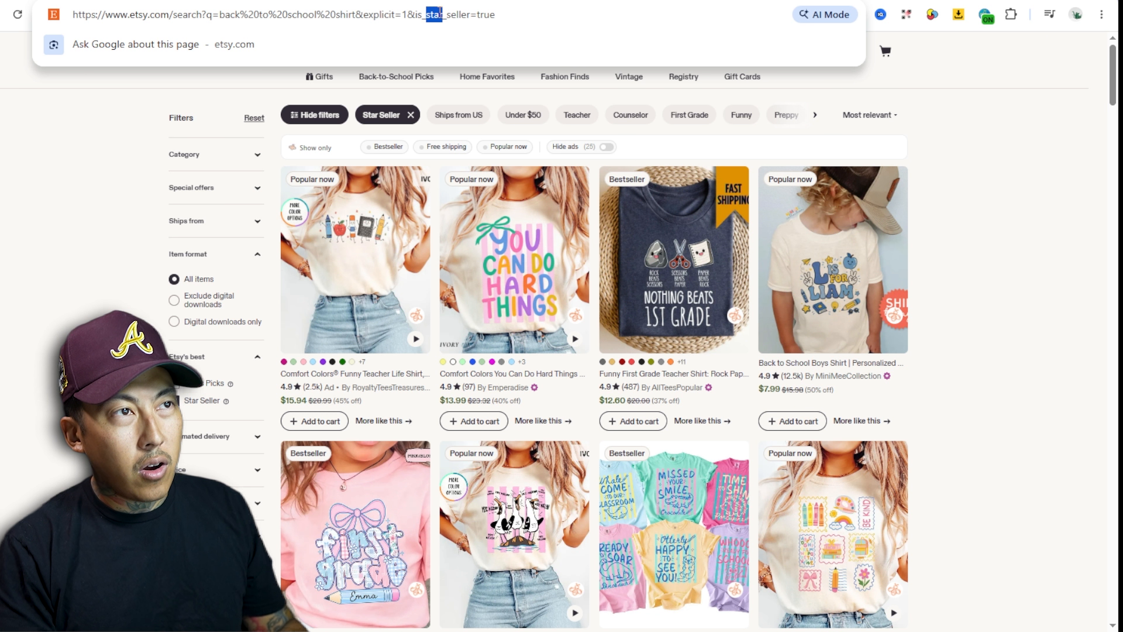
pyautogui.write('best')
pyautogui.press('Return')
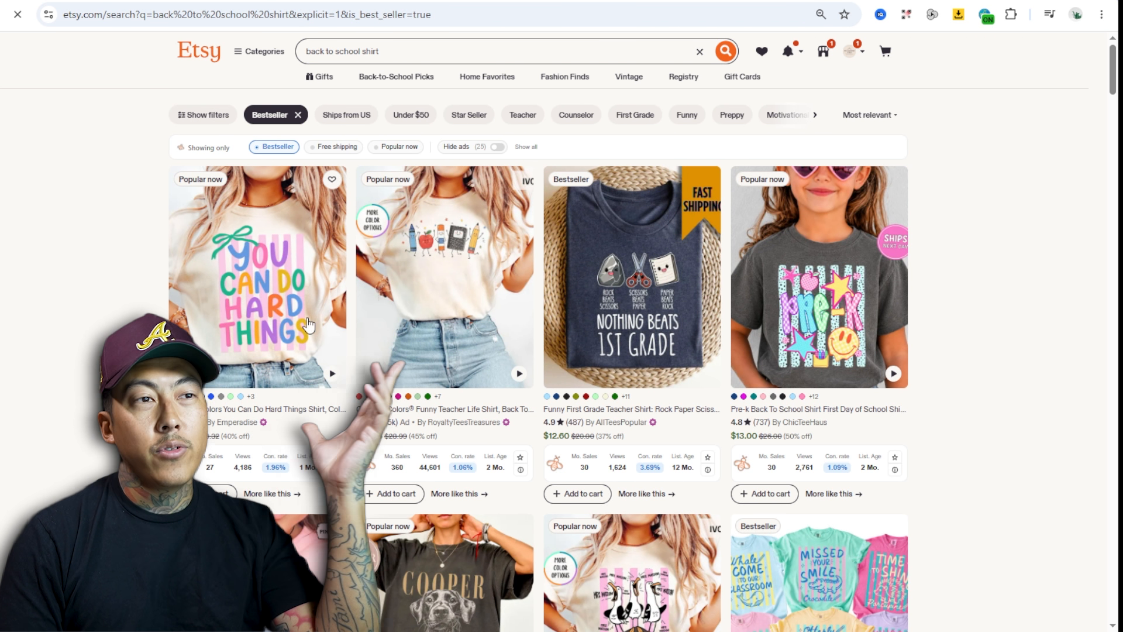
# Step: Clear the Bestseller filter, reapply it to the "back to school shirt" search, and browse the listings
pyautogui.click(298, 115)
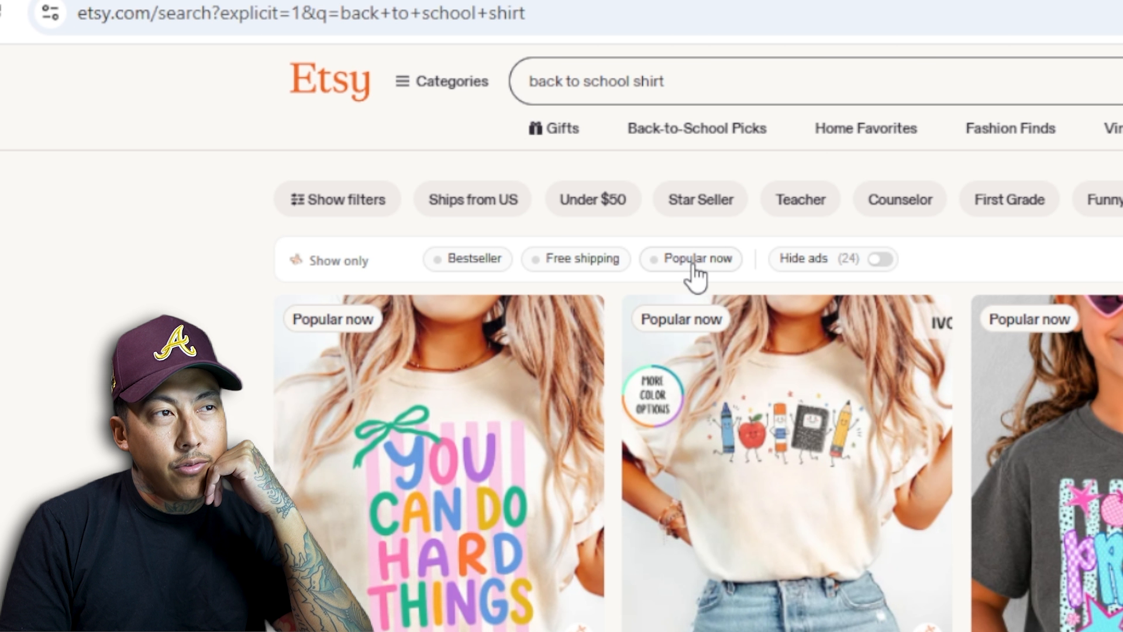
pyautogui.click(881, 262)
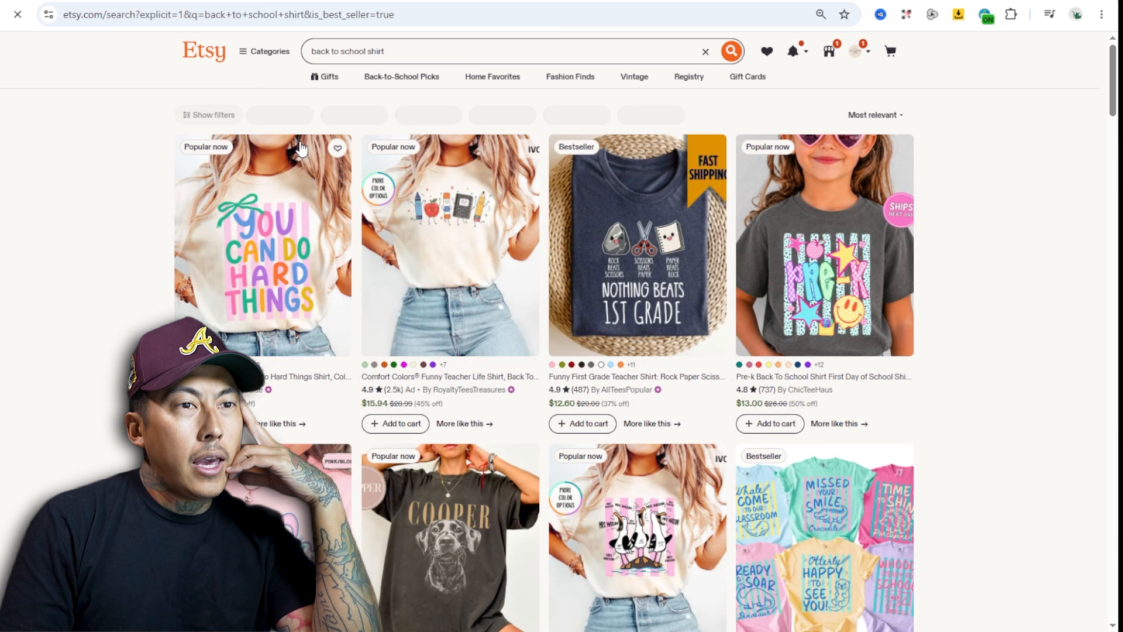
pyautogui.scroll(-4, 308, 145)
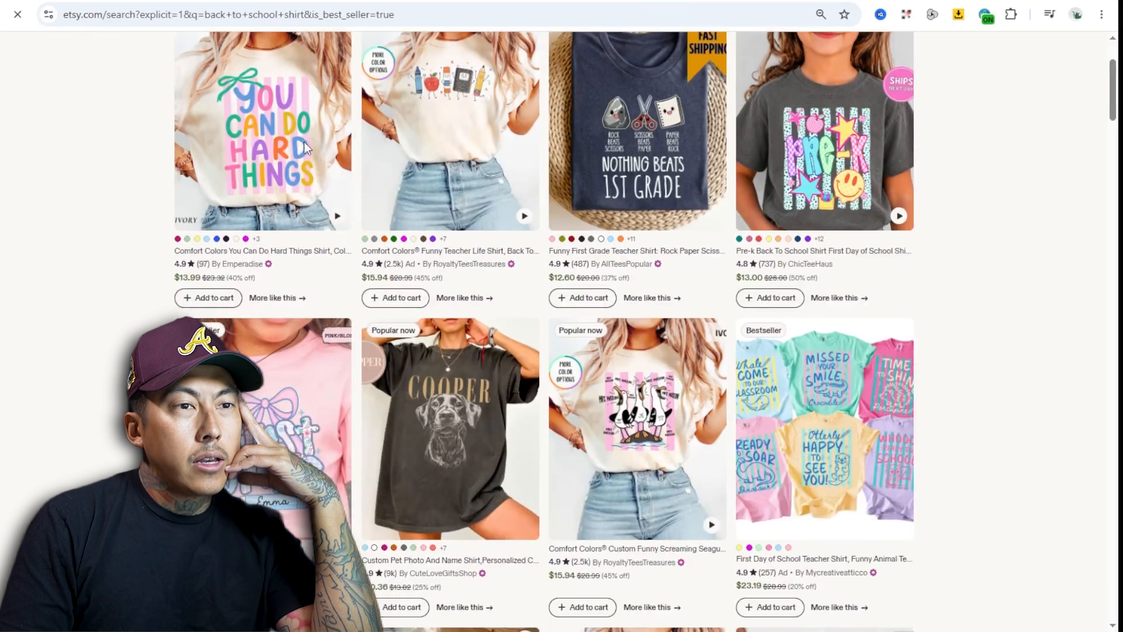
pyautogui.scroll(2, 304, 146)
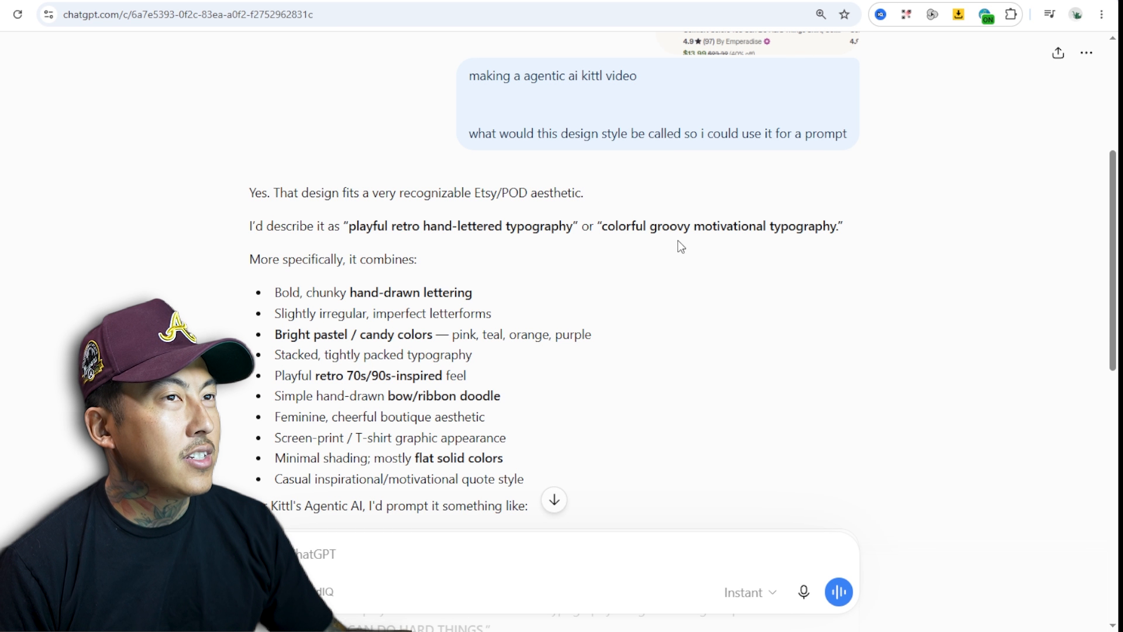
# Step: Review the style description in the ChatGPT conversation and copy its "YOU CAN DO HARD THINGS" T-shirt prompt for Kittl
pyautogui.scroll(-3, 600, 289)
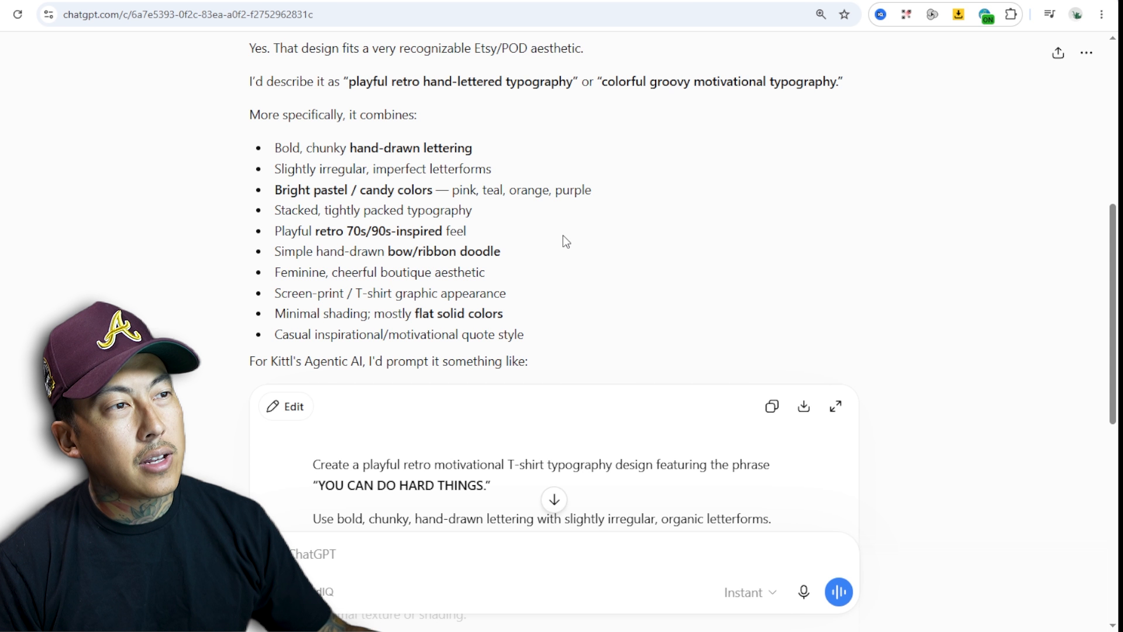
pyautogui.scroll(-6, 532, 201)
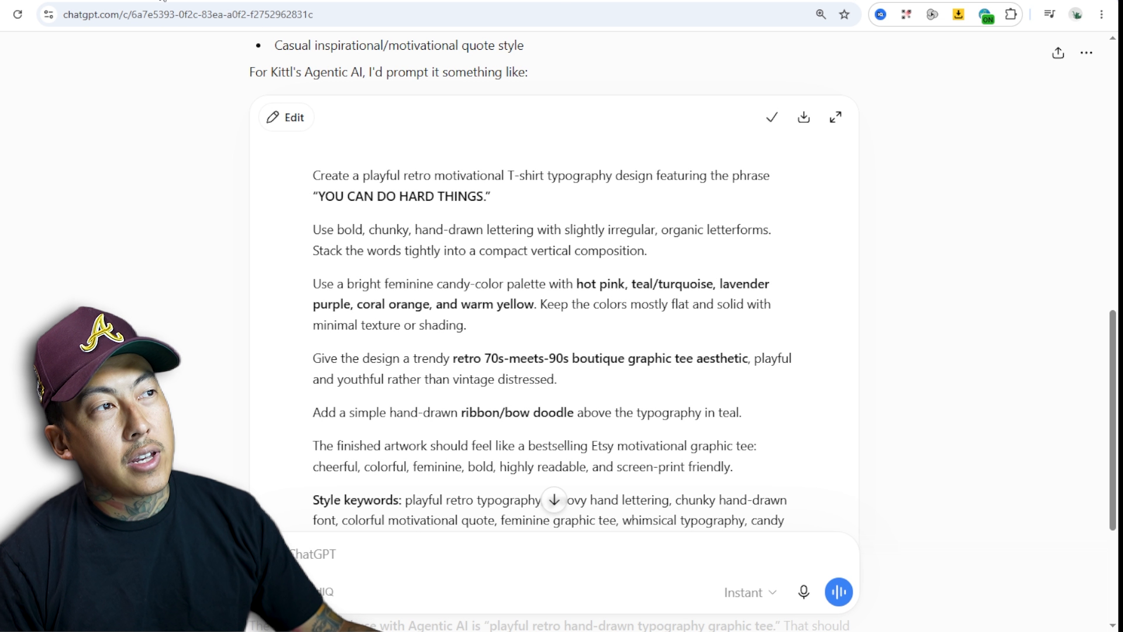
pyautogui.click(163, 1)
# Step: Paste the copied typography prompt into Kittl's Agentic AI with the shirt reference image attached and generate the design
pyautogui.rightClick(440, 269)
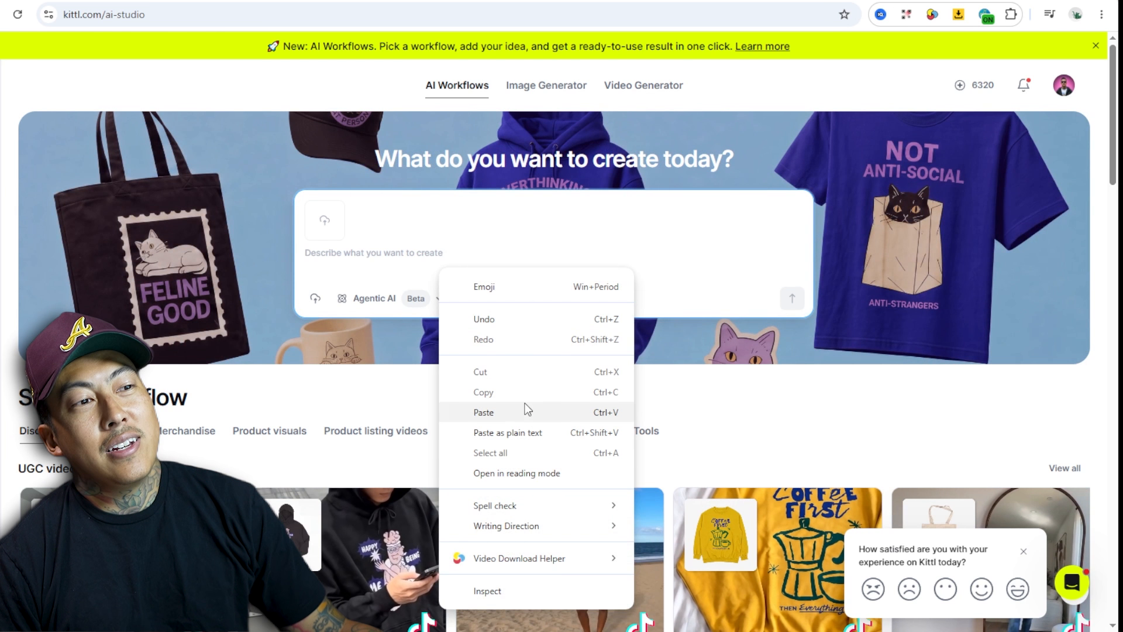
pyautogui.click(523, 410)
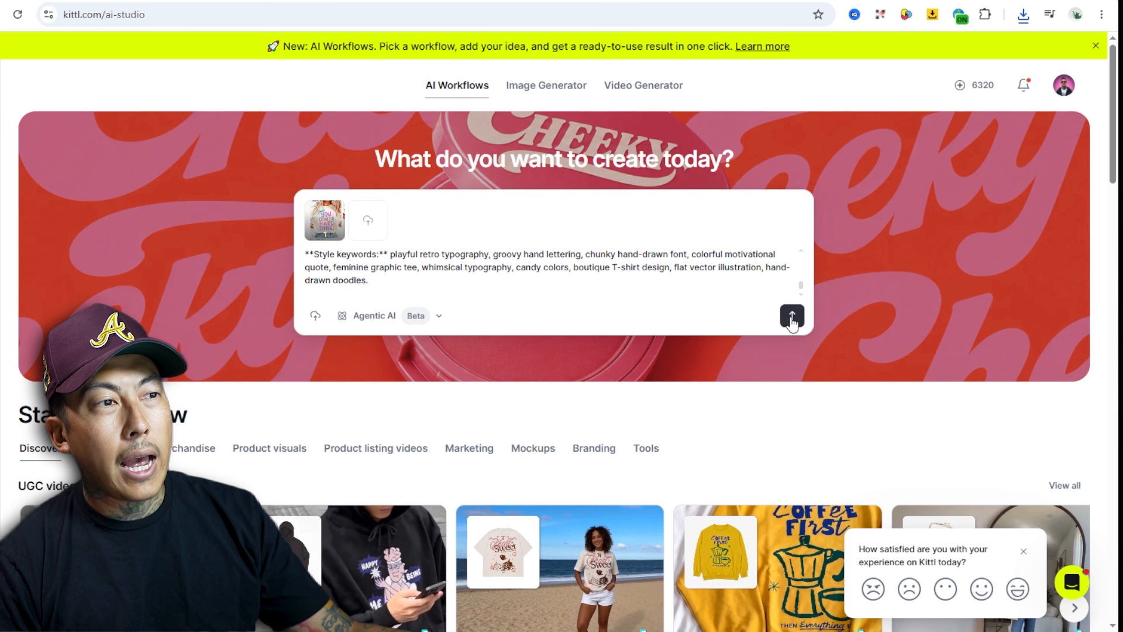
pyautogui.click(792, 318)
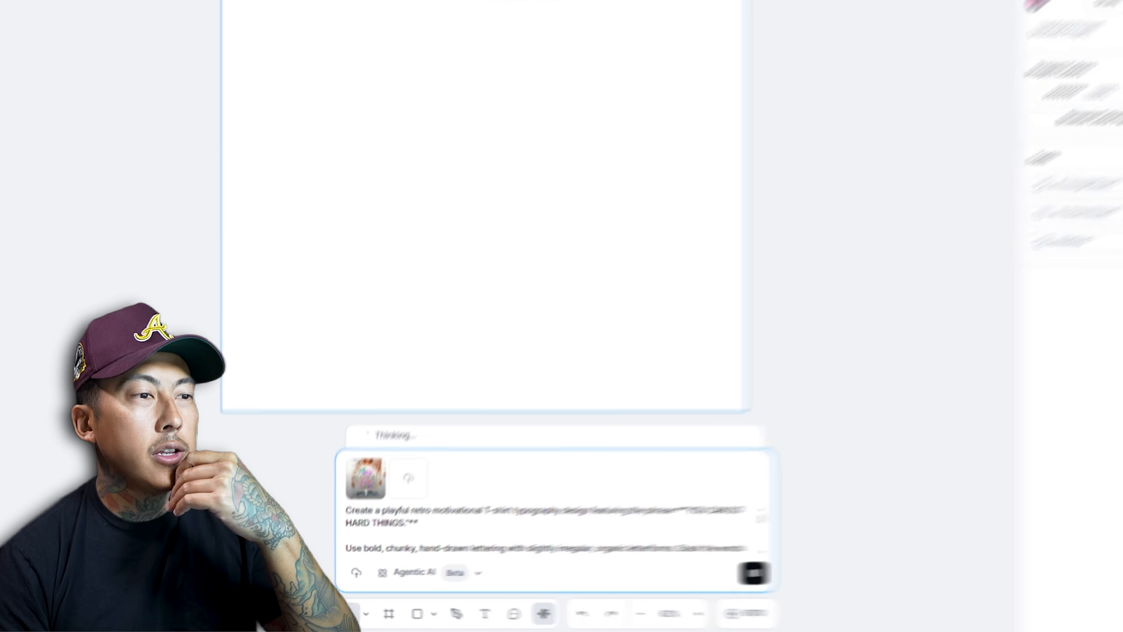
pyautogui.click(495, 553)
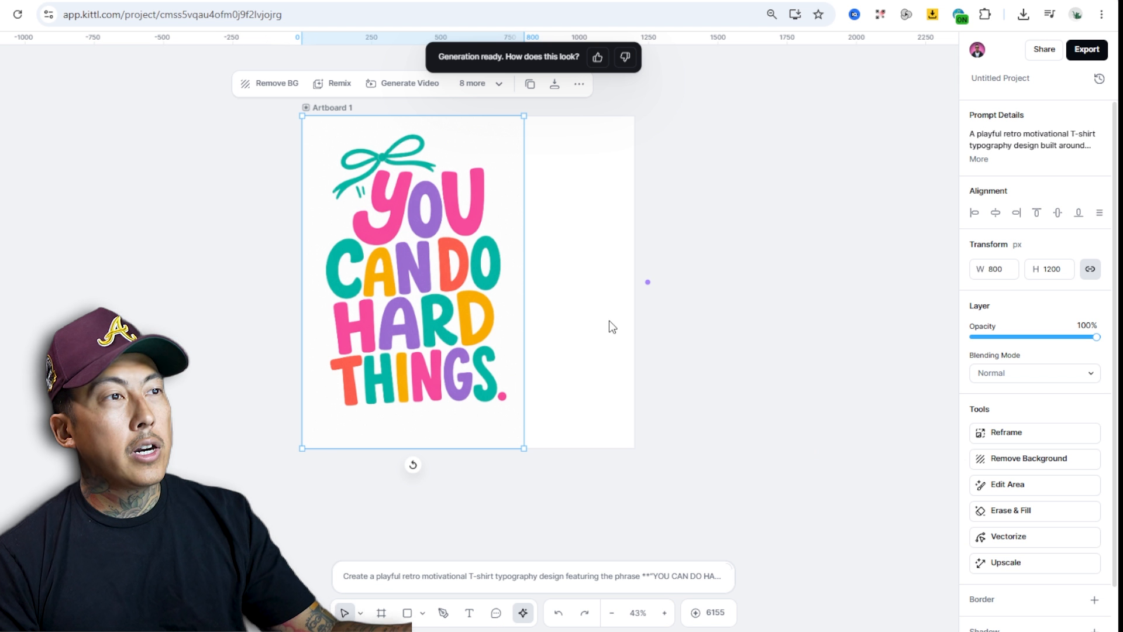
# Step: Select Artboard 1 and replace the prompt with "CREATE 3 DIFFERENT VARIATIONS OF THIS, STILL IN A SIMILAR STYLE"
pyautogui.click(742, 458)
pyautogui.click(338, 108)
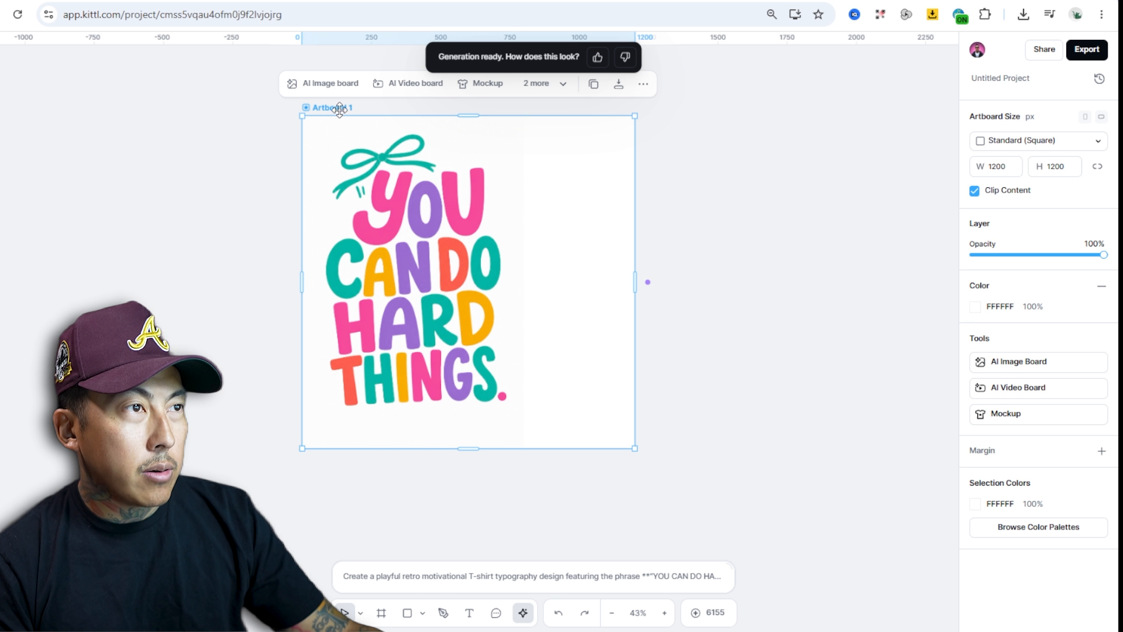
pyautogui.click(548, 585)
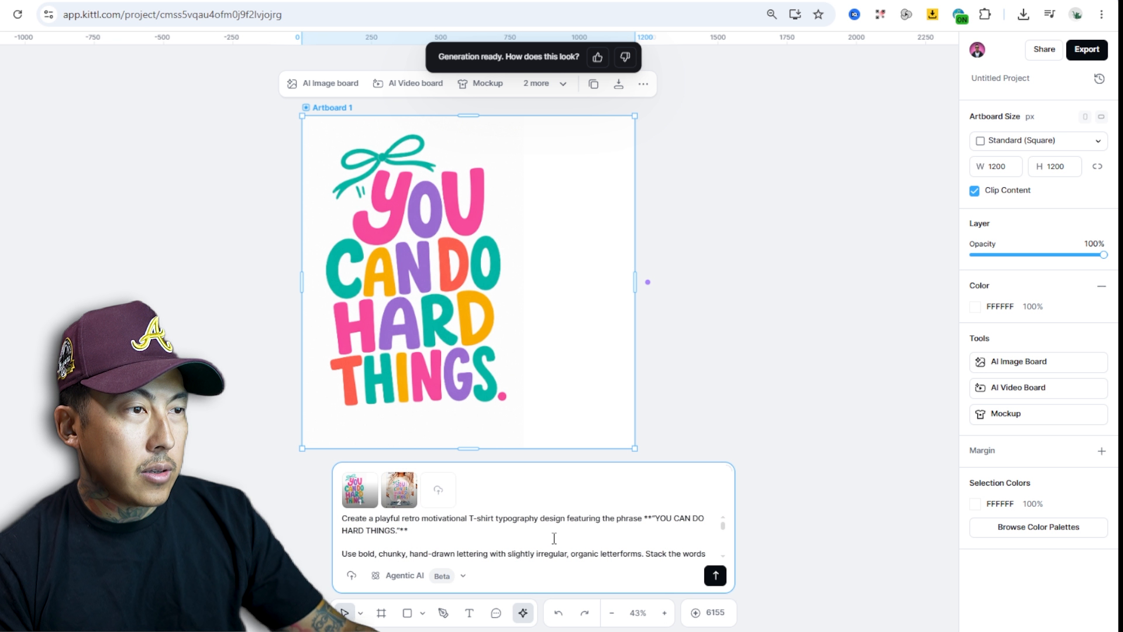
pyautogui.hotkey('ctrl', 'a')
pyautogui.press('BackSpace')
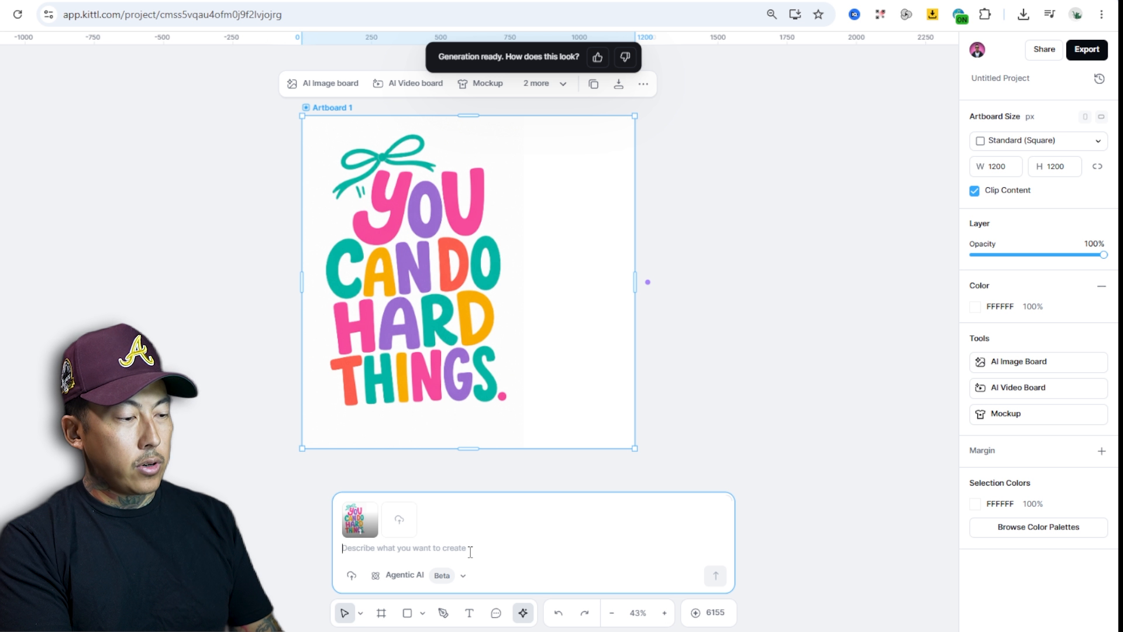
pyautogui.write('CREA')
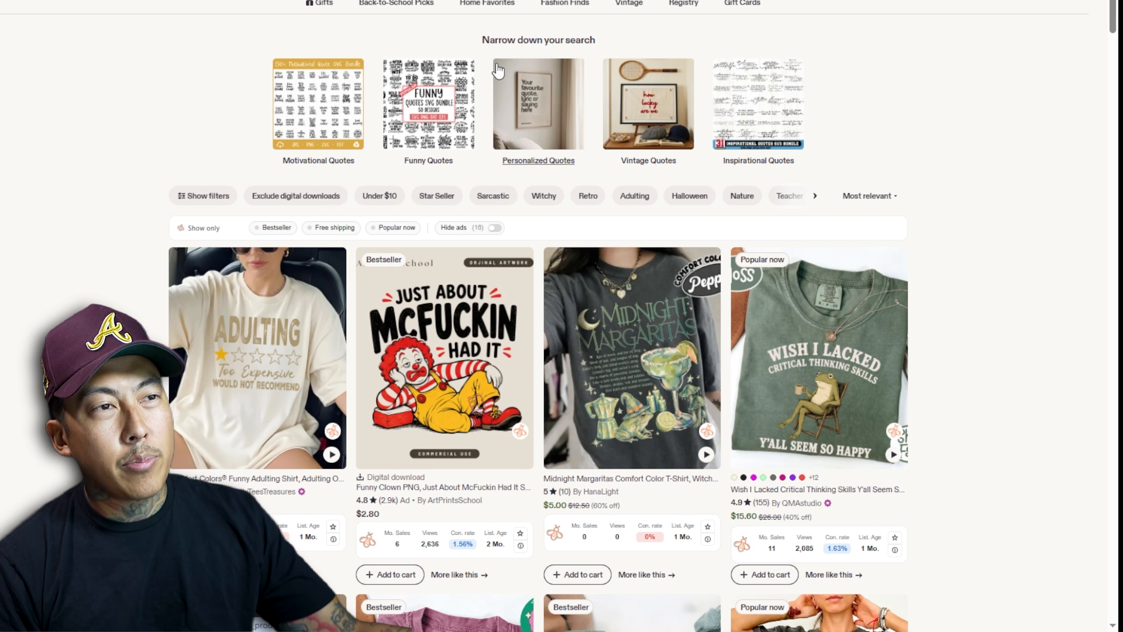
# Step: Browse bestselling quote shirts on Etsy and paste the image of the "Does this shirt make me look professionally developed?" tee into ChatGPT
pyautogui.scroll(-8, 498, 70)
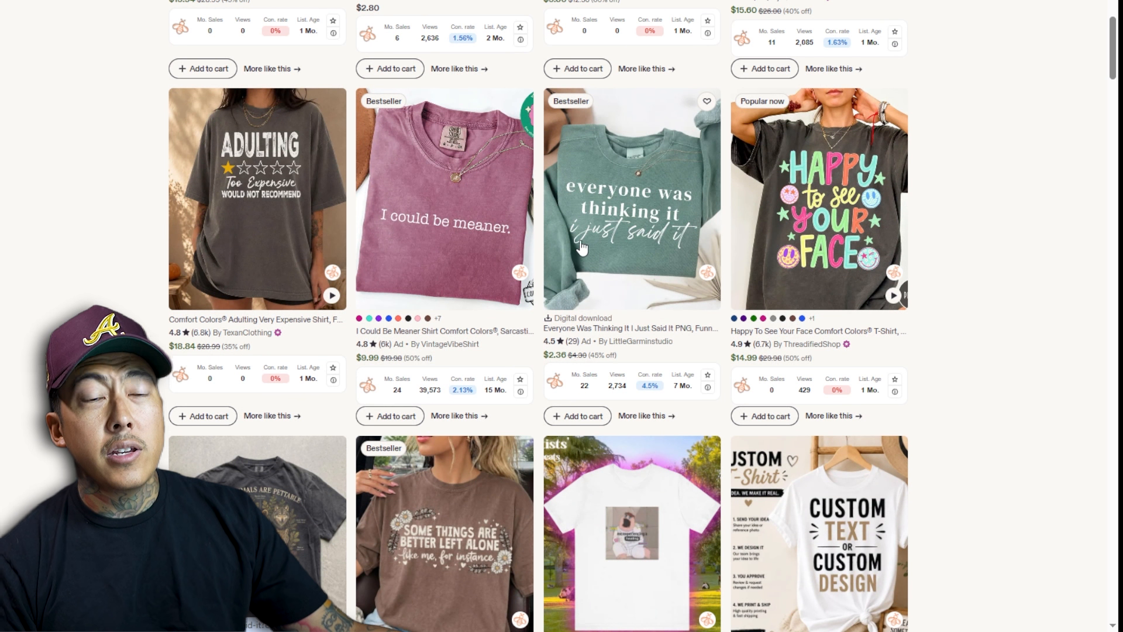
pyautogui.scroll(6, 760, 187)
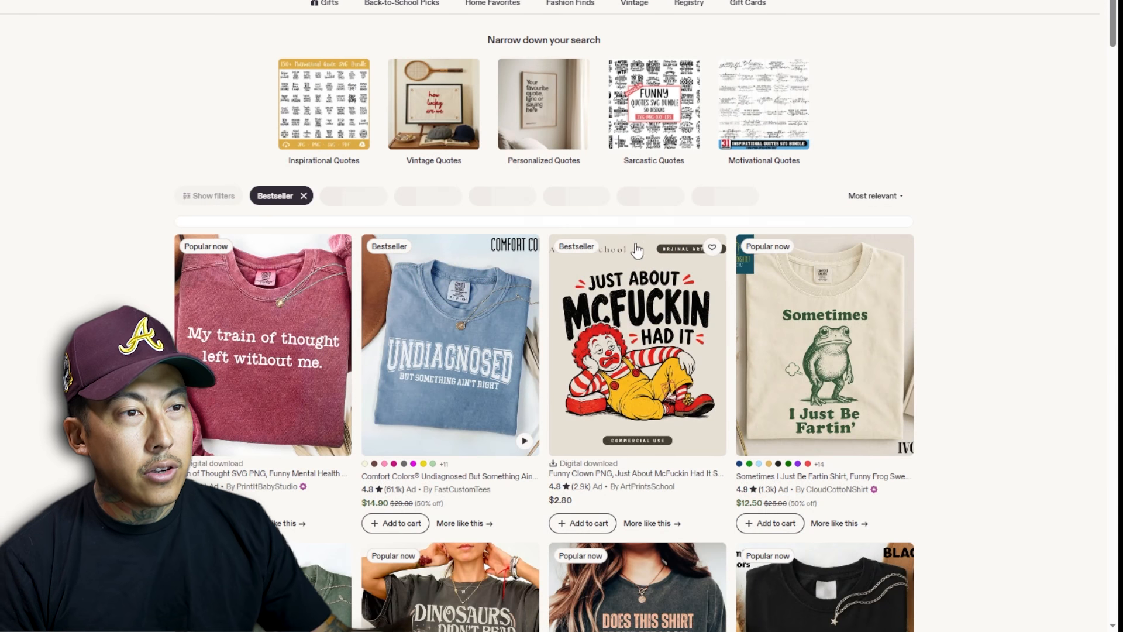
pyautogui.scroll(-5, 652, 275)
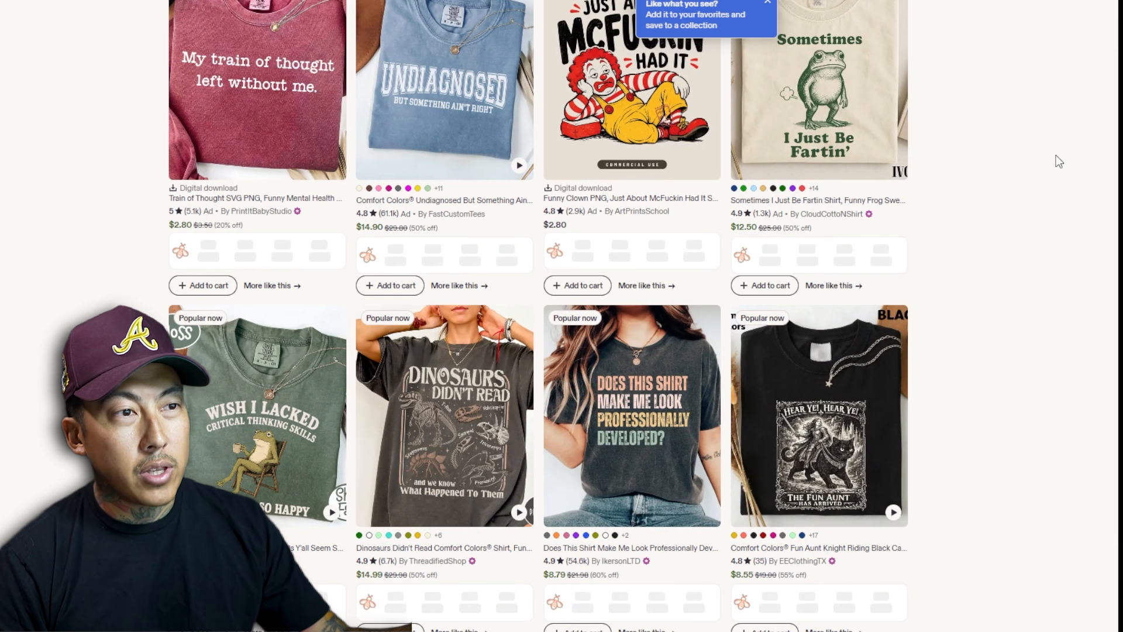
pyautogui.scroll(-2, 1024, 150)
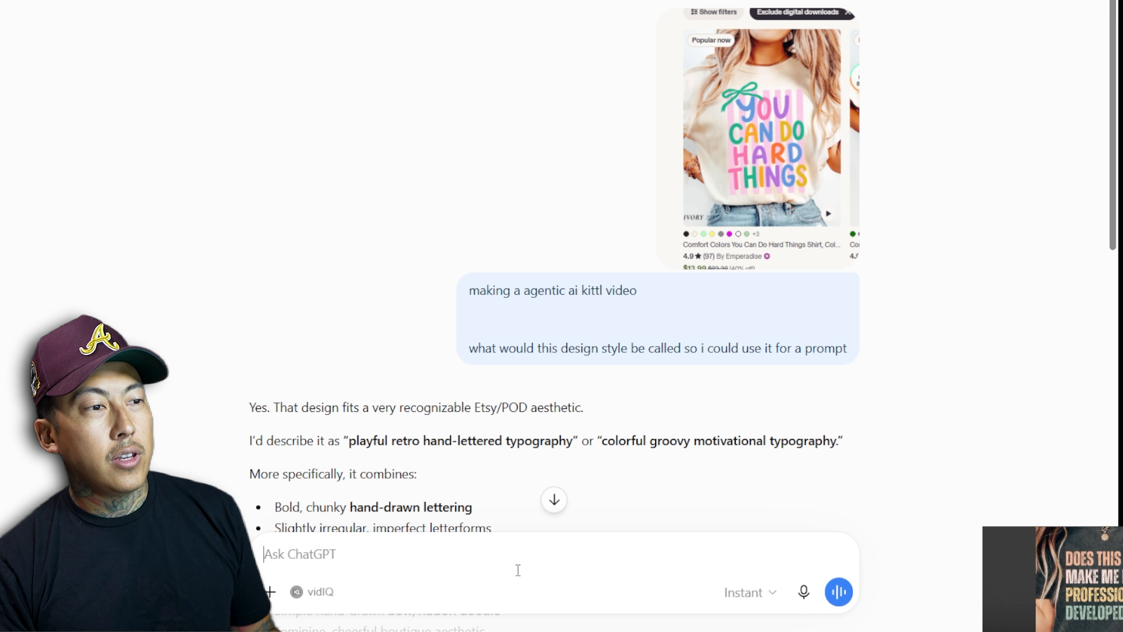
pyautogui.hotkey('ctrl', 'v')
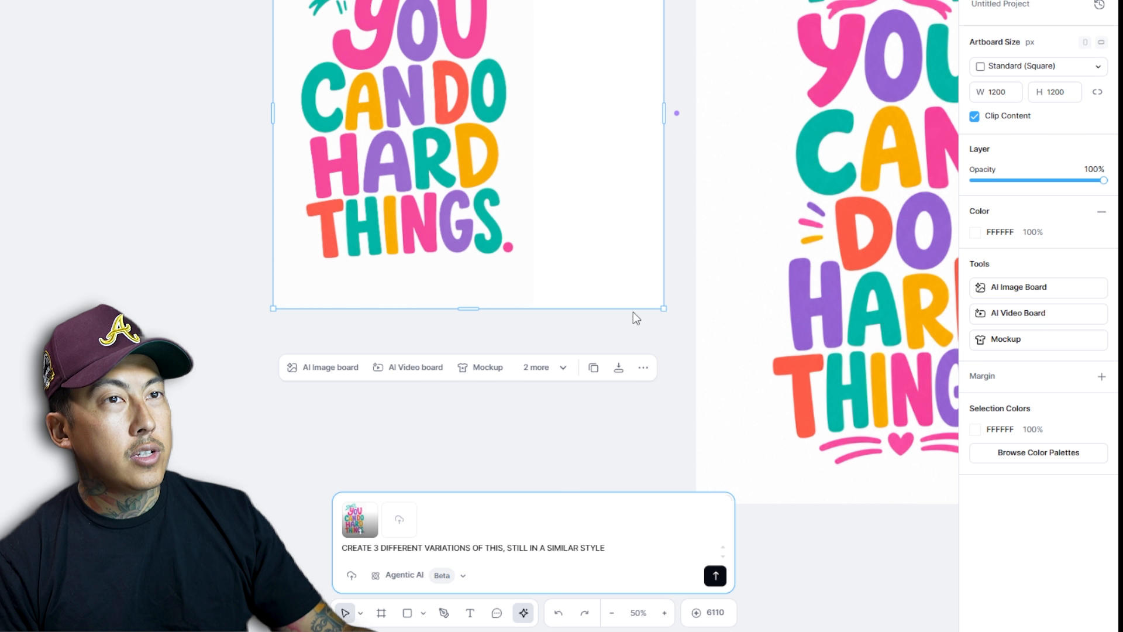
# Step: Select the original Artboard 1 design in Kittl and enter a prompt for 8 different concepts, 4 with supplied quotes and 4 with original quotes
pyautogui.scroll(-6, 612, 244)
pyautogui.scroll(-9, 603, 238)
pyautogui.moveTo(891, 337); pyautogui.dragTo(620, 324)
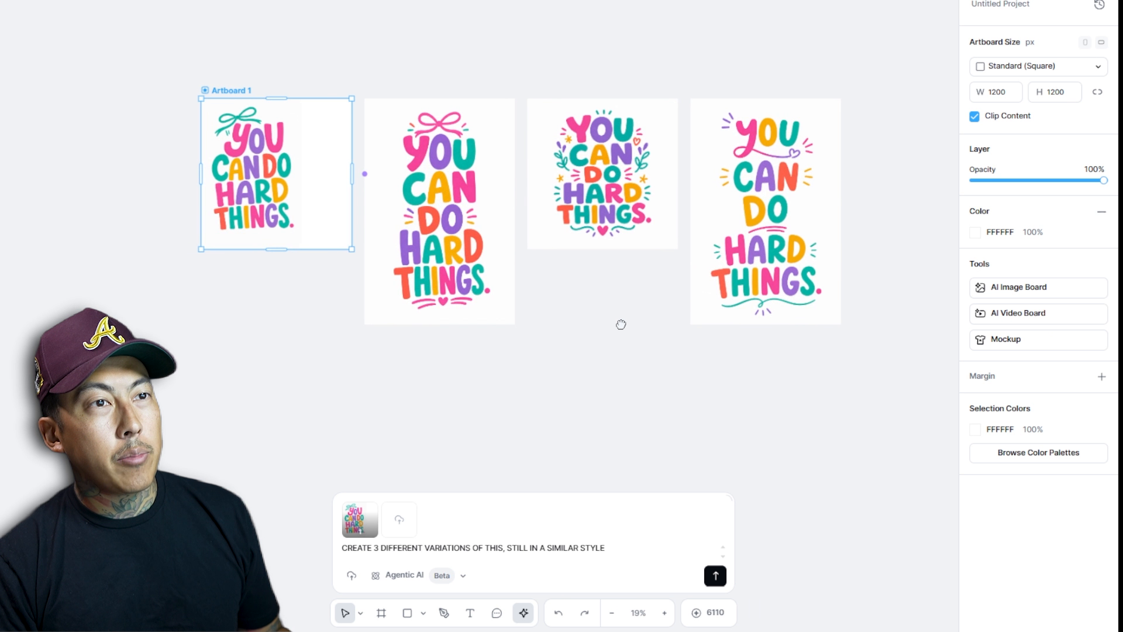
pyautogui.click(799, 237)
pyautogui.click(244, 192)
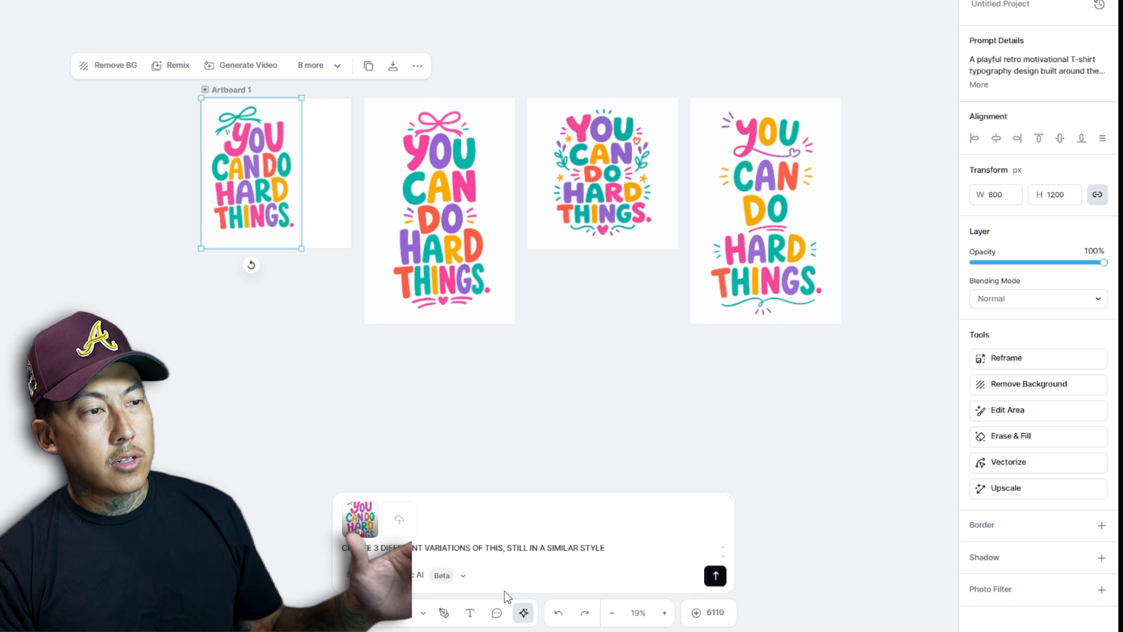
pyautogui.write('Generate **8 clearly different finished design concepts total: 4 using my supplied quotes and 4 using newly created original quotes.**')
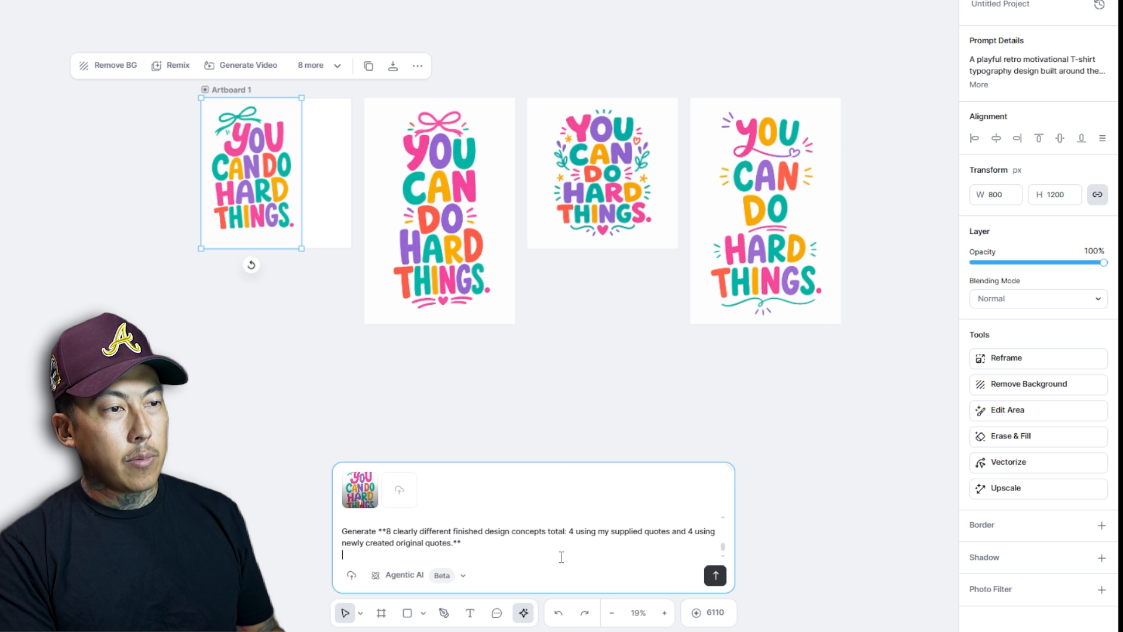
# Step: Generate the 8-concept prompt and move the three "You can do hard things" variations up to clear space beside Artboard 1
pyautogui.press('Return')
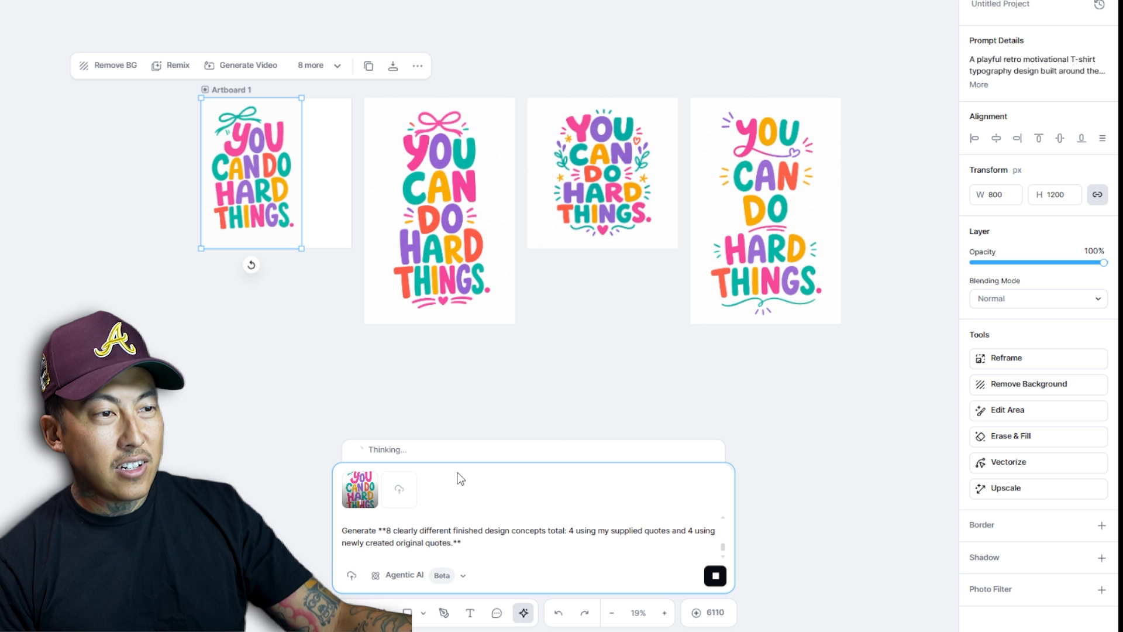
pyautogui.moveTo(465, 280); pyautogui.dragTo(465, 123)
pyautogui.moveTo(591, 189); pyautogui.dragTo(591, 60)
pyautogui.moveTo(791, 181); pyautogui.dragTo(791, 24)
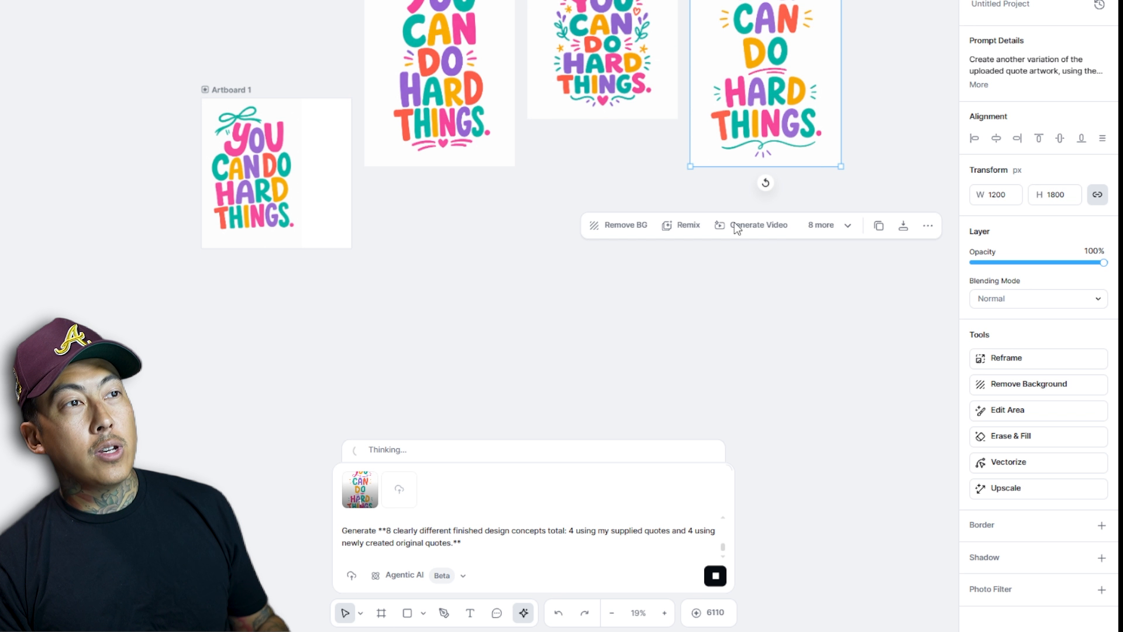
pyautogui.click(300, 302)
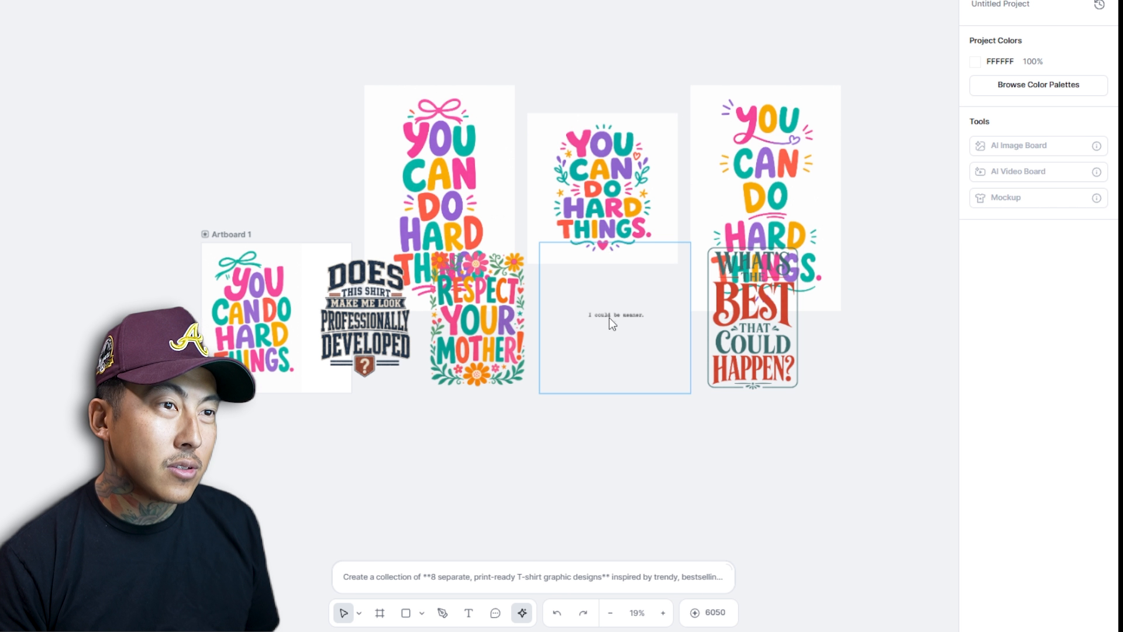
# Step: Move the generated "Professionally Developed", "Respect Your Mother!" and "I could be meaner." designs down below the earlier variations
pyautogui.click(609, 322)
pyautogui.click(396, 315)
pyautogui.moveTo(397, 315); pyautogui.dragTo(447, 431)
pyautogui.moveTo(489, 296); pyautogui.dragTo(533, 428)
pyautogui.moveTo(642, 320); pyautogui.dragTo(669, 401)
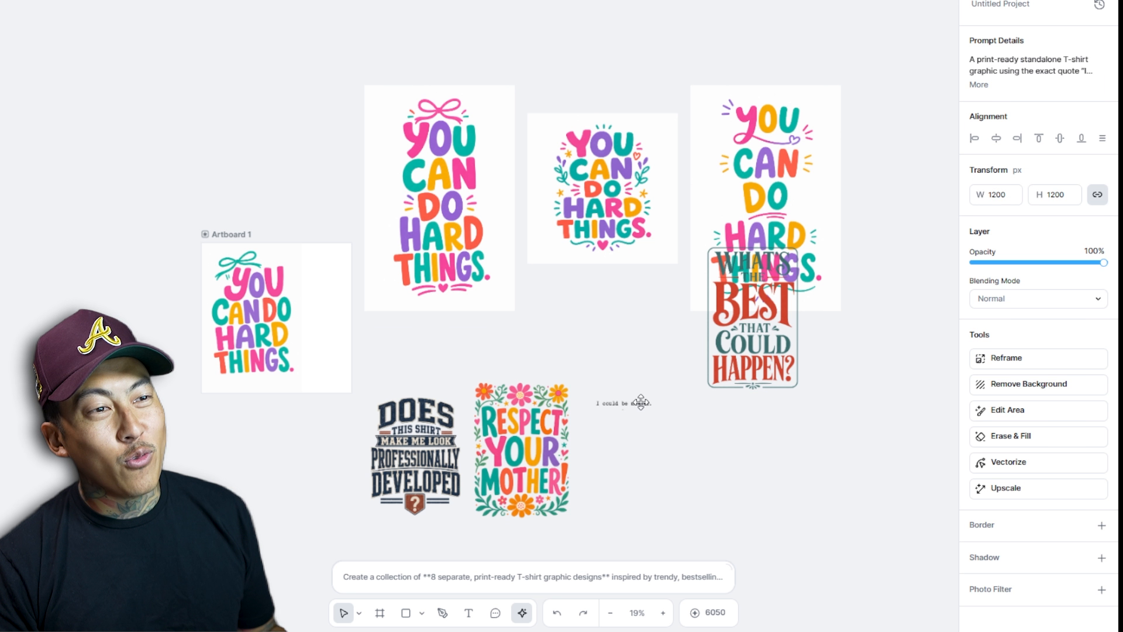
# Step: Select the original Artboard 1 design and delete its prompt text from "The new quotes should be:" through the end
pyautogui.click(270, 314)
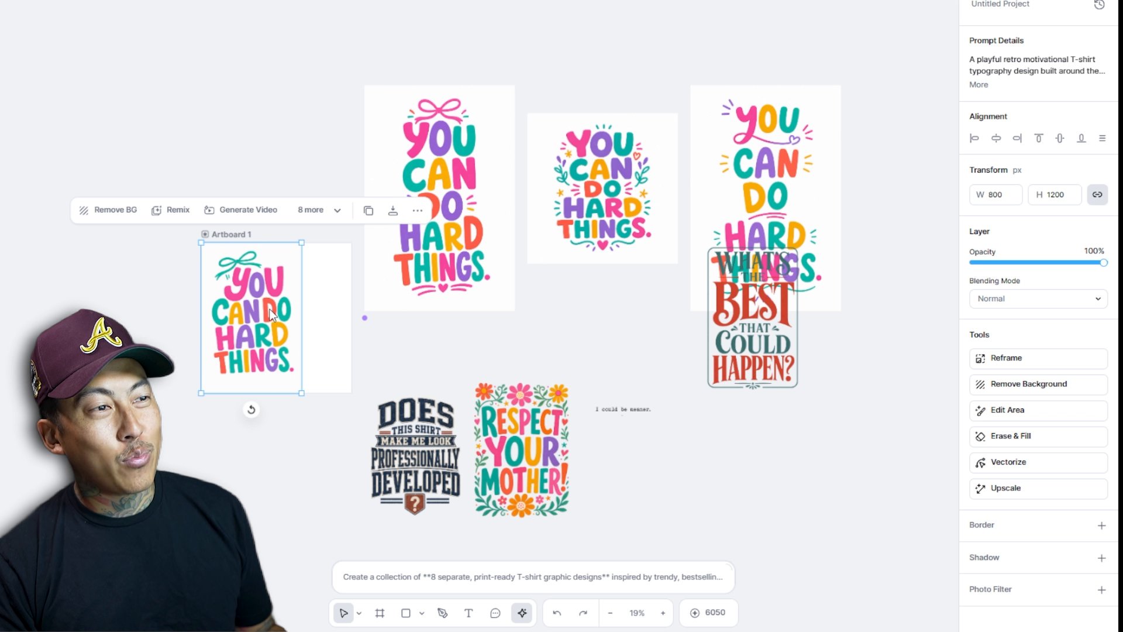
pyautogui.click(465, 578)
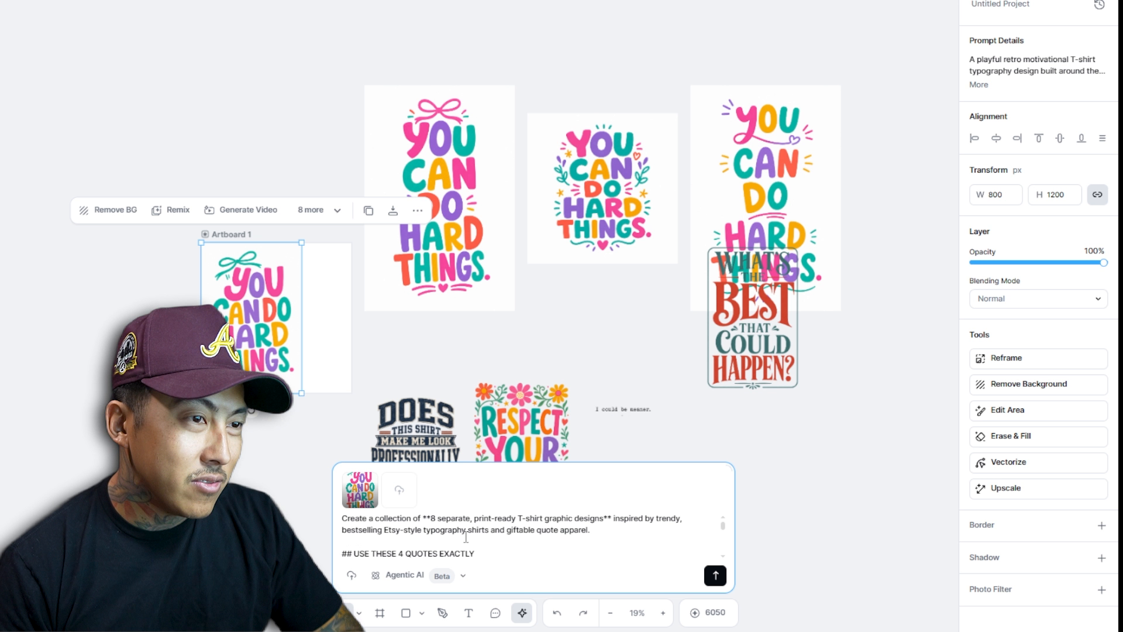
pyautogui.scroll(-3, 538, 547)
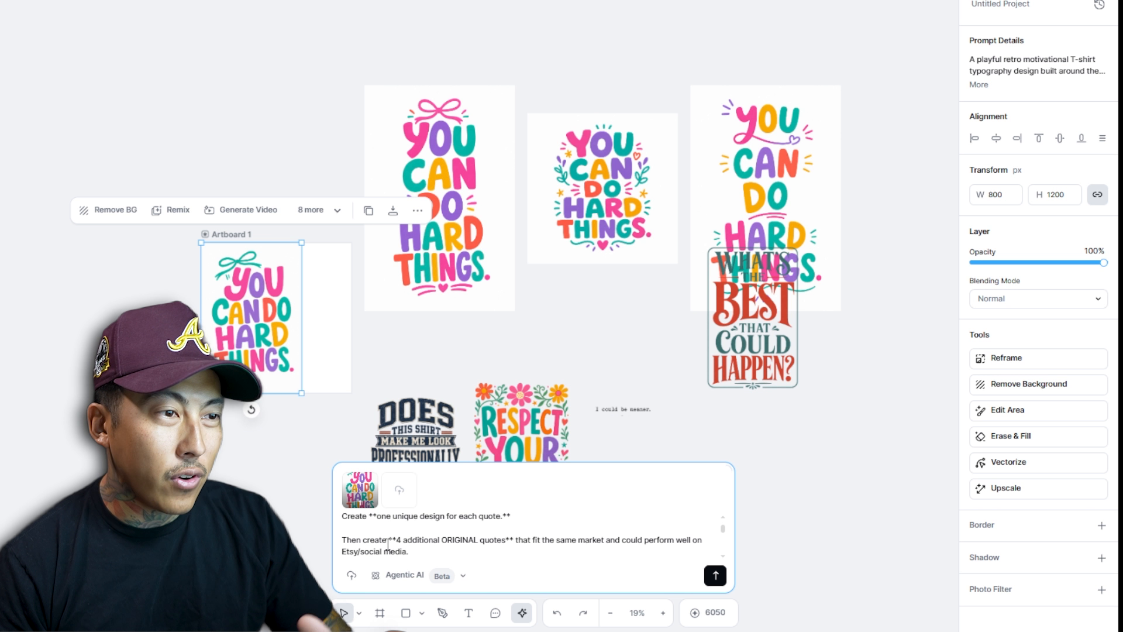
pyautogui.scroll(-3, 388, 544)
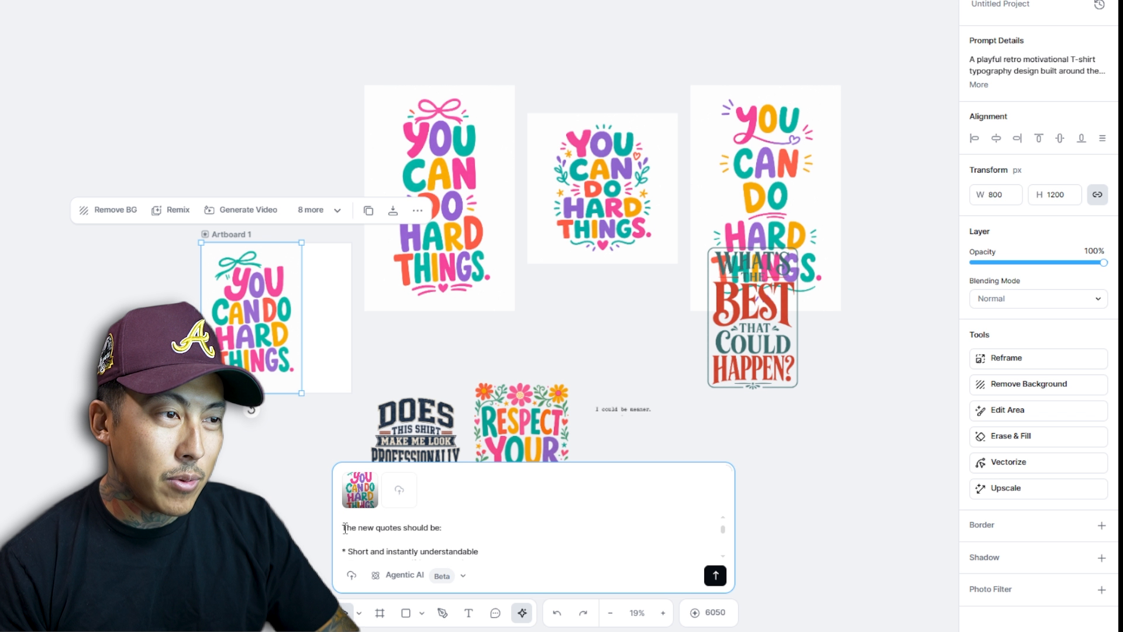
pyautogui.scroll(5, 345, 528)
pyautogui.moveTo(343, 530); pyautogui.dragTo(630, 549)
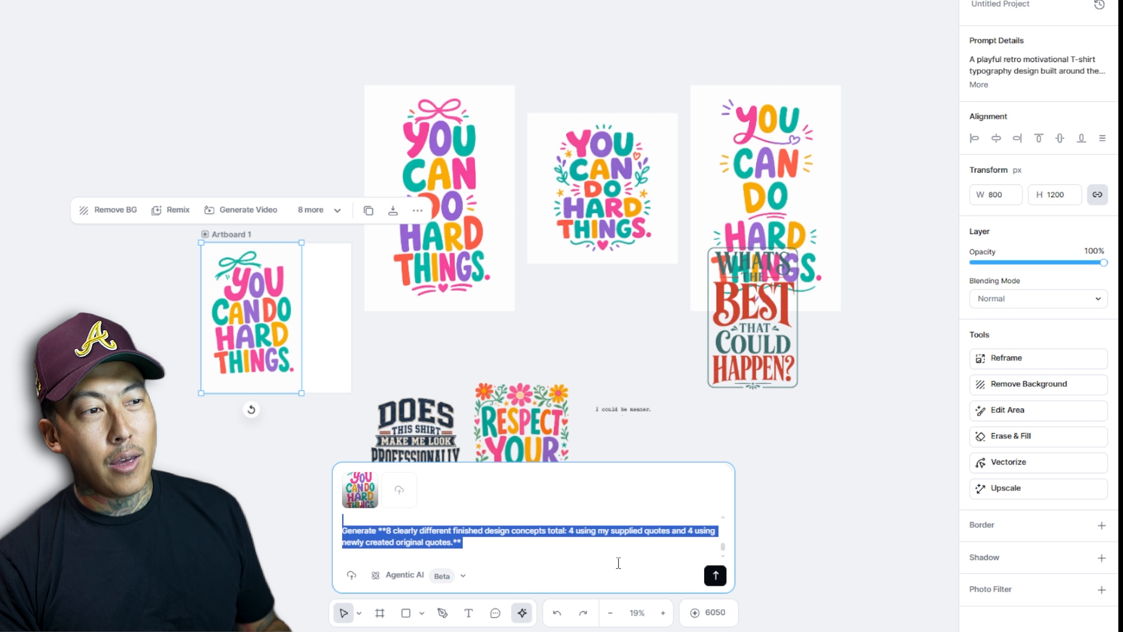
pyautogui.press('BackSpace')
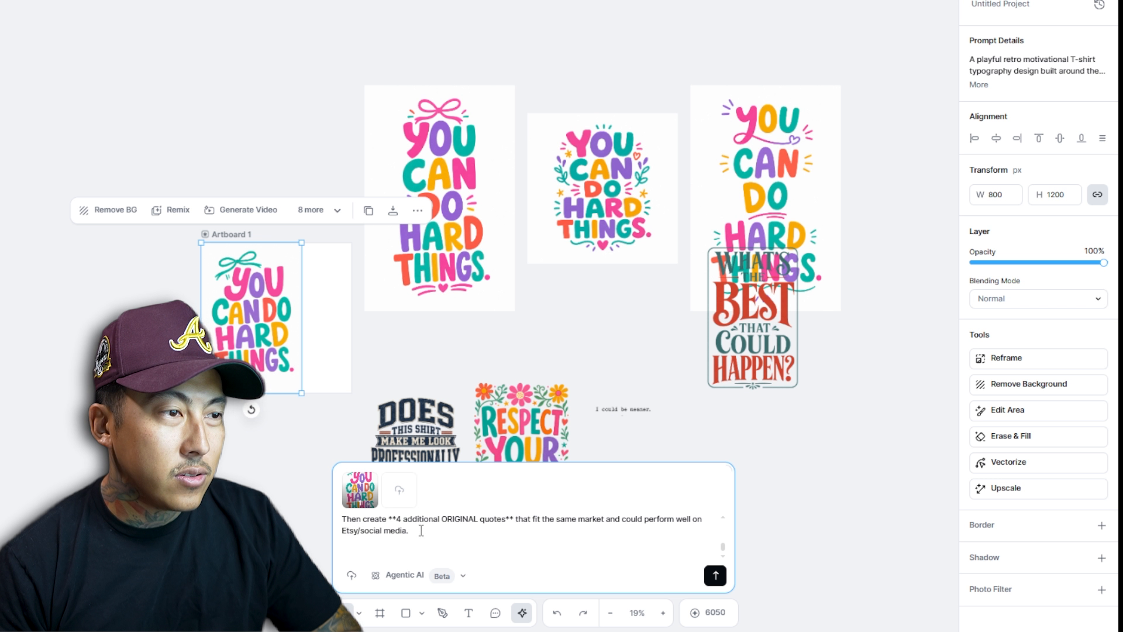
# Step: Rewrite the prompt's opening as "based off this design style" followed by "Create THESE 4 QUOTES EXACTLY"
pyautogui.moveTo(340, 533); pyautogui.dragTo(337, 523)
pyautogui.scroll(-1, 338, 522)
pyautogui.scroll(1, 337, 522)
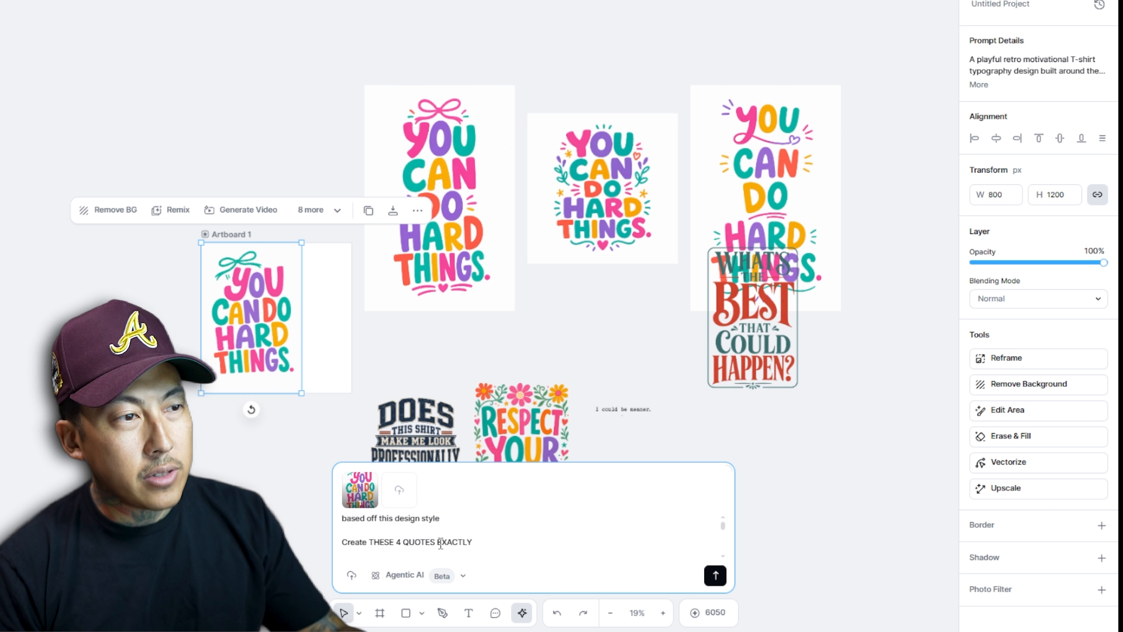
pyautogui.scroll(-2, 424, 544)
pyautogui.scroll(2, 425, 528)
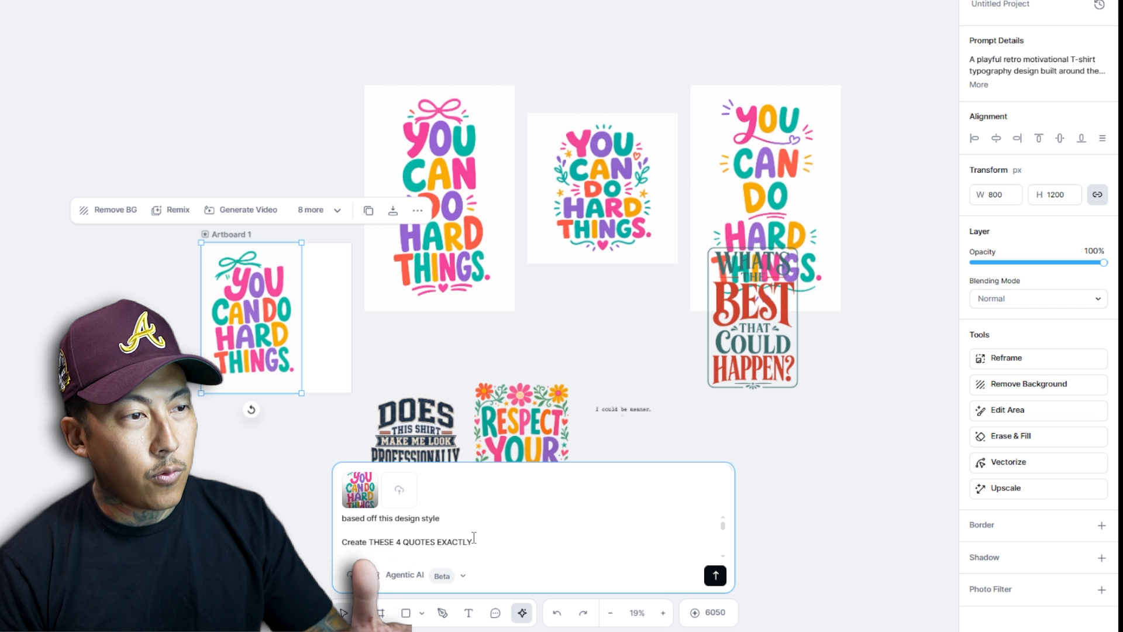
# Step: Delete the request for 4 additional original quotes, ending the prompt at "one unique design for each quote", and generate the designs
pyautogui.scroll(-3, 462, 533)
pyautogui.tripleClick(381, 534)
pyautogui.press('BackSpace')
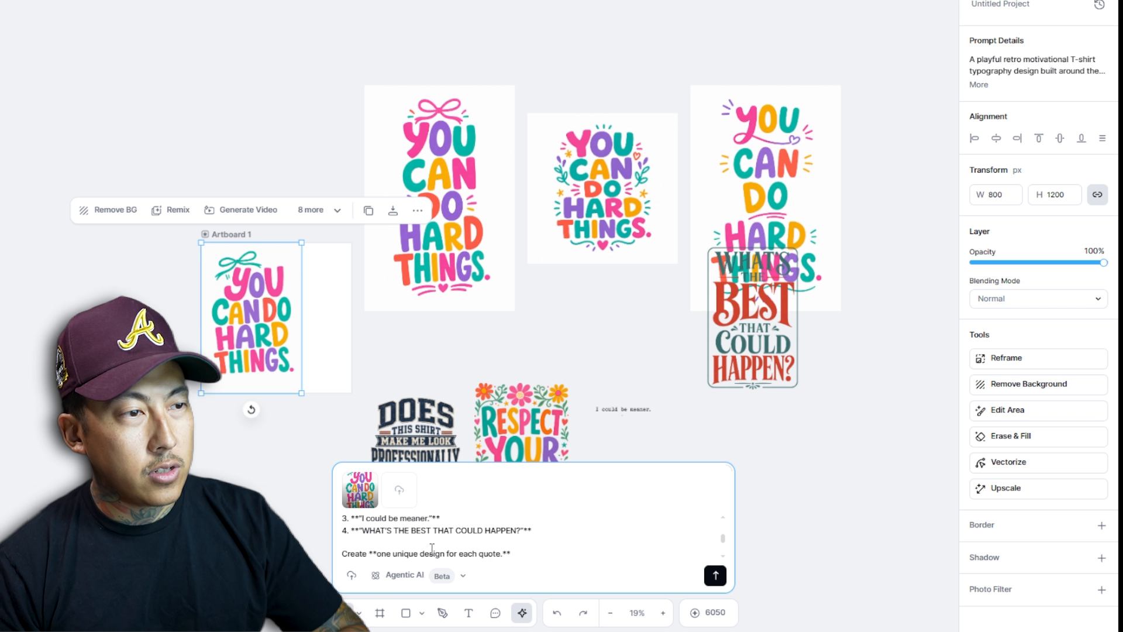
pyautogui.scroll(-2, 364, 541)
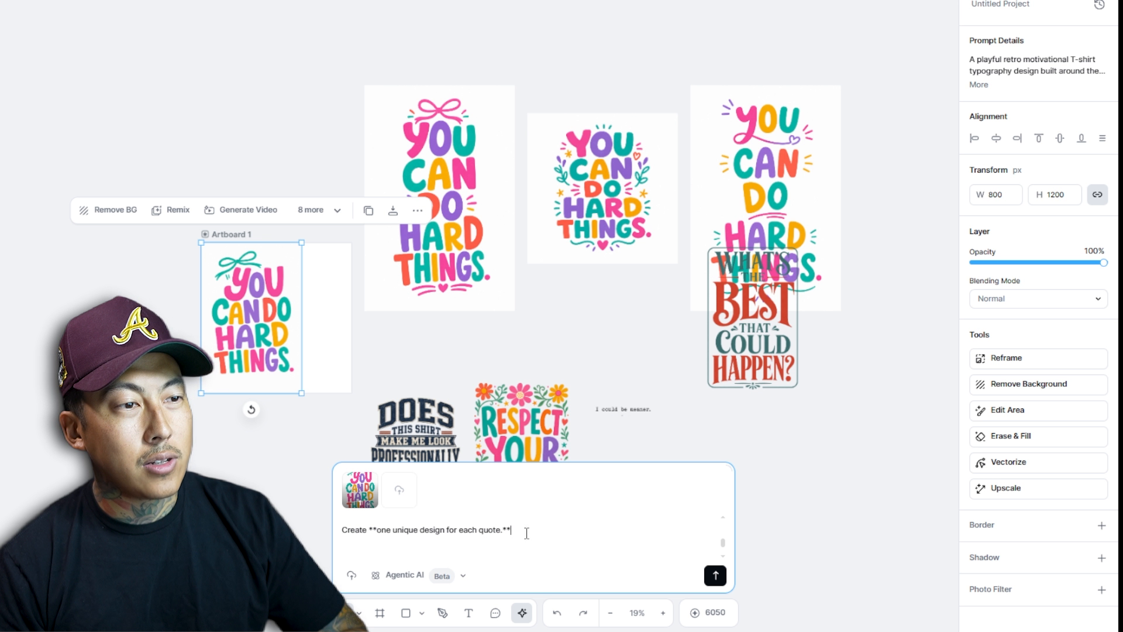
pyautogui.click(716, 576)
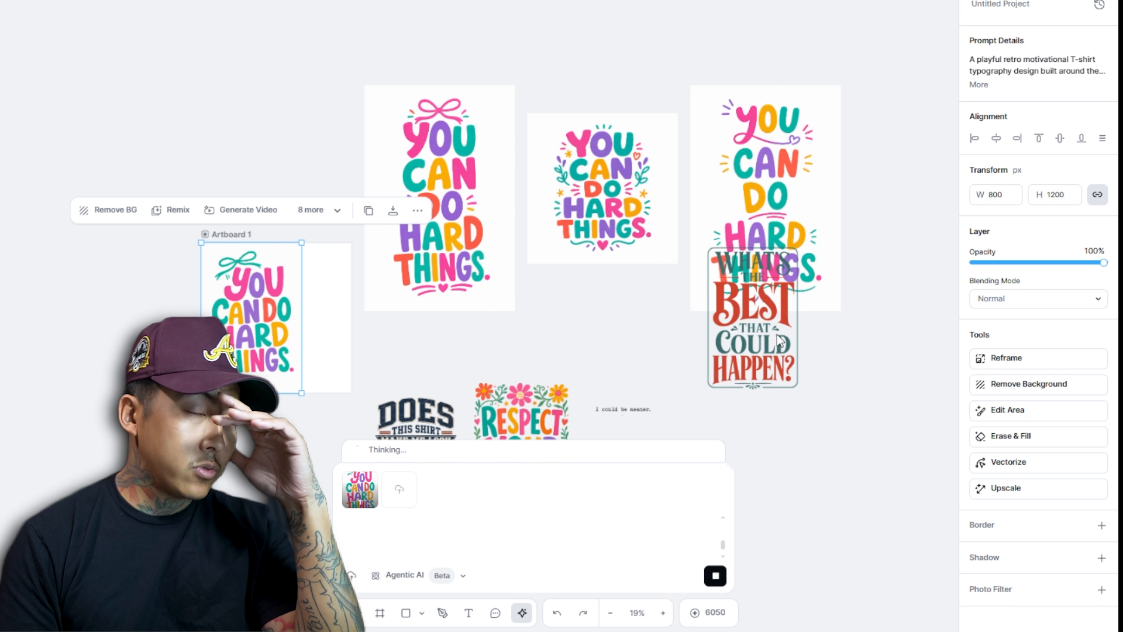
# Step: Move the "What's the Best That Could Happen?" design down and line up the four first-attempt quote designs in a row
pyautogui.scroll(-4, 775, 351)
pyautogui.scroll(2, 771, 364)
pyautogui.moveTo(754, 181); pyautogui.dragTo(723, 307)
pyautogui.click(624, 271)
pyautogui.moveTo(622, 258); pyautogui.dragTo(611, 244)
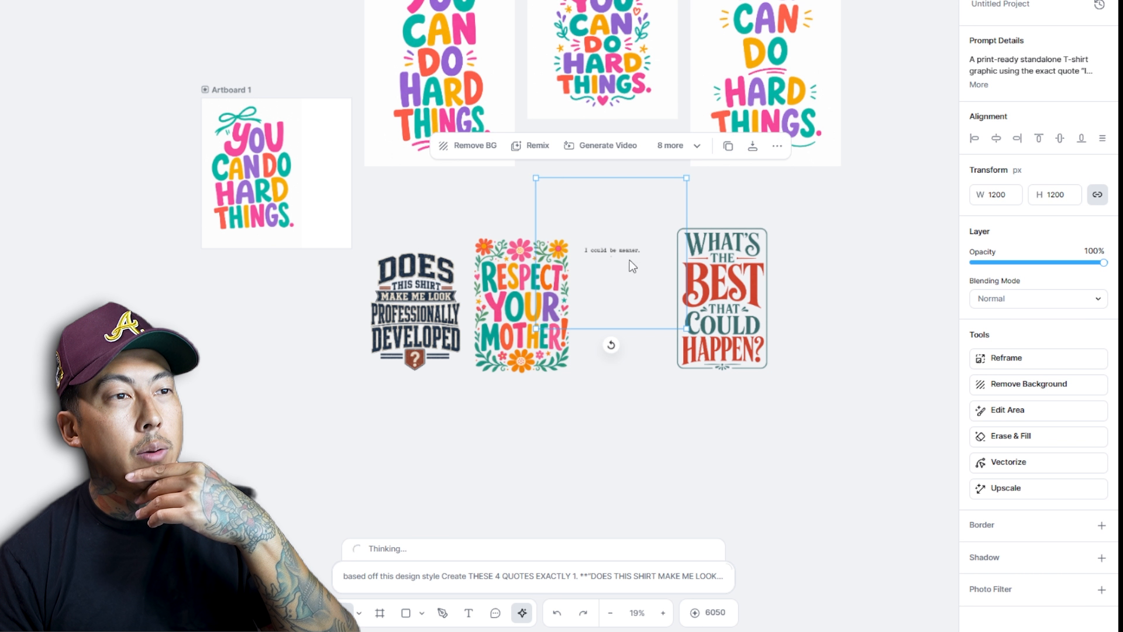
pyautogui.moveTo(686, 327); pyautogui.dragTo(701, 342)
pyautogui.click(466, 406)
pyautogui.moveTo(419, 320)
pyautogui.mouseDown()
pyautogui.moveTo(375, 334)
pyautogui.moveTo(408, 333)
pyautogui.mouseUp()
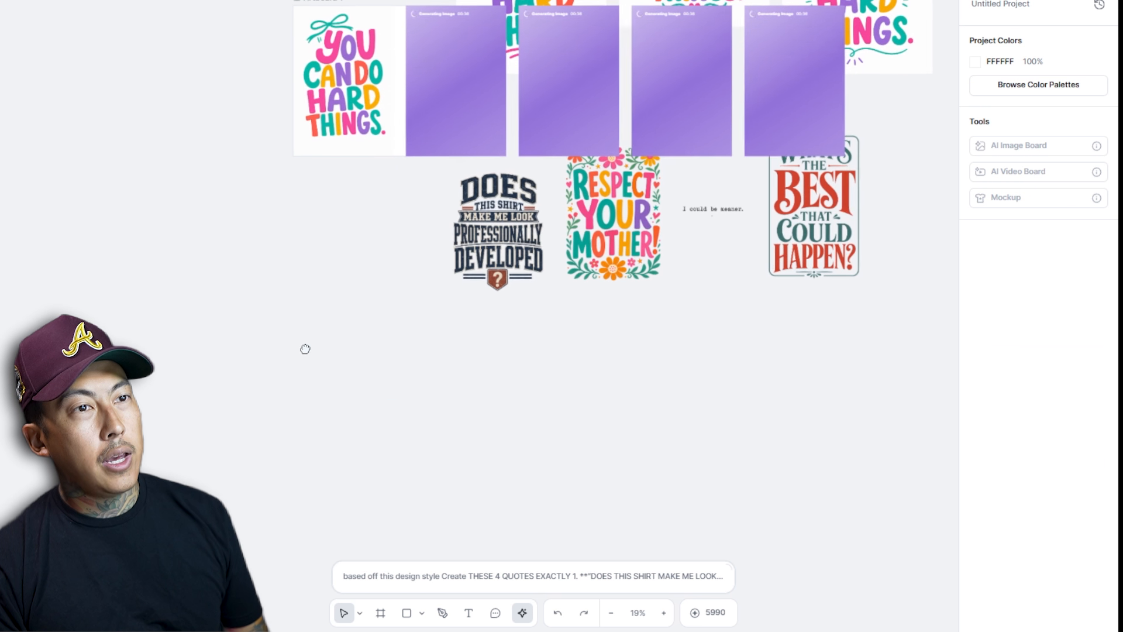
# Step: Select the row of four first-attempt quote designs and move it down and right, clear of the newly generating designs
pyautogui.moveTo(855, 390); pyautogui.dragTo(382, 217)
pyautogui.moveTo(543, 230); pyautogui.dragTo(647, 321)
pyautogui.click(433, 277)
pyautogui.moveTo(314, 298); pyautogui.dragTo(368, 298)
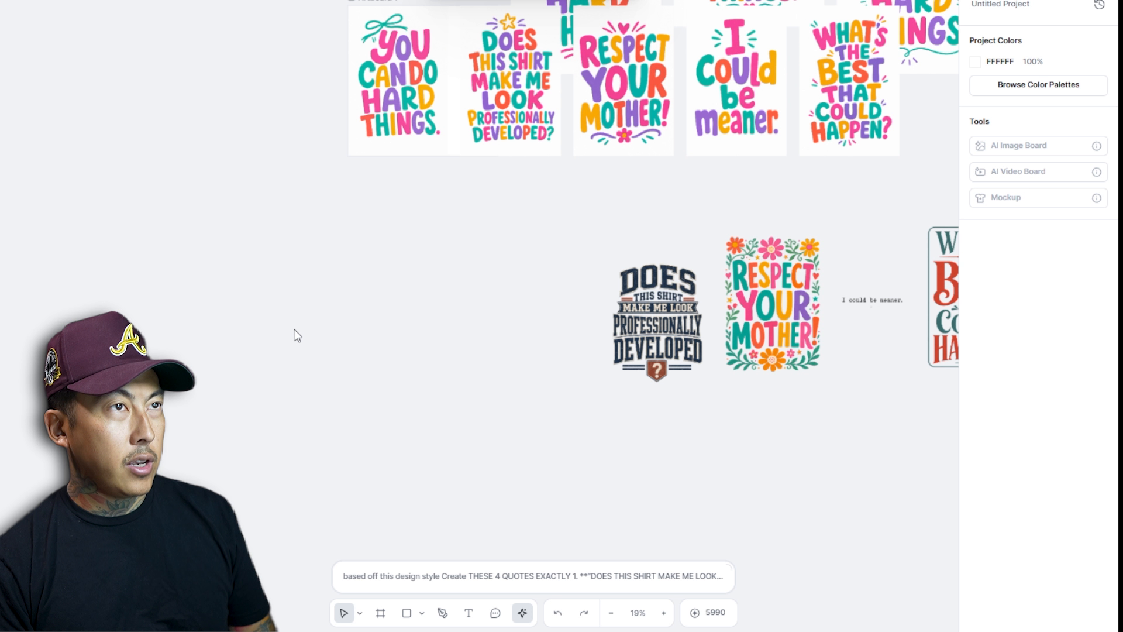
# Step: Paste the photo of a woman in a blank cream T-shirt and move the five colourful quote designs off Artboard 1 to below it
pyautogui.hotkey('ctrl', 'v')
pyautogui.click(357, 225)
pyautogui.moveTo(895, 218); pyautogui.dragTo(100, 172)
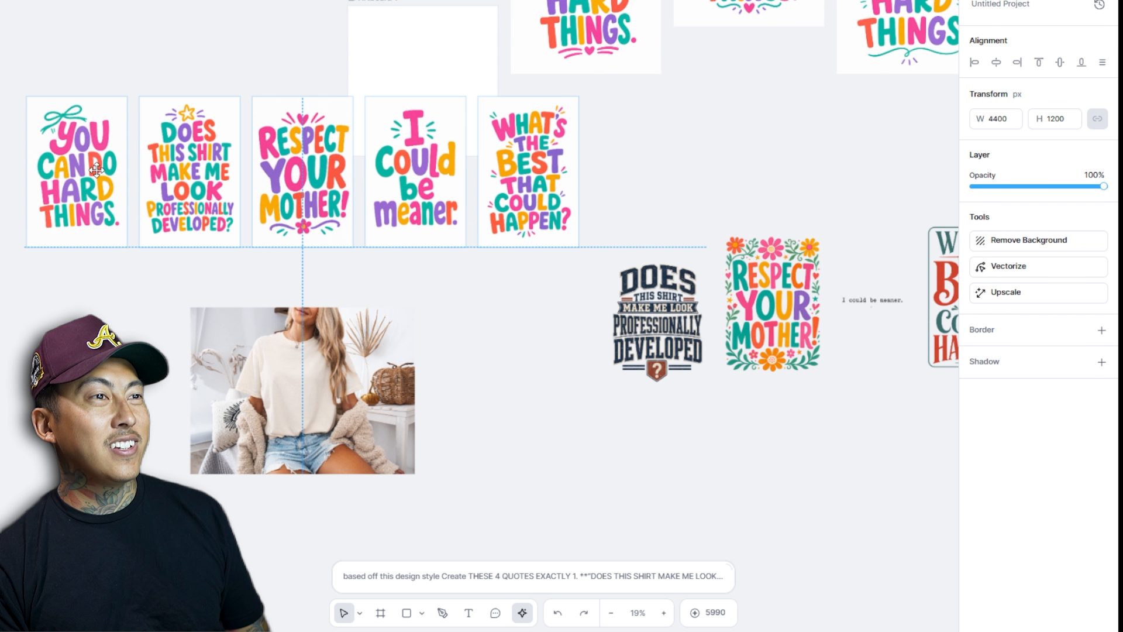
pyautogui.scroll(-4, 430, 228)
pyautogui.moveTo(430, 228); pyautogui.dragTo(264, 460)
pyautogui.scroll(2, 409, 447)
pyautogui.moveTo(366, 243); pyautogui.dragTo(376, 275)
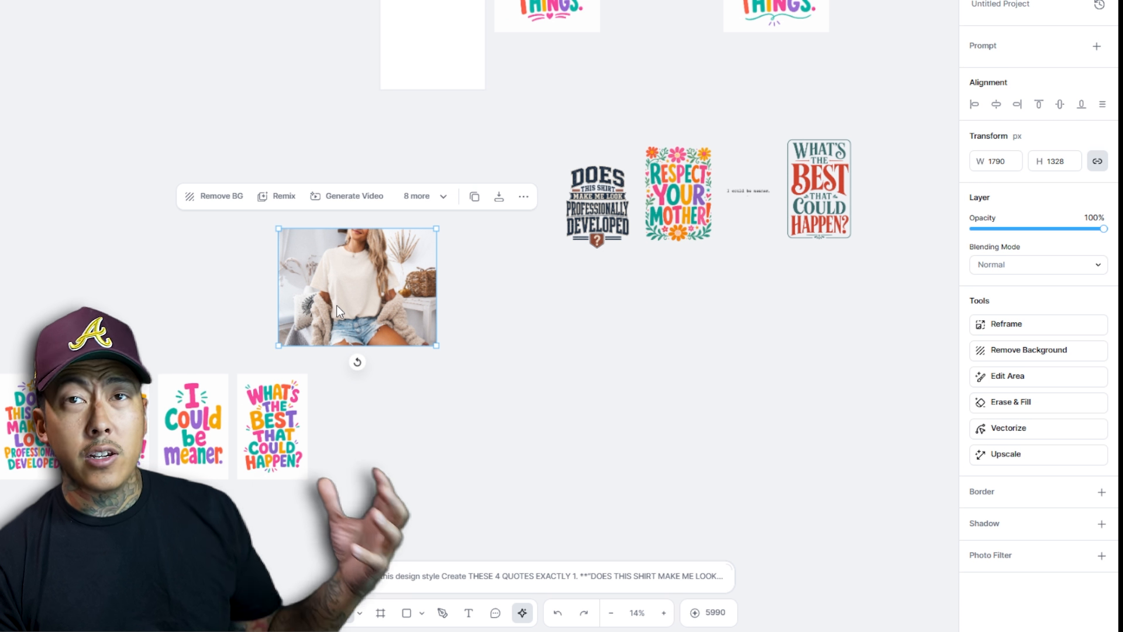
# Step: Separate the new colourful "Respect Your Mother!" design from its row and place it directly to the left of the T-shirt photo
pyautogui.click(388, 464)
pyautogui.moveTo(141, 430); pyautogui.dragTo(533, 454)
pyautogui.moveTo(385, 521); pyautogui.dragTo(212, 434)
pyautogui.moveTo(211, 434); pyautogui.dragTo(162, 441)
pyautogui.moveTo(498, 452); pyautogui.dragTo(353, 418)
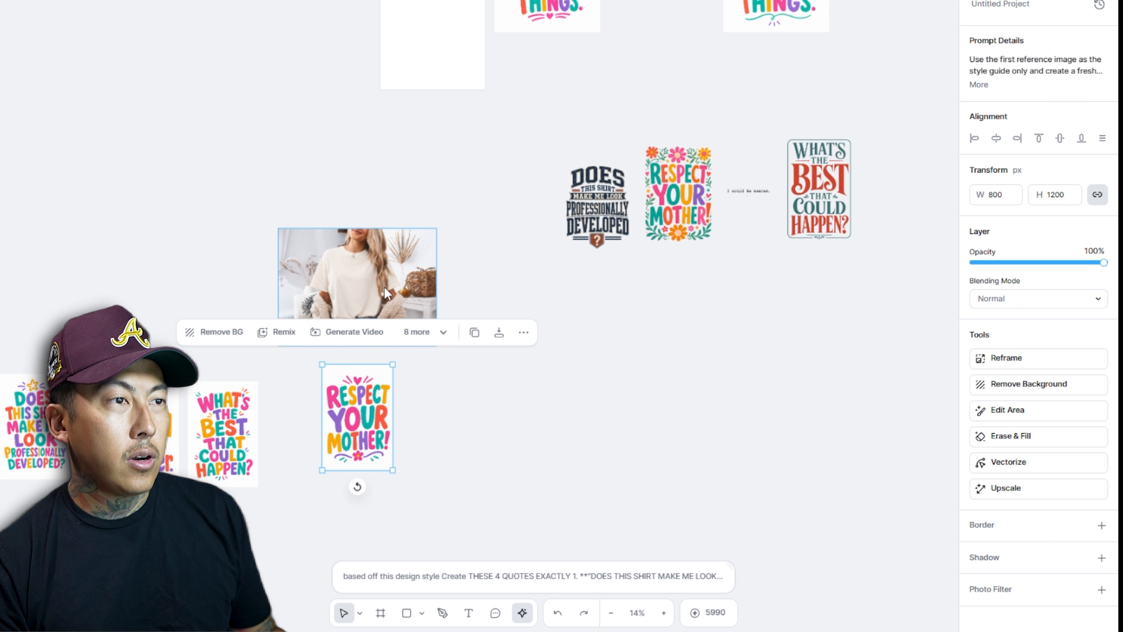
pyautogui.click(367, 276)
pyautogui.moveTo(366, 275); pyautogui.dragTo(409, 275)
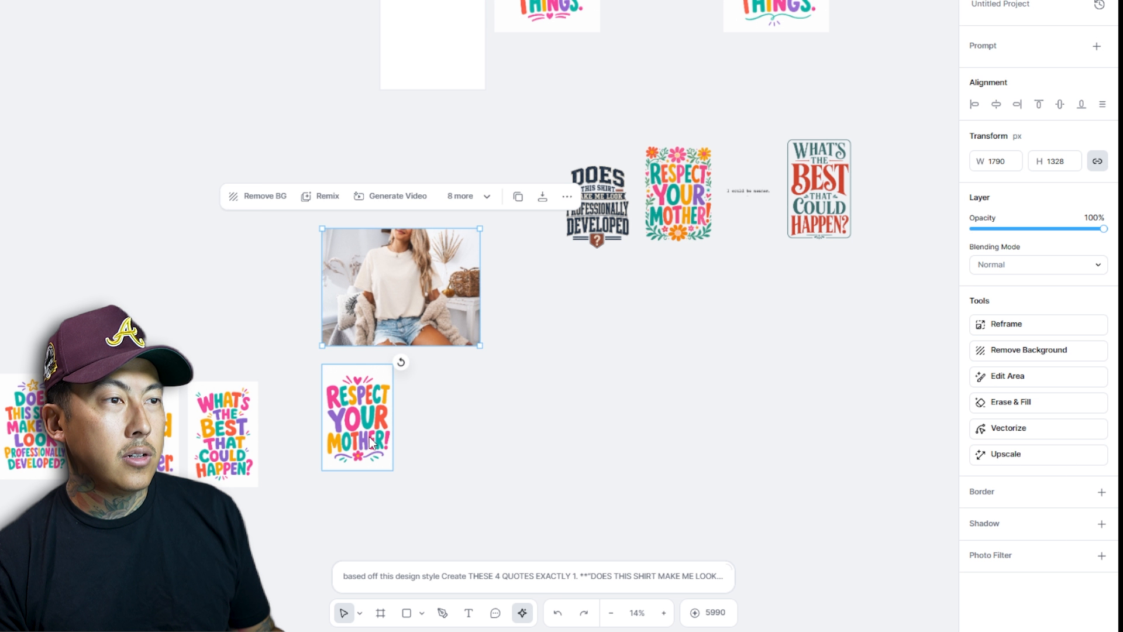
pyautogui.moveTo(378, 399); pyautogui.dragTo(286, 268)
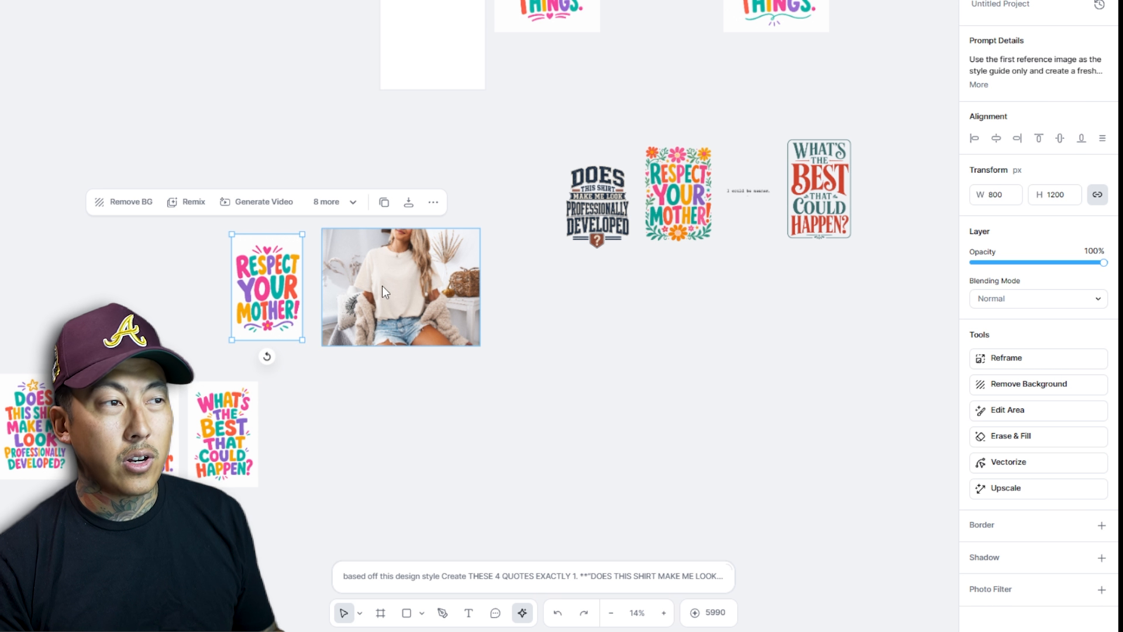
pyautogui.click(501, 575)
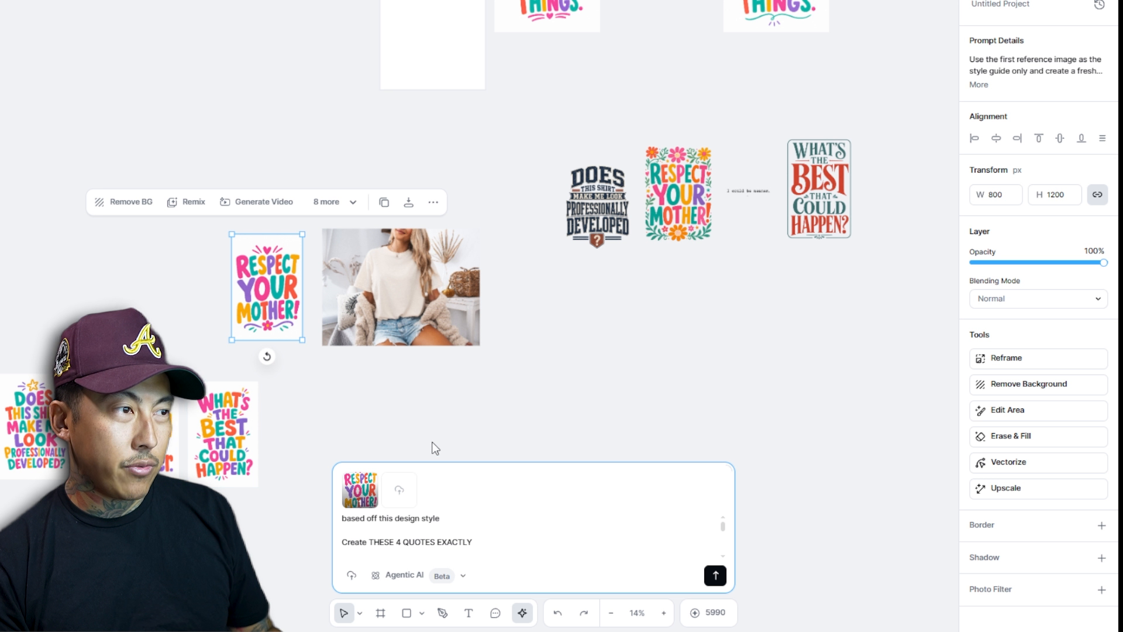
pyautogui.hscroll(-5, 368, 422)
pyautogui.scroll(-1, 369, 423)
pyautogui.click(367, 542)
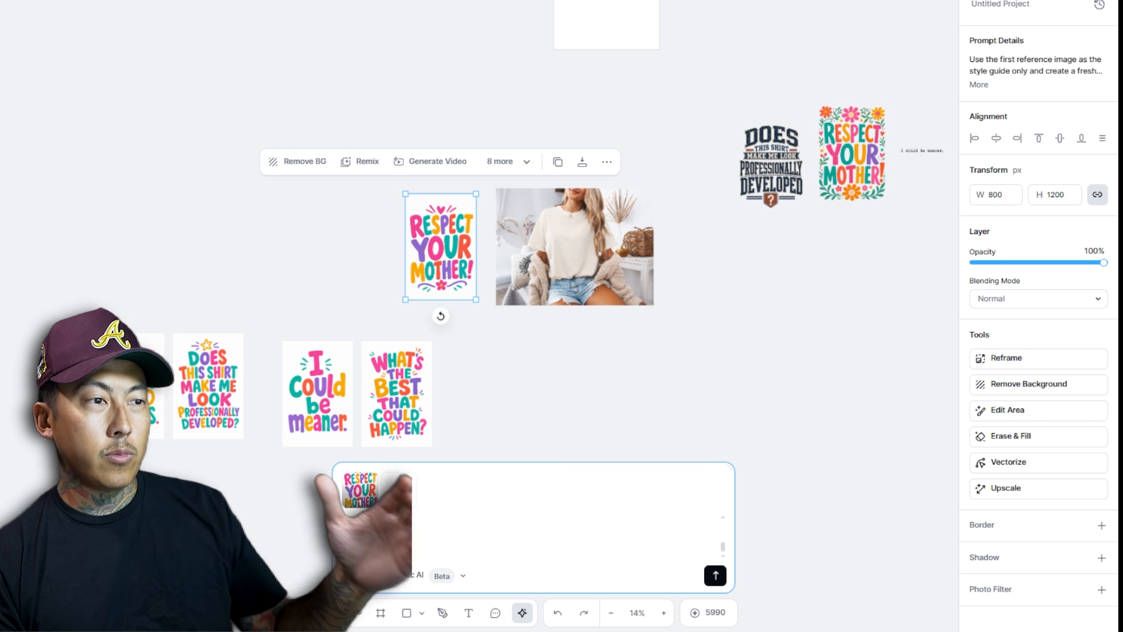
pyautogui.hotkey('ctrl', 'v')
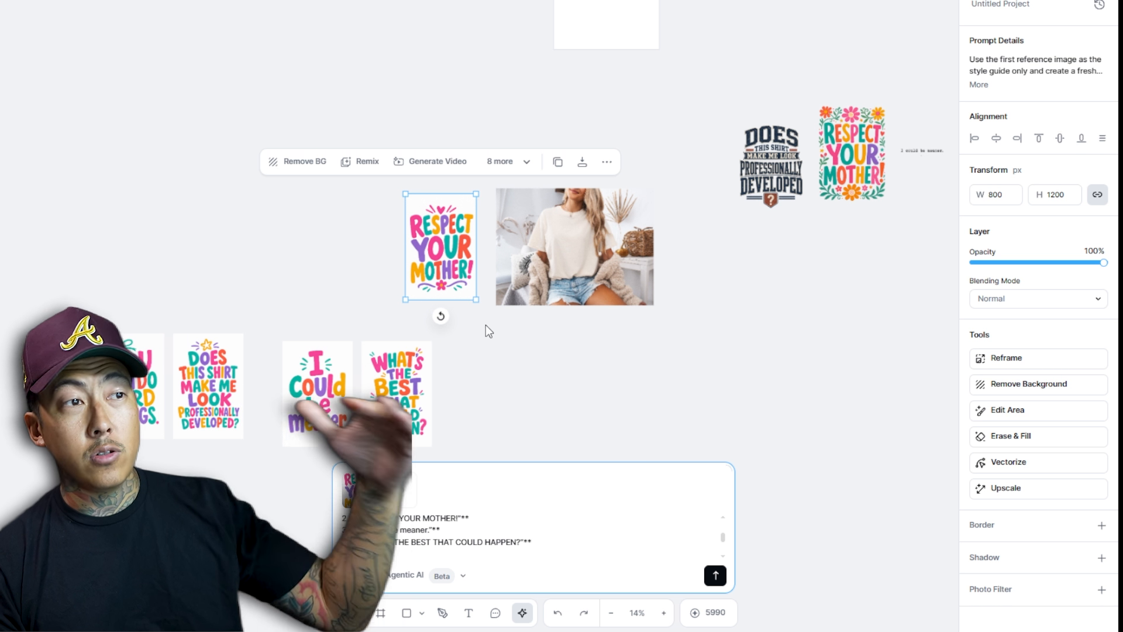
pyautogui.click(617, 339)
pyautogui.moveTo(724, 320); pyautogui.dragTo(578, 341)
# Step: Select the "Respect Your Mother!" design and T-shirt photo, and prompt for background removal, a mockup on the cream 1717 Comfort Colors shirt and 2 other mockups
pyautogui.click(285, 275)
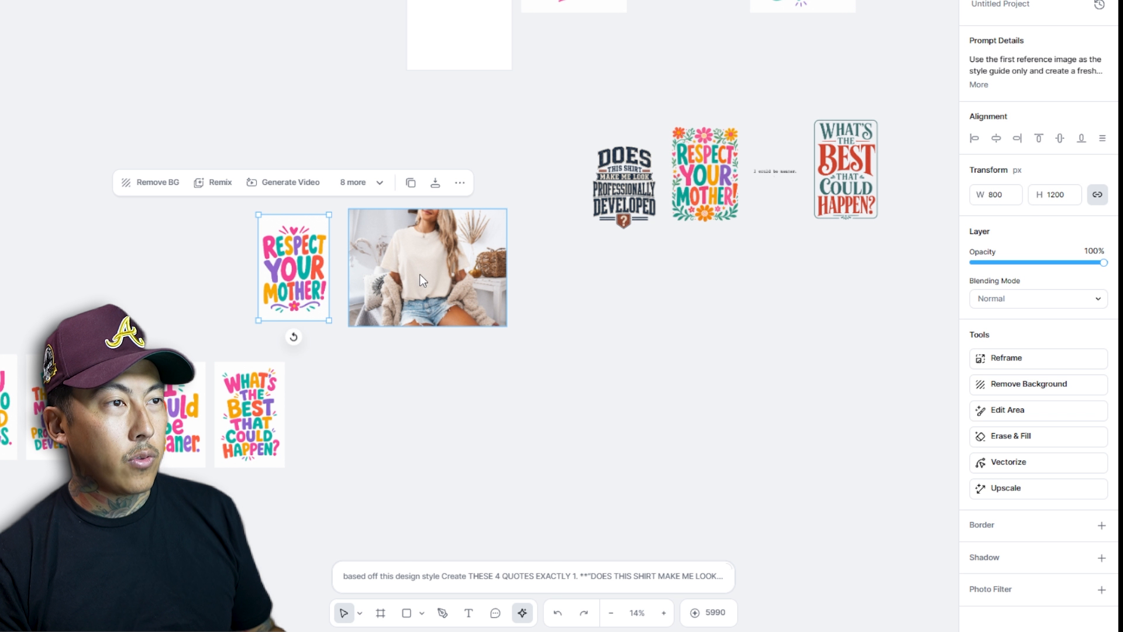
pyautogui.keyDown('shift'); pyautogui.click(419, 276); pyautogui.keyUp('shift')
pyautogui.click(444, 580)
pyautogui.write('remob')
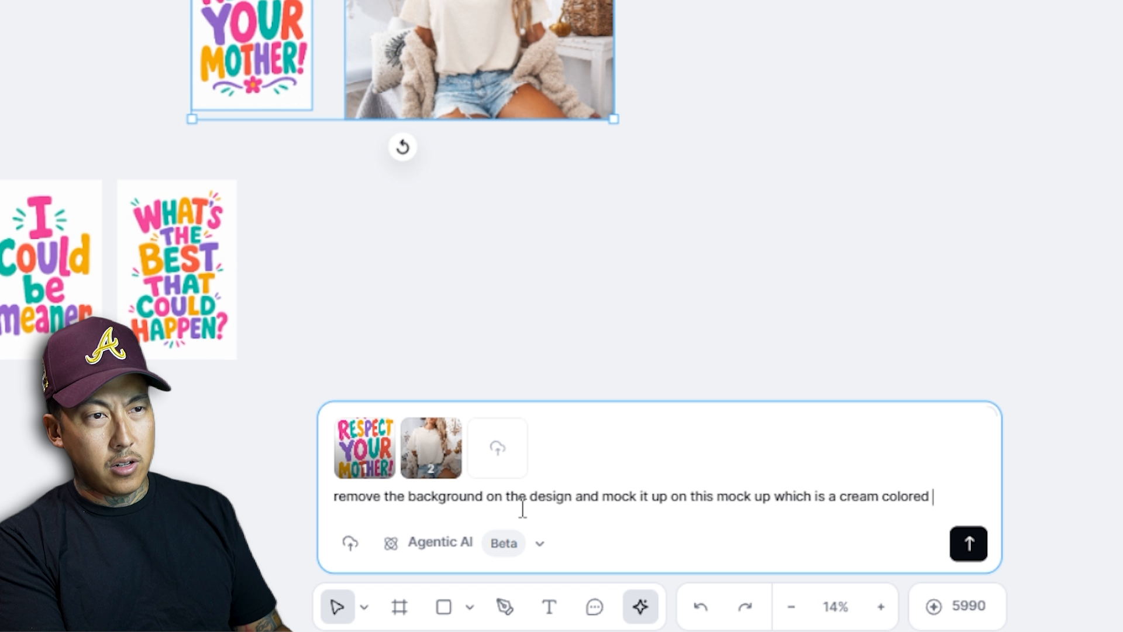
pyautogui.write('com')
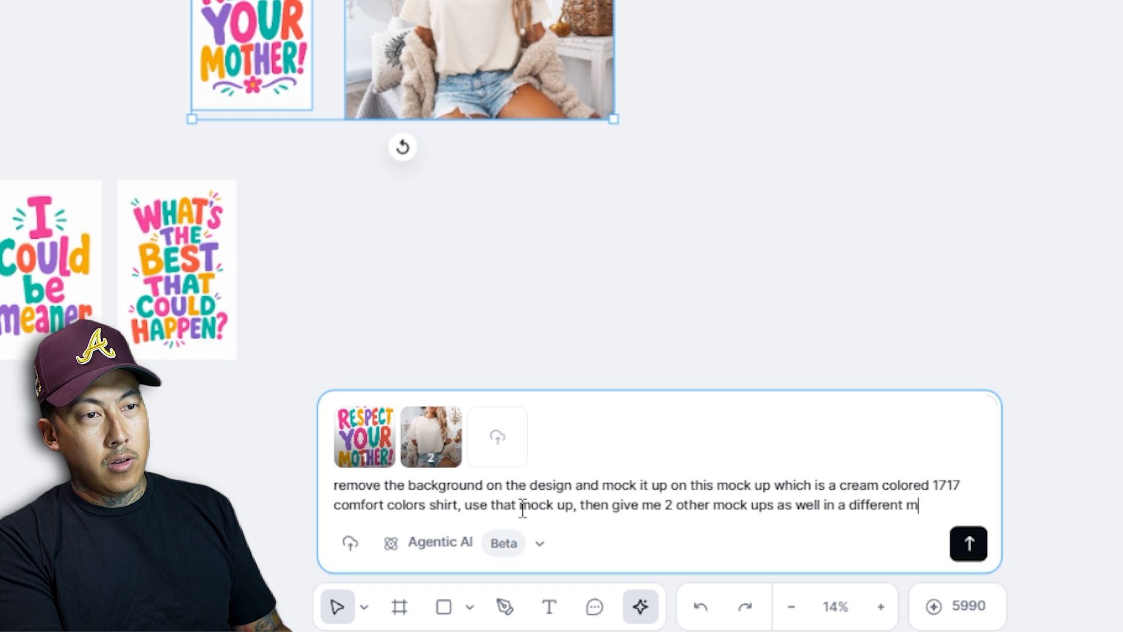
pyautogui.write('e or')
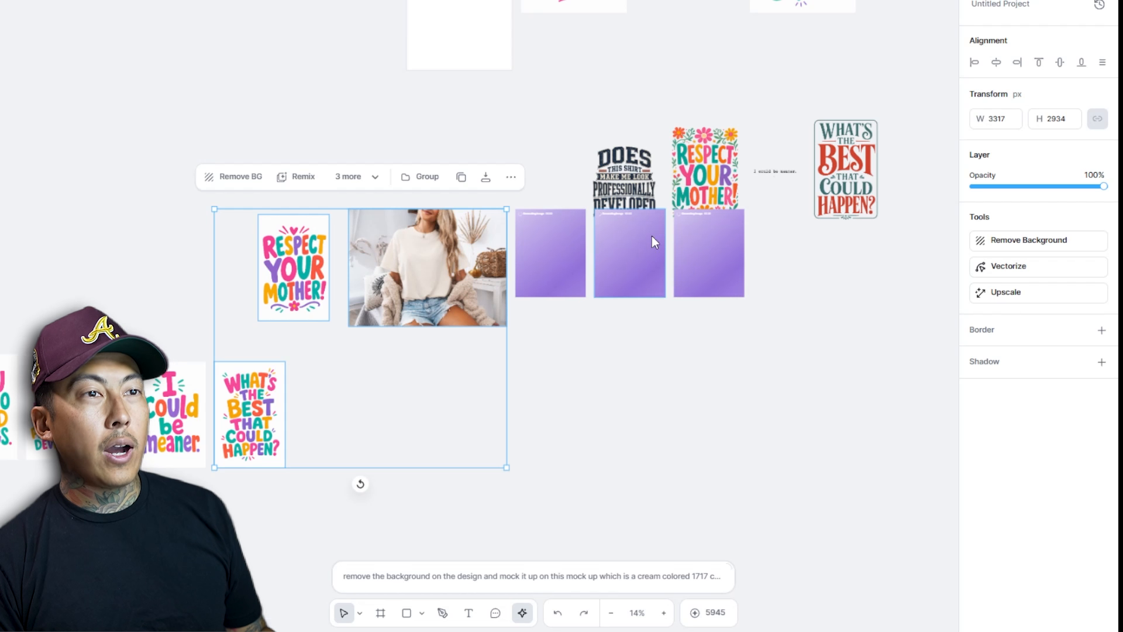
# Step: Move the "Respect Your Mother!" design and the T-shirt photo together up and left, away from the generating mockups
pyautogui.click(299, 333)
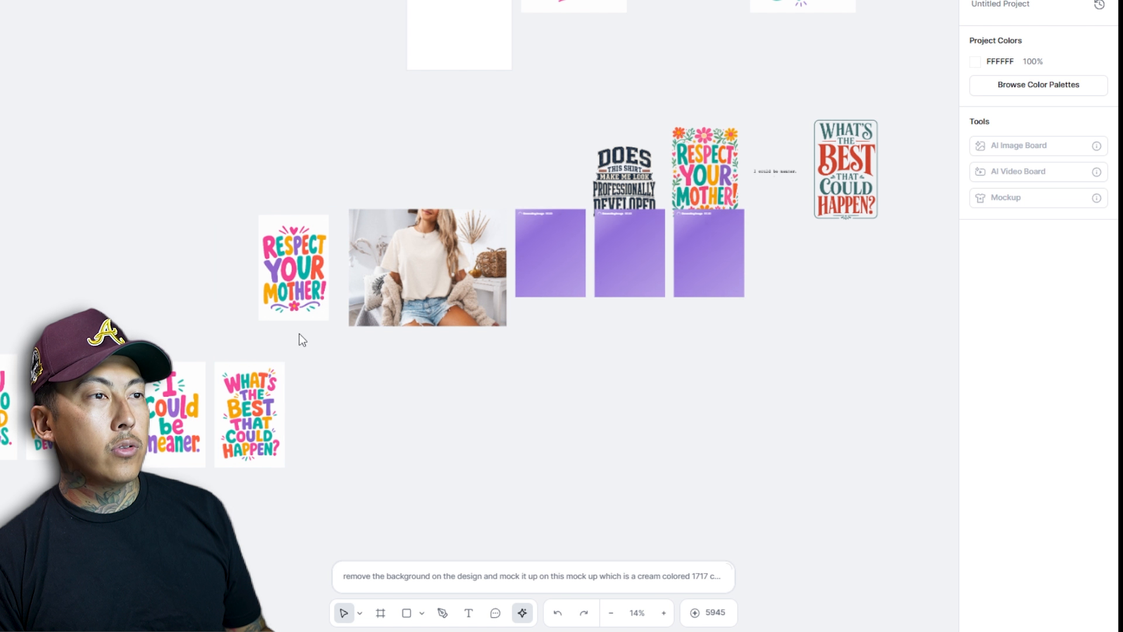
pyautogui.moveTo(472, 376); pyautogui.dragTo(293, 232)
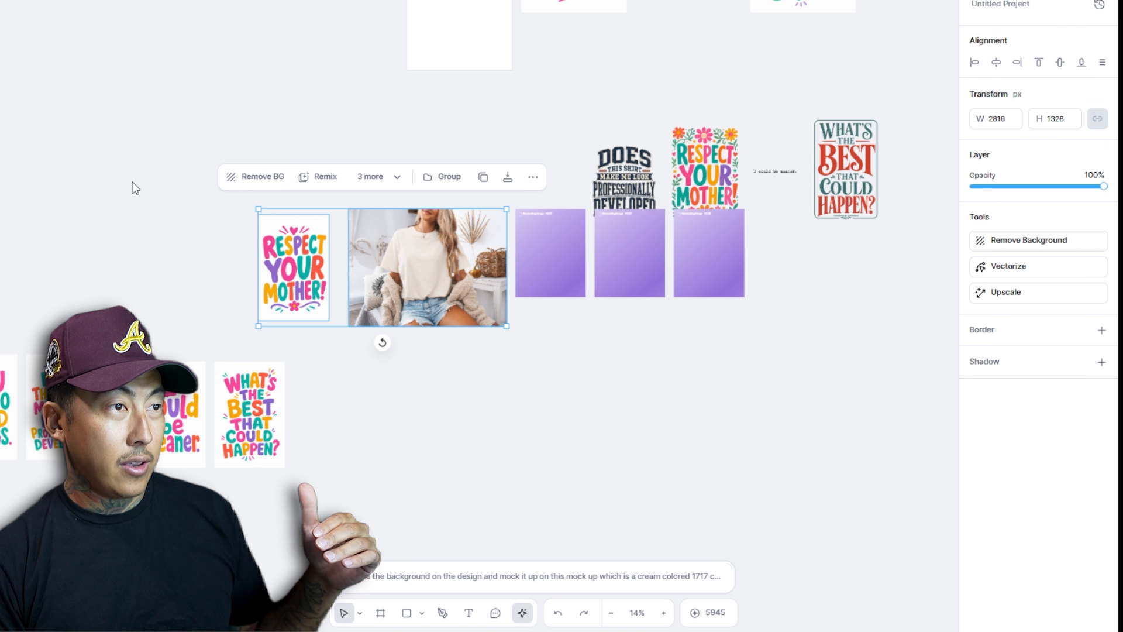
pyautogui.click(146, 199)
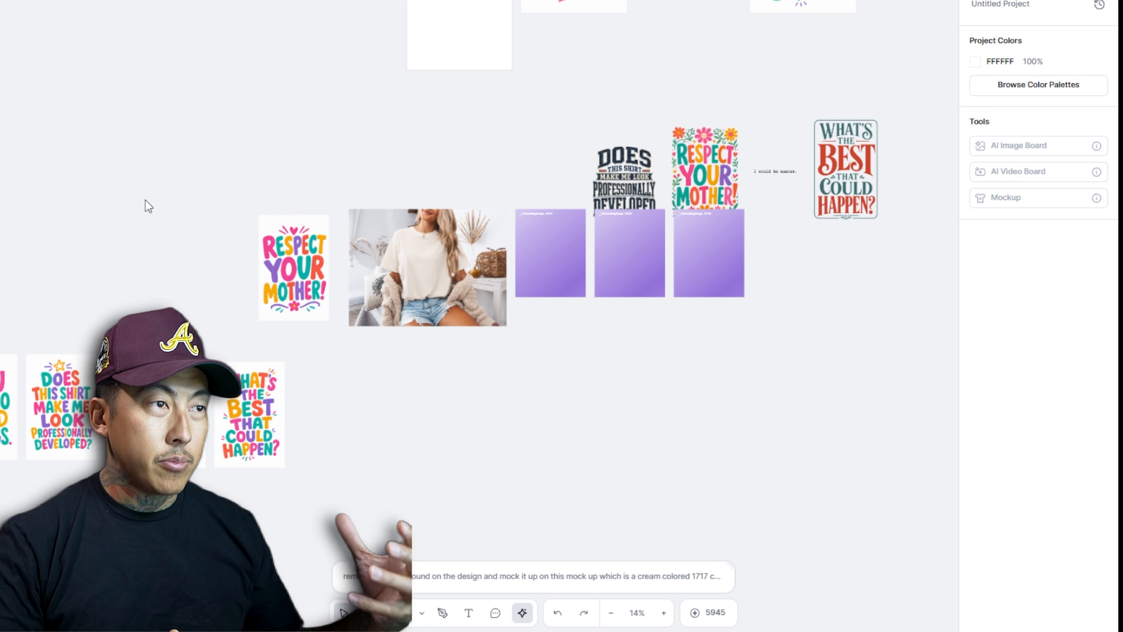
pyautogui.moveTo(145, 199); pyautogui.dragTo(467, 308)
pyautogui.moveTo(435, 282); pyautogui.dragTo(317, 178)
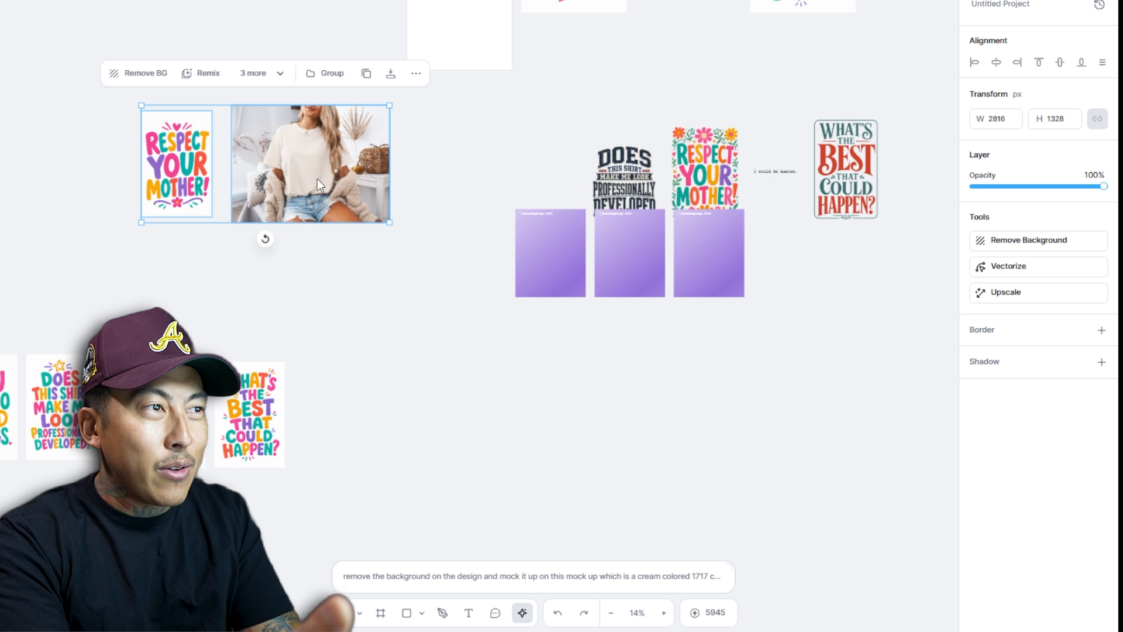
pyautogui.click(419, 404)
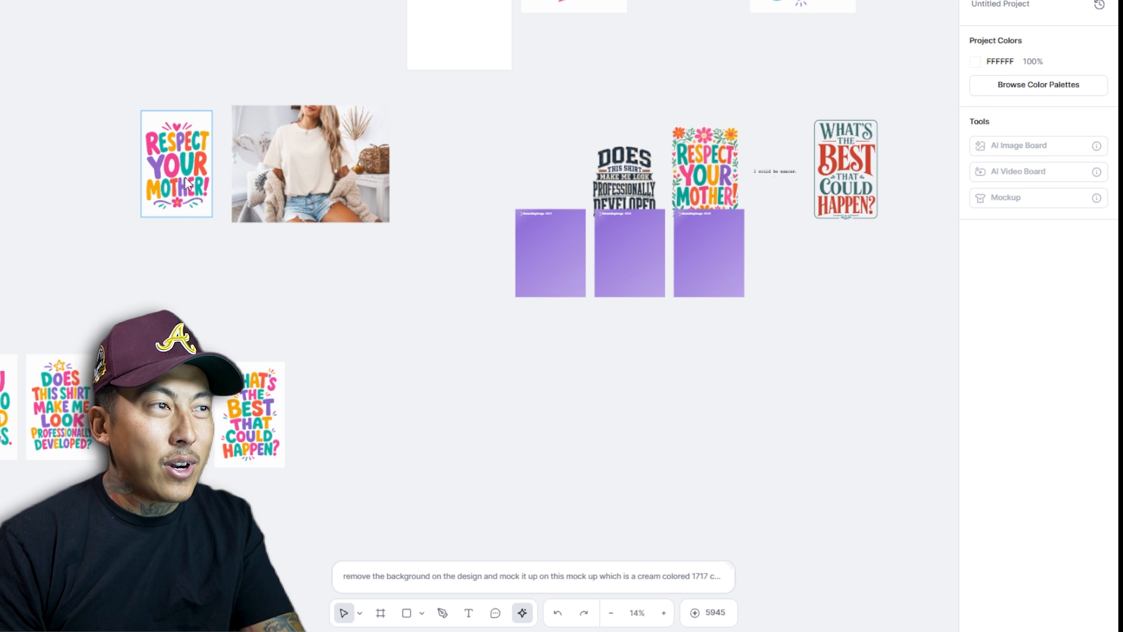
# Step: Remove the background from the "Respect Your Mother!" design next to the T-shirt photo
pyautogui.click(193, 166)
pyautogui.scroll(5, 186, 150)
pyautogui.scroll(1, 206, 168)
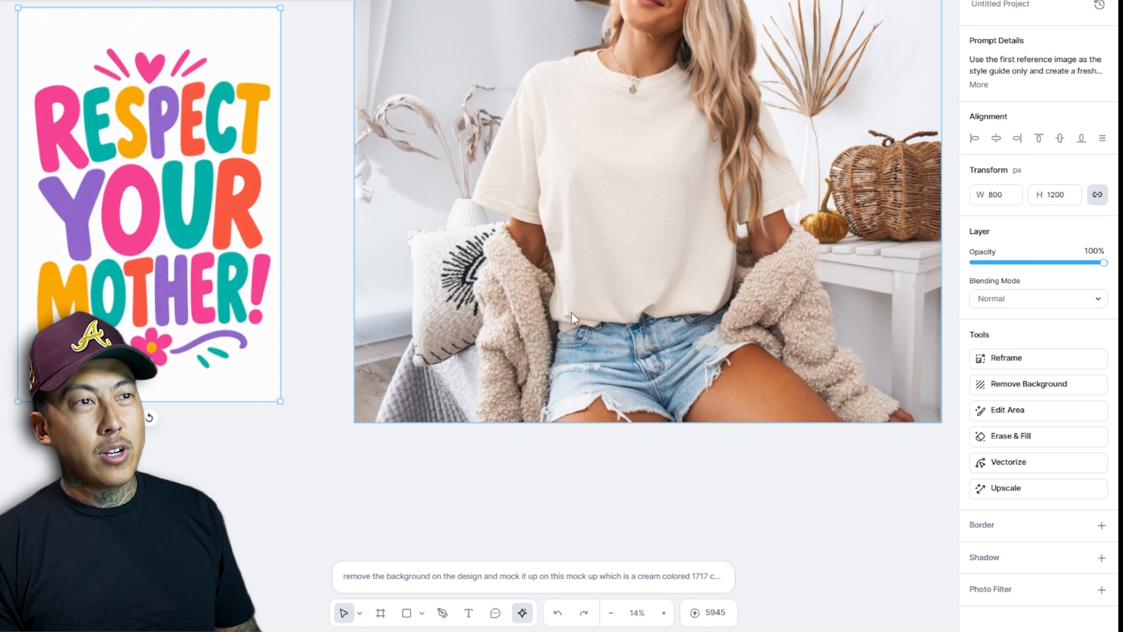
pyautogui.scroll(-2, 582, 331)
pyautogui.scroll(1, 475, 333)
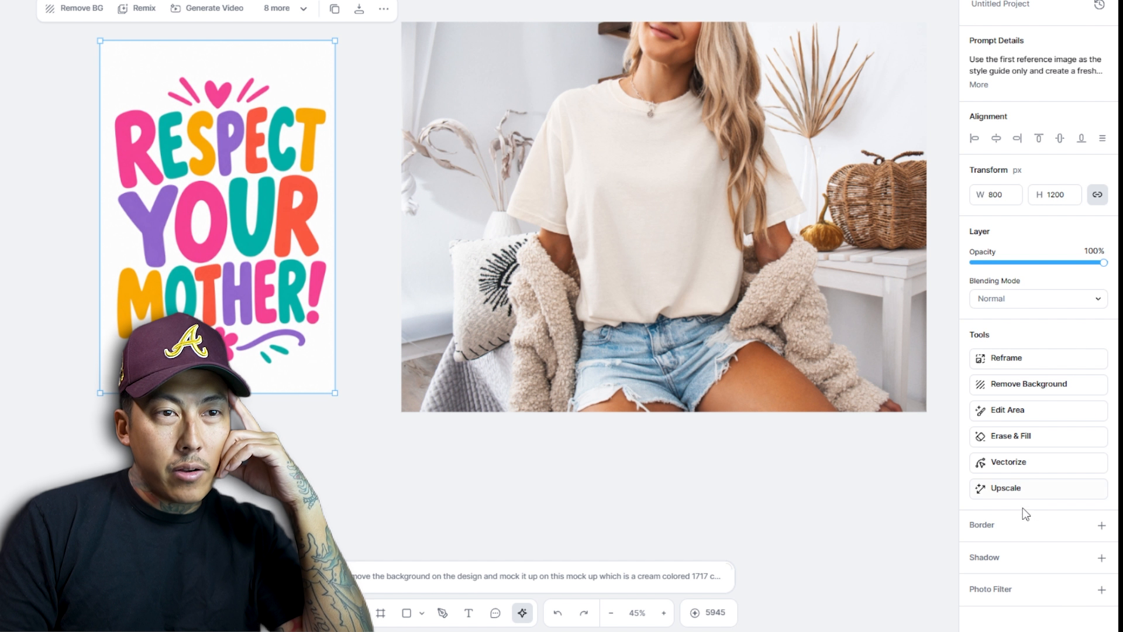
pyautogui.click(1049, 384)
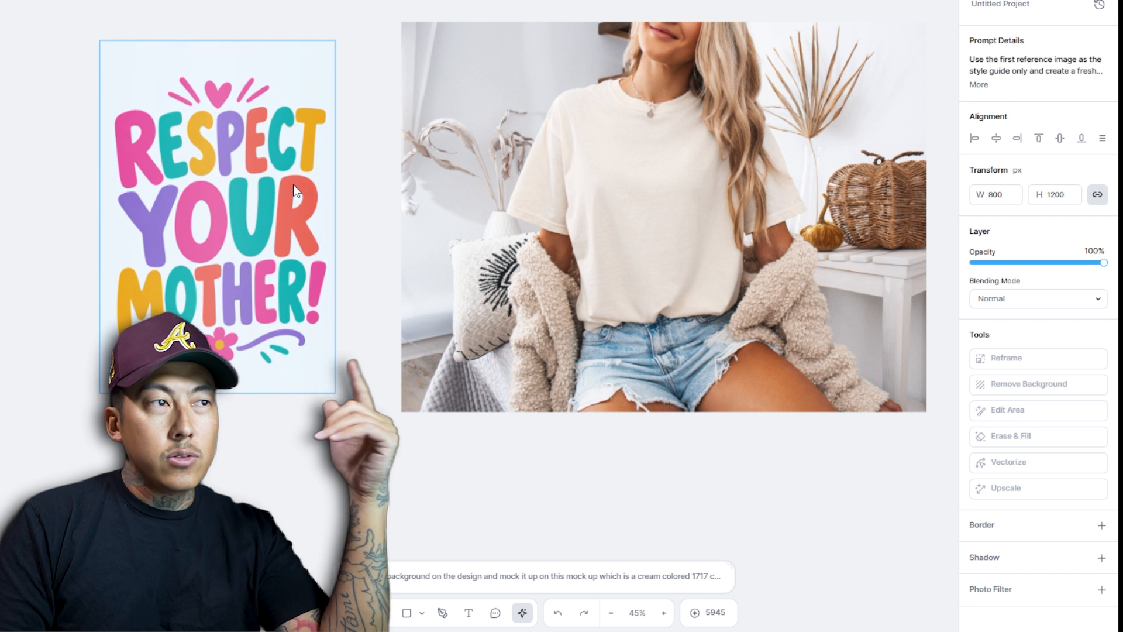
pyautogui.click(253, 153)
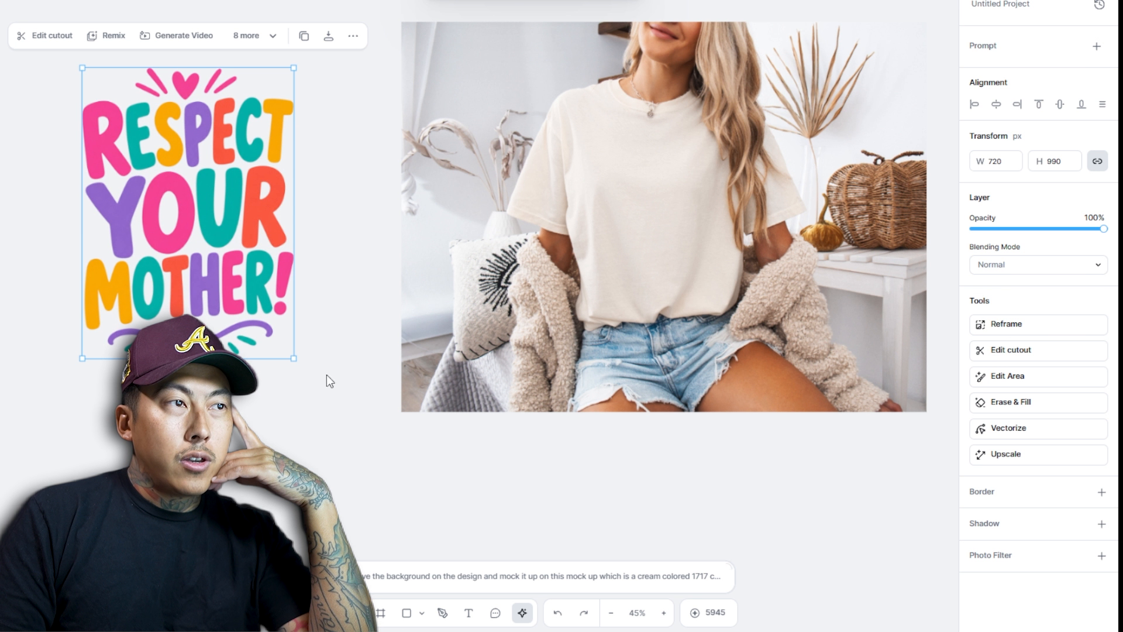
# Step: Move the background-free "Respect Your Mother!" design up and left and enlarge it to about 2043 × 2807 px
pyautogui.moveTo(295, 358); pyautogui.dragTo(352, 401)
pyautogui.click(269, 331)
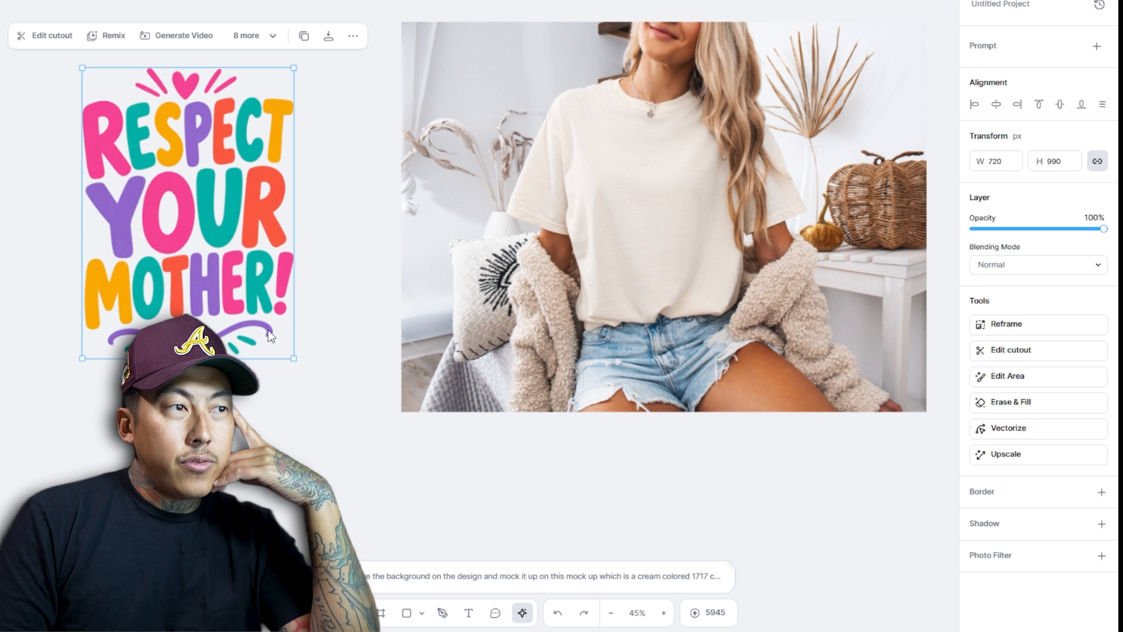
pyautogui.moveTo(293, 358); pyautogui.dragTo(501, 626)
pyautogui.scroll(-3, 363, 253)
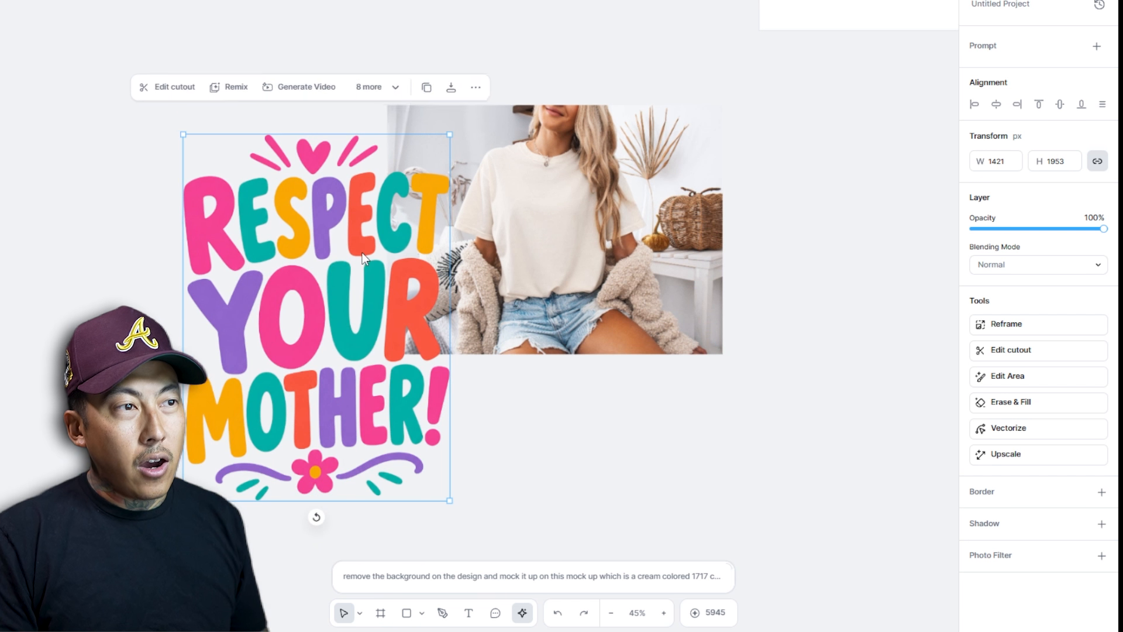
pyautogui.moveTo(354, 297); pyautogui.dragTo(222, 135)
pyautogui.moveTo(293, 221); pyautogui.dragTo(168, 80)
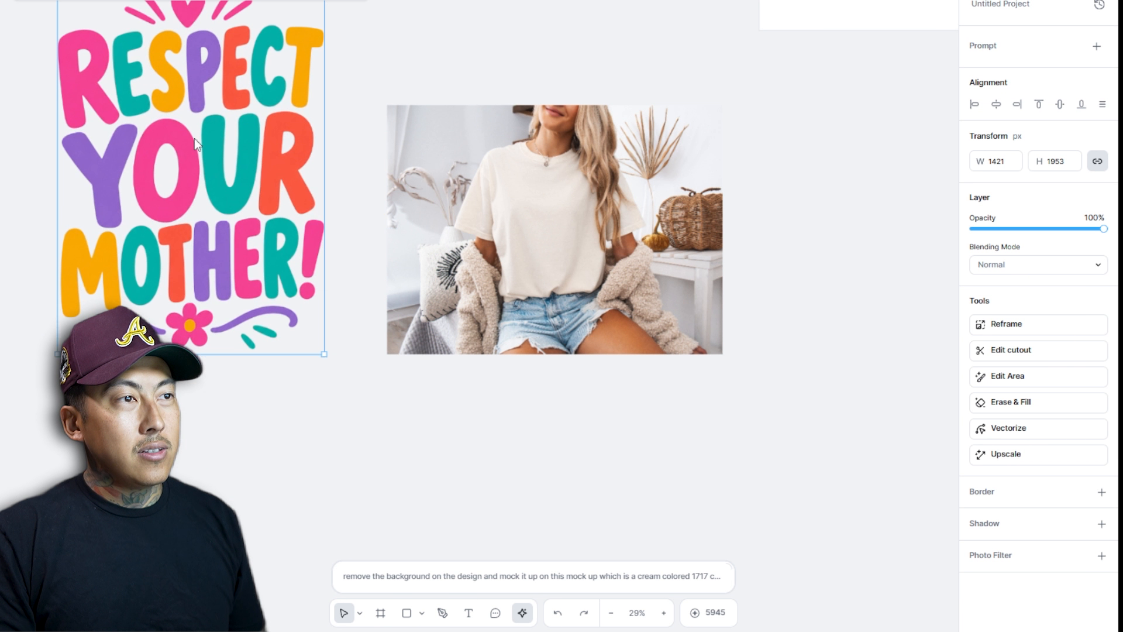
pyautogui.moveTo(326, 358); pyautogui.dragTo(578, 552)
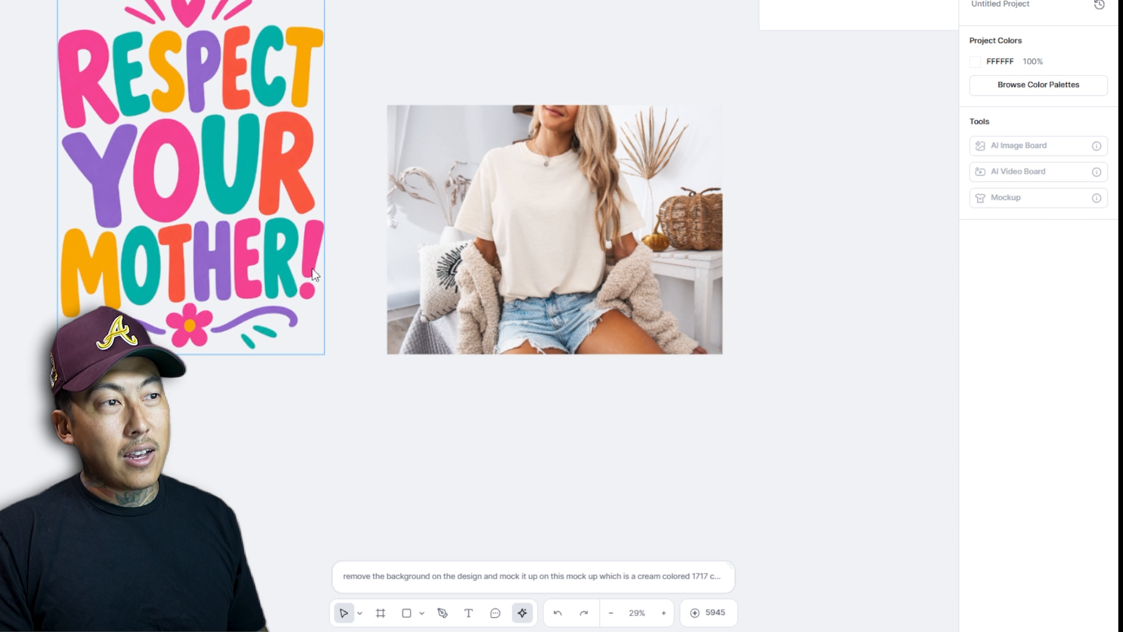
pyautogui.click(280, 225)
pyautogui.moveTo(325, 356); pyautogui.dragTo(444, 502)
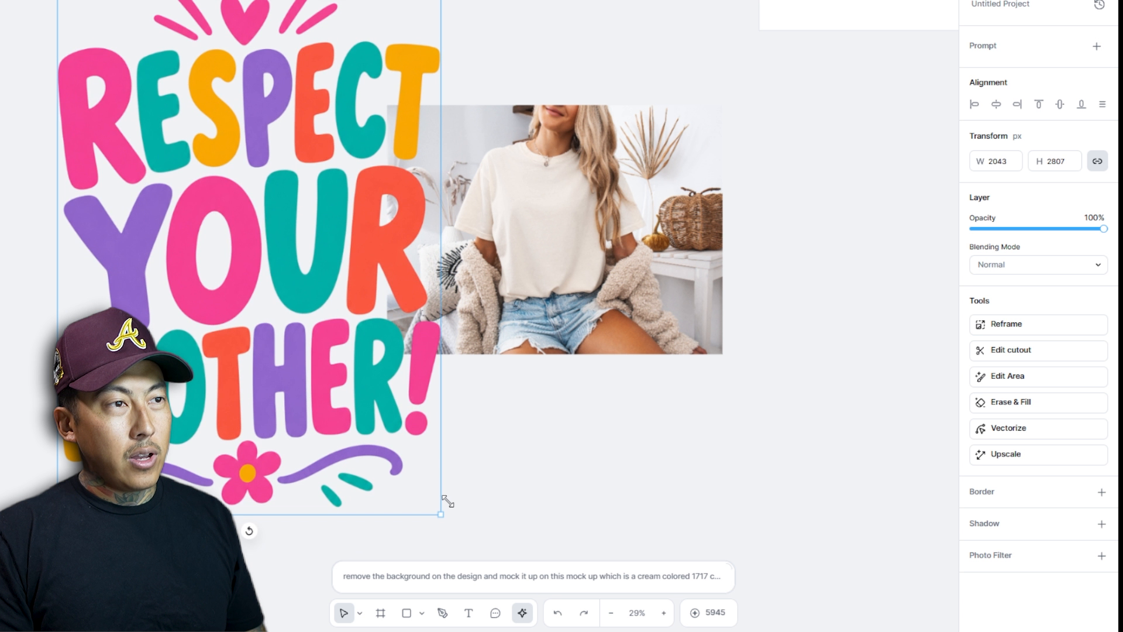
# Step: Inspect the edges of the enlarged "Respect Your Mother!" lettering up close and vectorize the design
pyautogui.scroll(10, 380, 209)
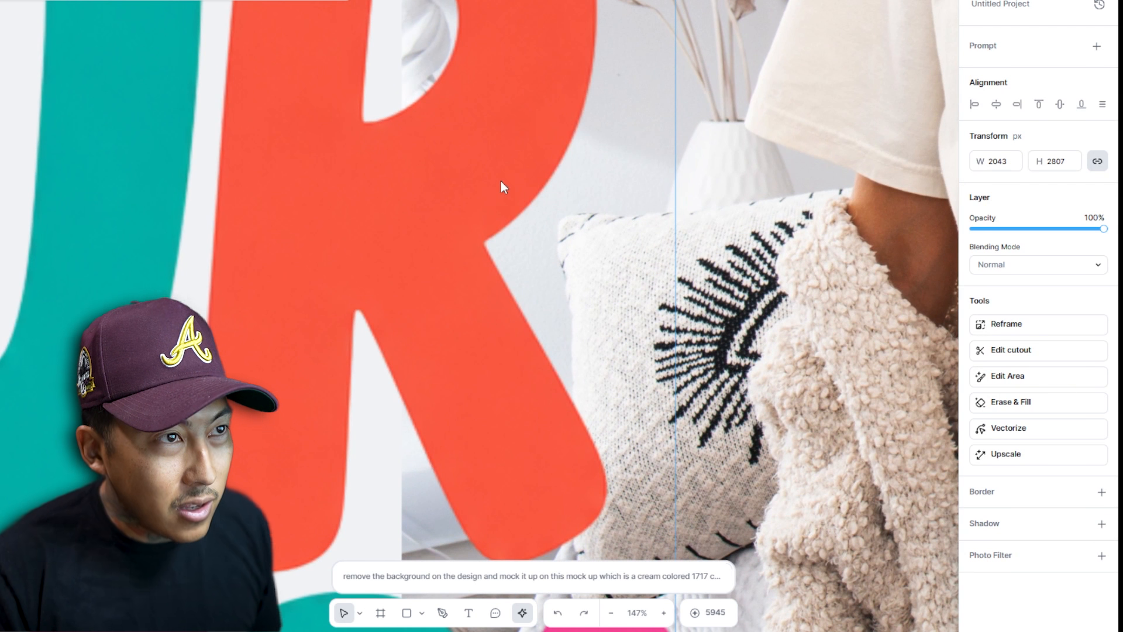
pyautogui.scroll(10, 501, 187)
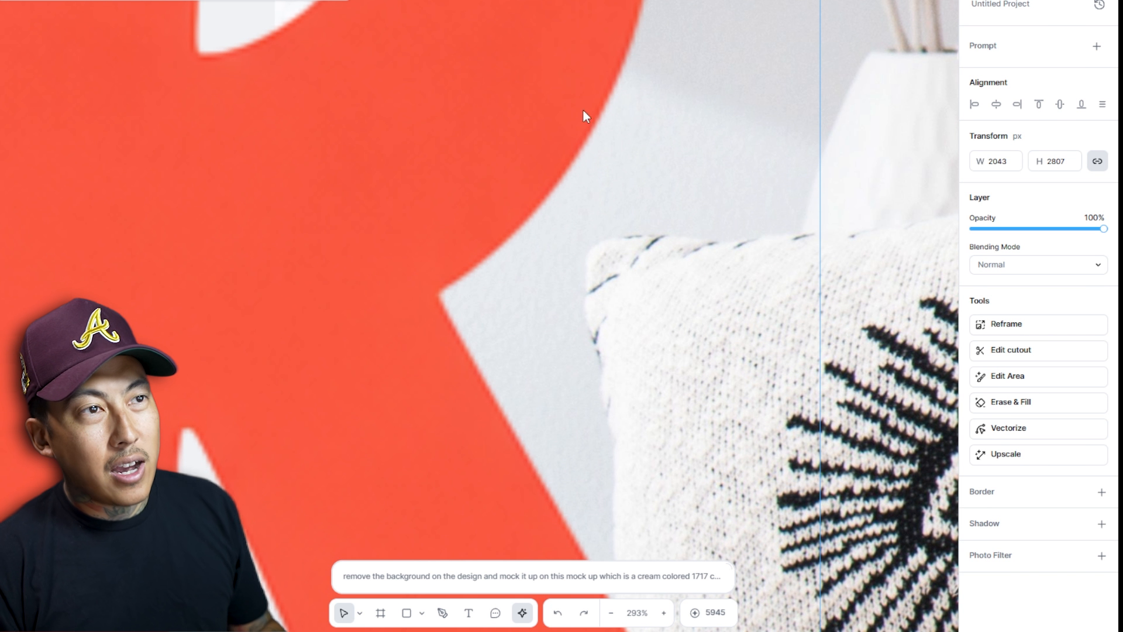
pyautogui.click(1053, 430)
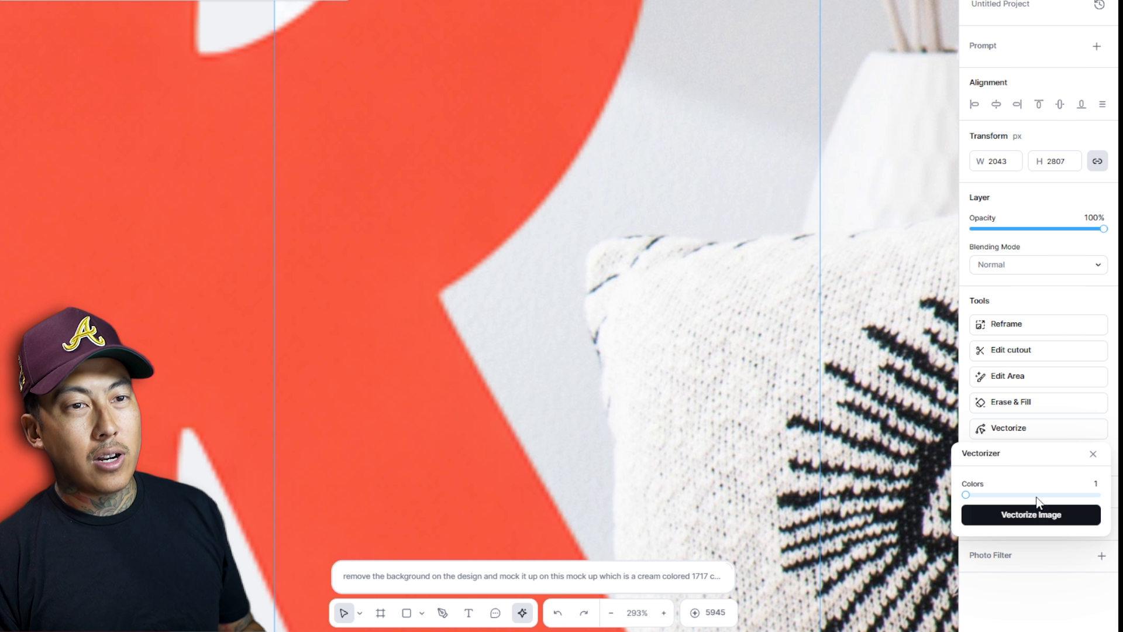
pyautogui.click(1051, 522)
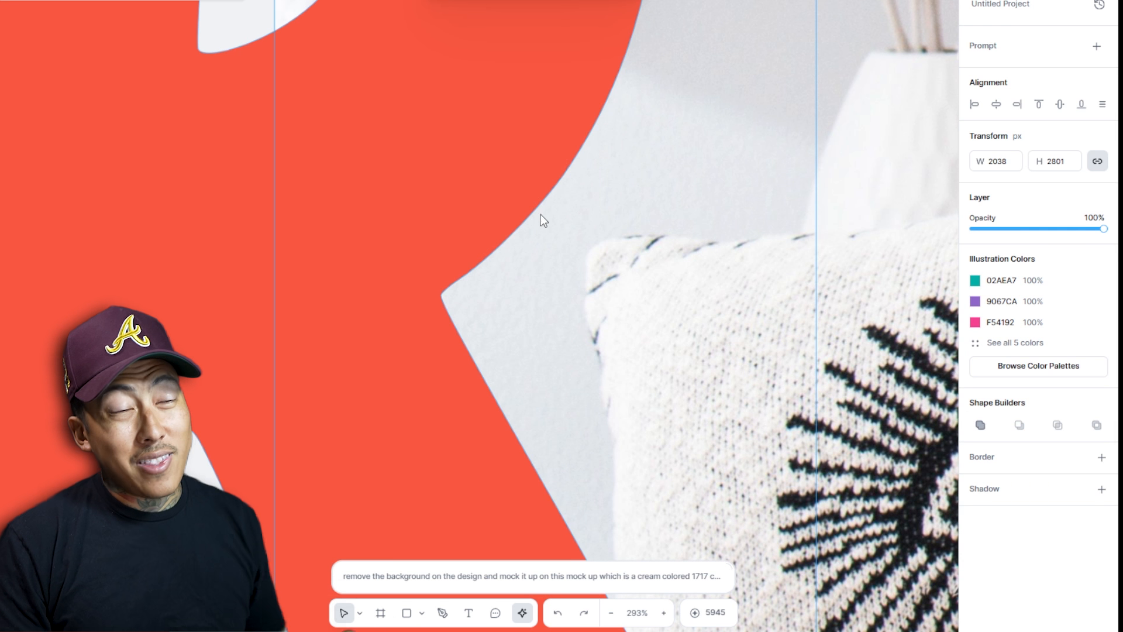
pyautogui.scroll(-2, 449, 232)
pyautogui.scroll(-10, 404, 232)
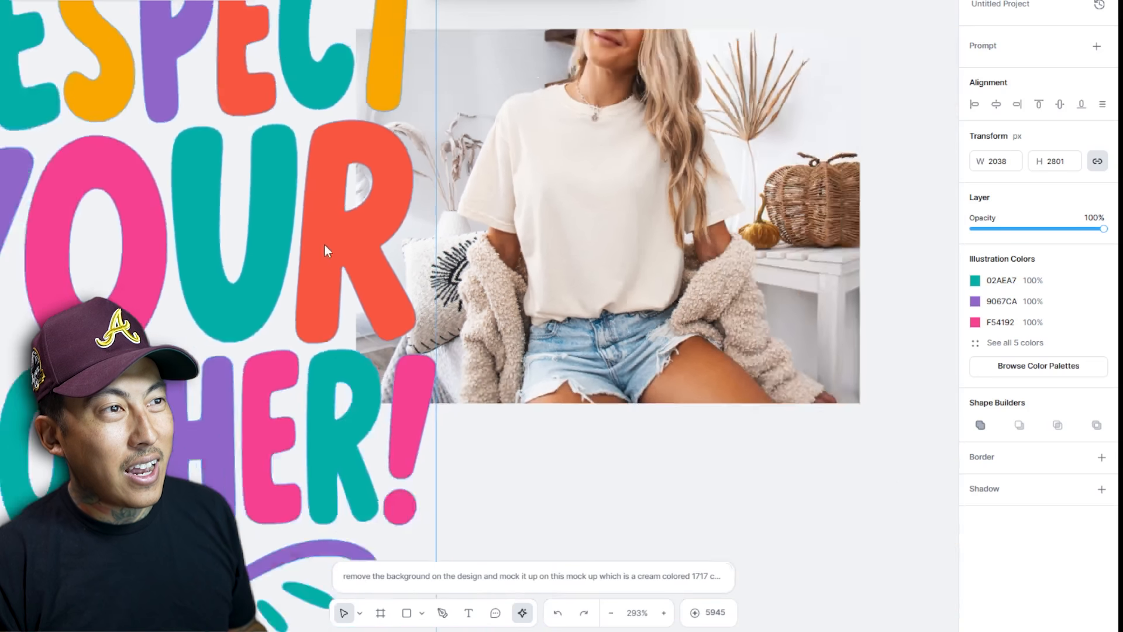
# Step: Move the vectorized design against the first generated T-shirt mockup and inspect that mockup's print up close
pyautogui.scroll(5, 278, 219)
pyautogui.moveTo(320, 272); pyautogui.dragTo(680, 395)
pyautogui.scroll(10, 900, 402)
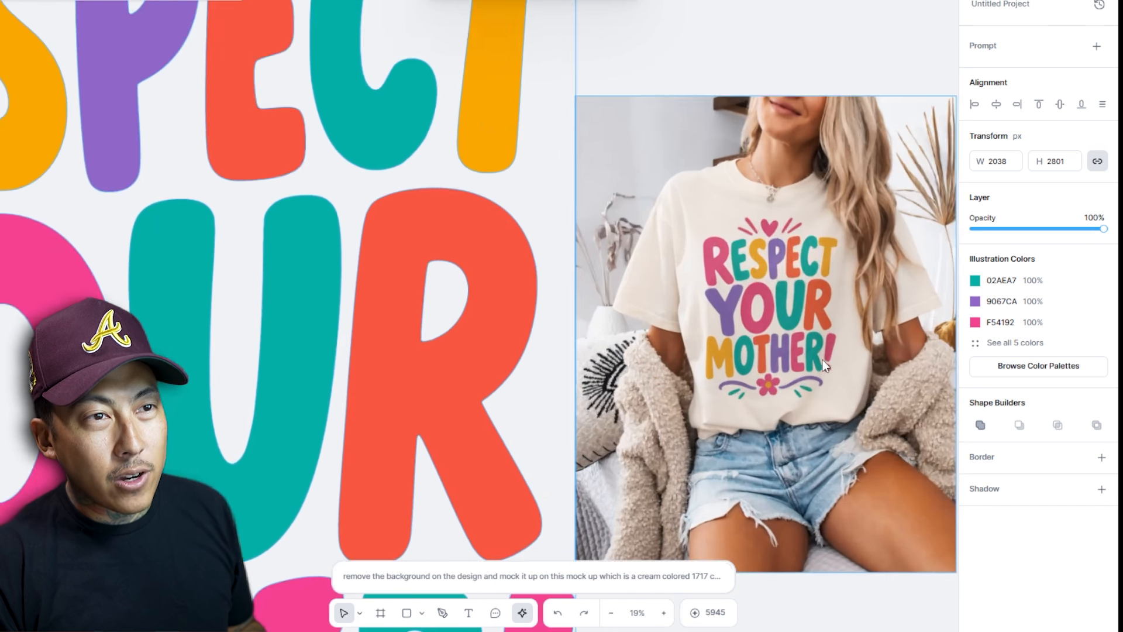
pyautogui.scroll(-5, 740, 312)
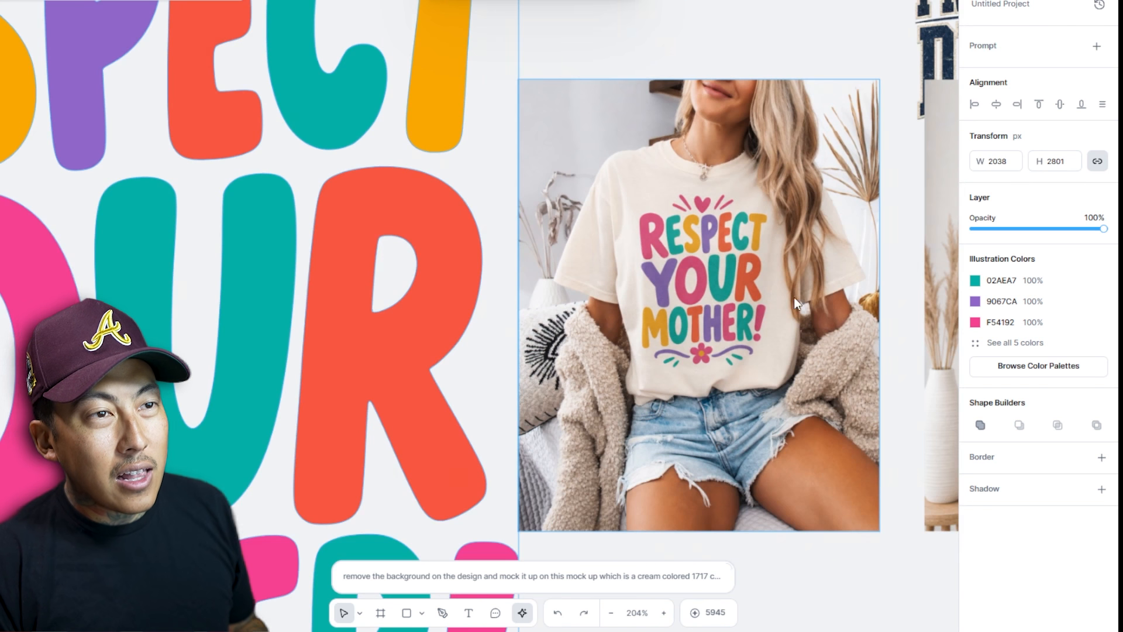
pyautogui.scroll(10, 794, 297)
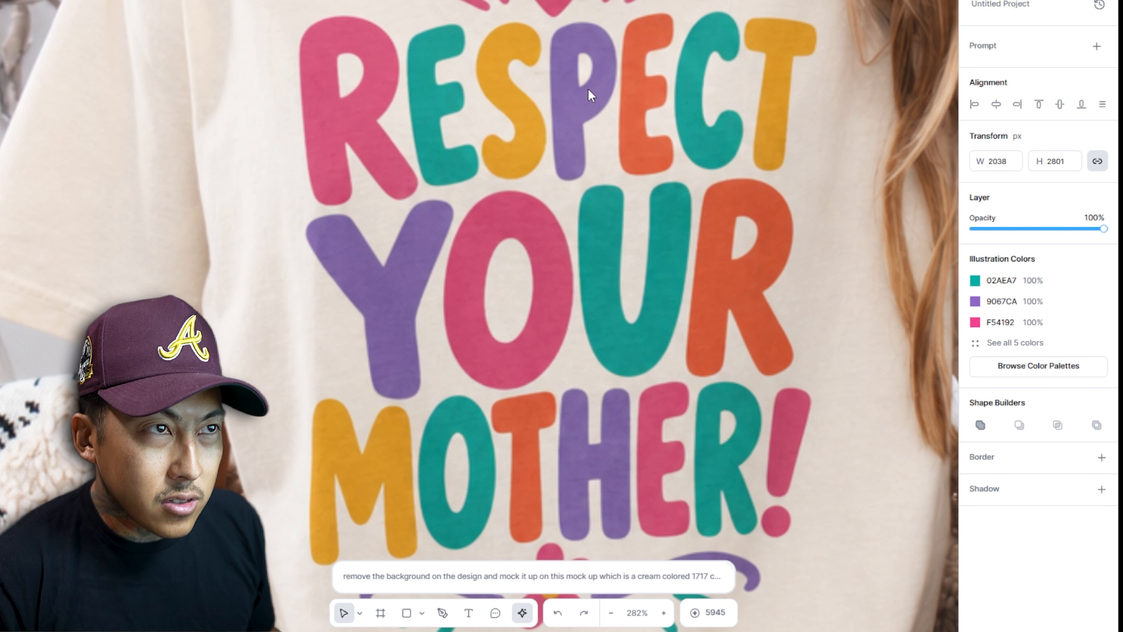
pyautogui.scroll(-8, 550, 426)
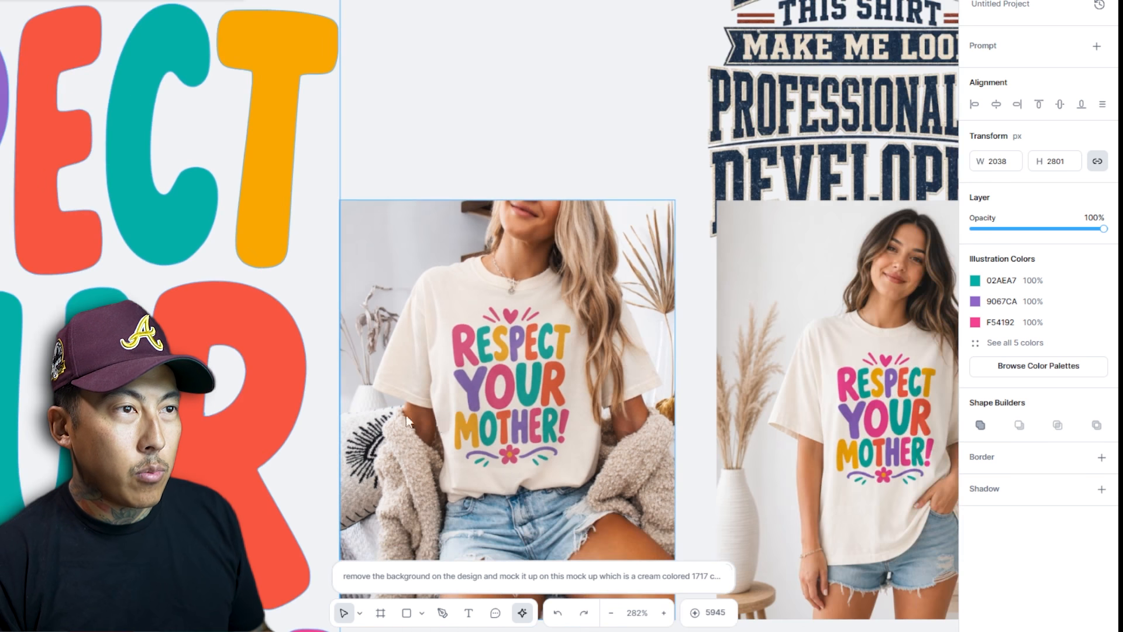
pyautogui.scroll(-5, 406, 418)
# Step: Shrink the vectorized design to about 463 × 637 px over the blank T-shirt photo and move the first generated mockup beside the photo
pyautogui.moveTo(424, 348); pyautogui.dragTo(694, 305)
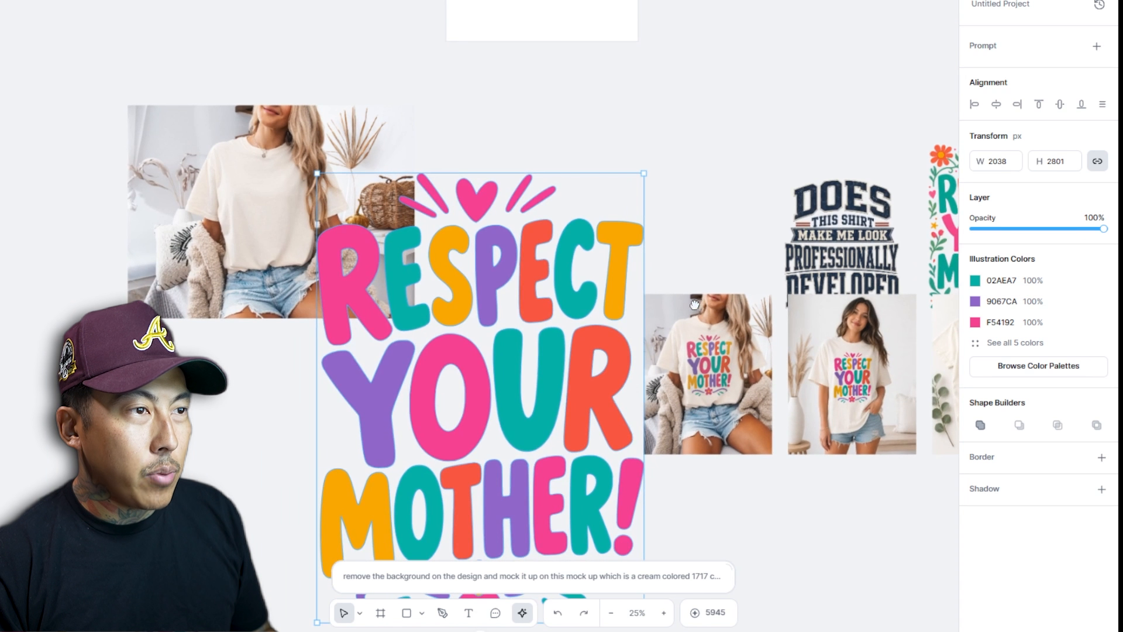
pyautogui.moveTo(644, 174); pyautogui.dragTo(272, 177)
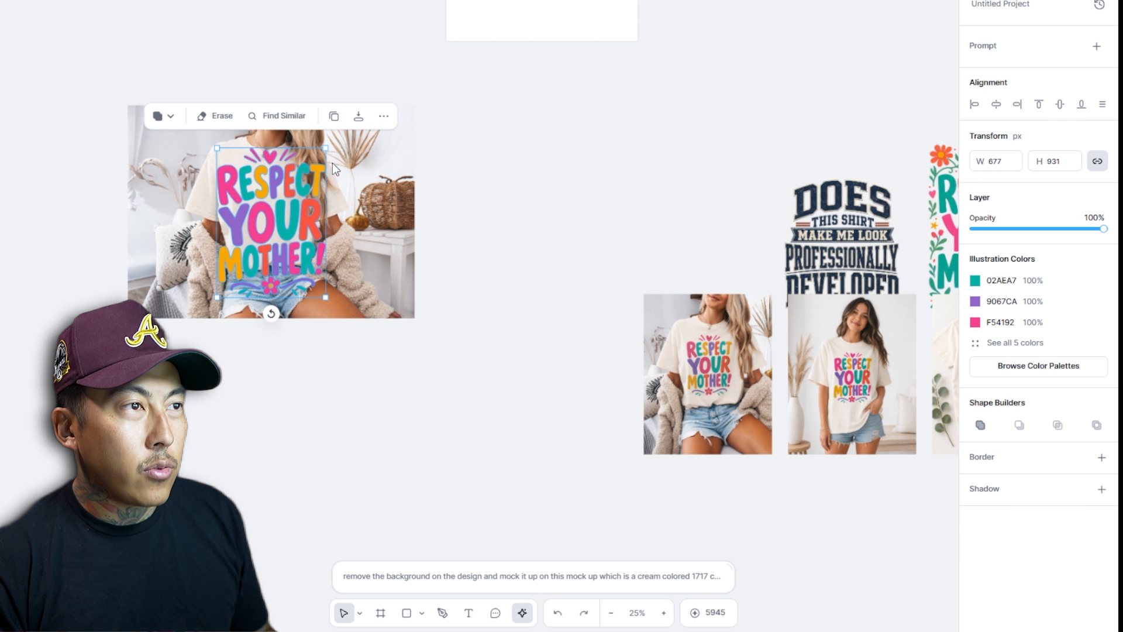
pyautogui.moveTo(327, 147); pyautogui.dragTo(292, 195)
pyautogui.moveTo(723, 389); pyautogui.dragTo(526, 211)
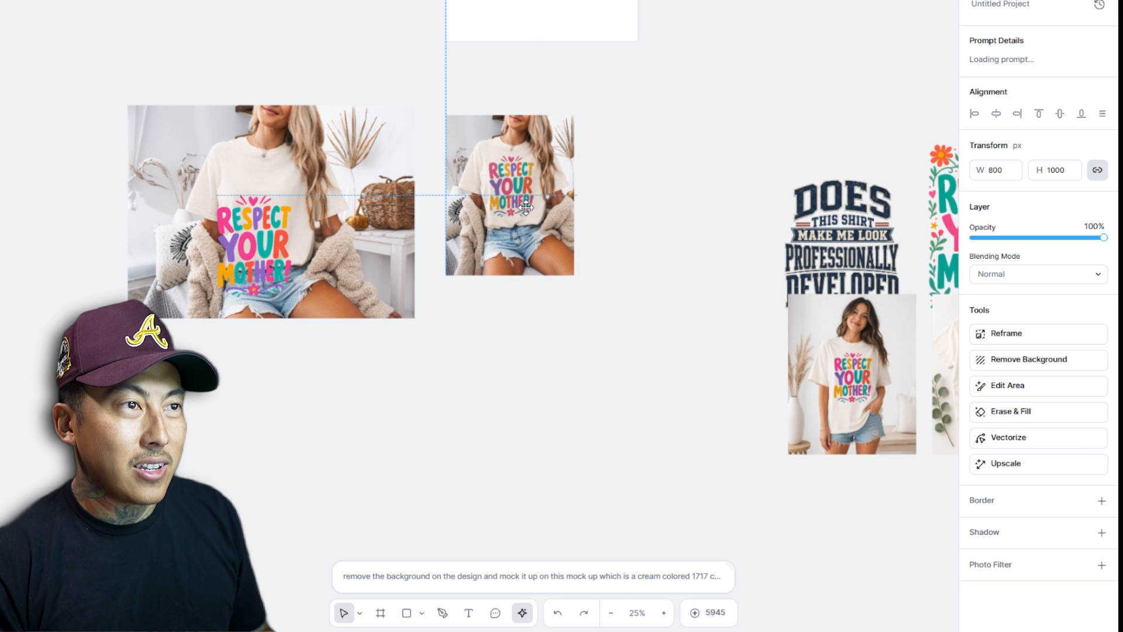
# Step: Fit the vectorized design on the shirt's chest at about 406 × 558 px and lower its opacity to 83%
pyautogui.click(259, 223)
pyautogui.moveTo(258, 223); pyautogui.dragTo(273, 182)
pyautogui.scroll(5, 280, 205)
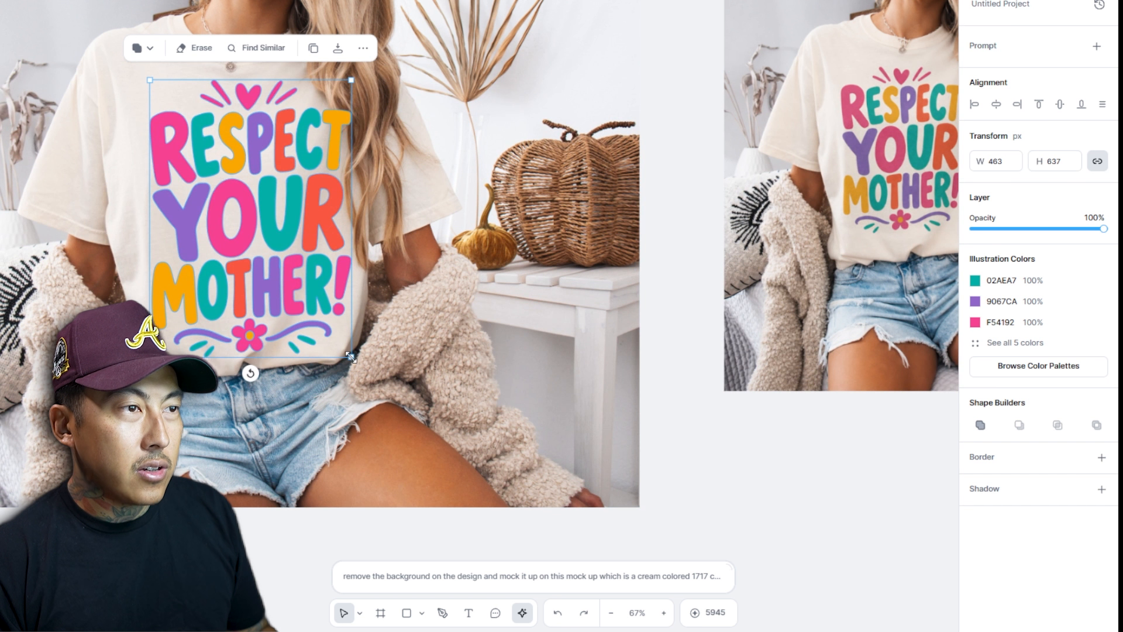
pyautogui.moveTo(351, 357); pyautogui.dragTo(326, 322)
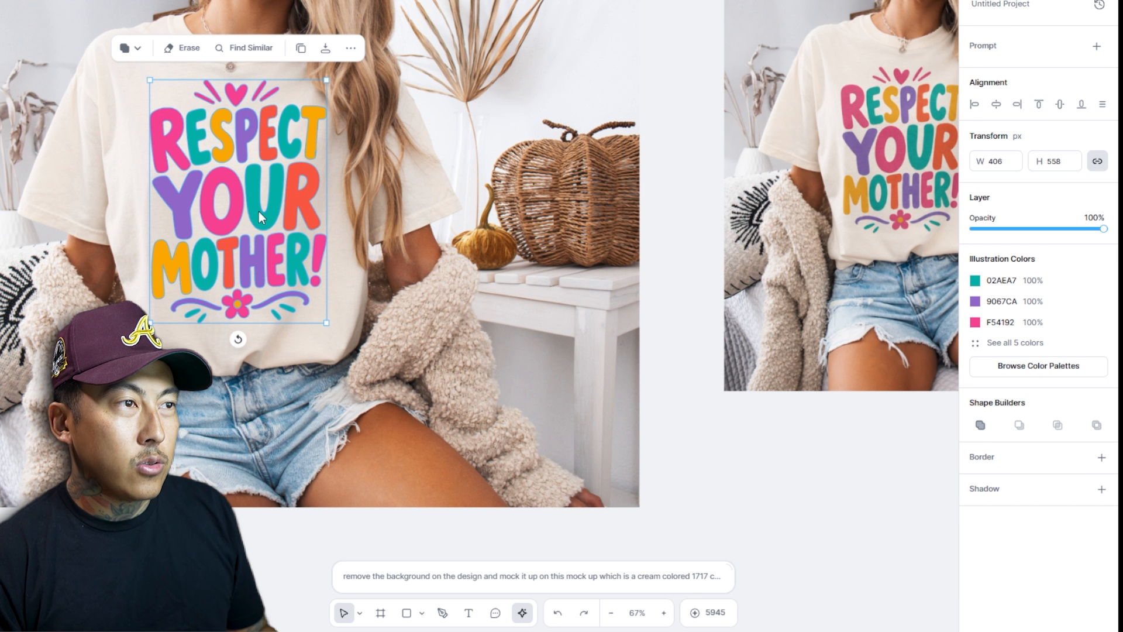
pyautogui.moveTo(259, 216); pyautogui.dragTo(257, 222)
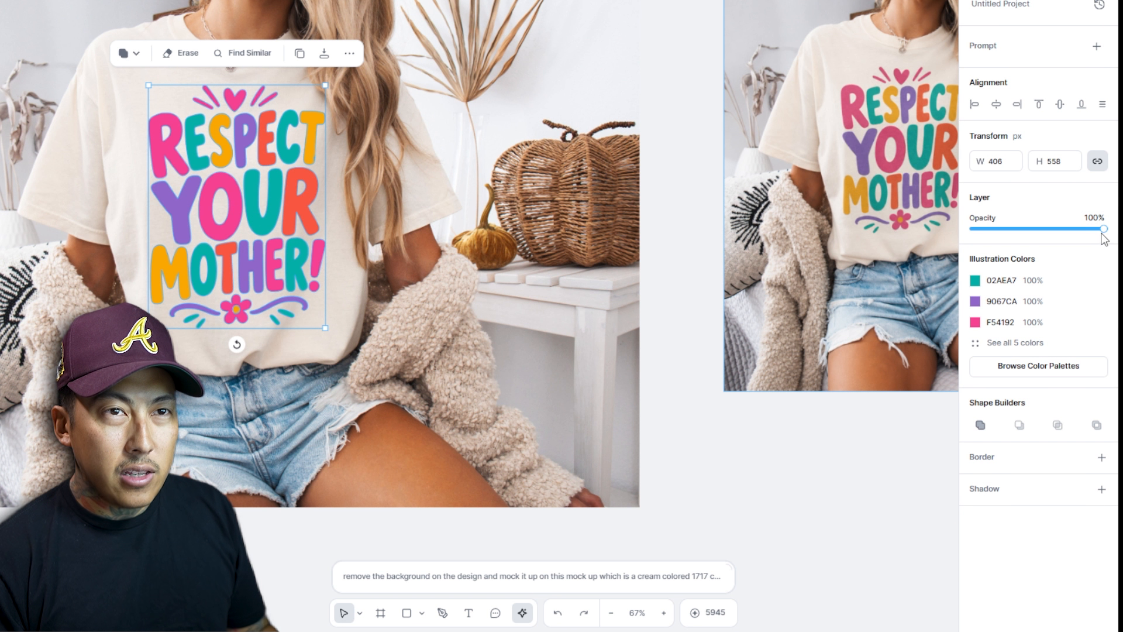
pyautogui.moveTo(1100, 229); pyautogui.dragTo(1090, 229)
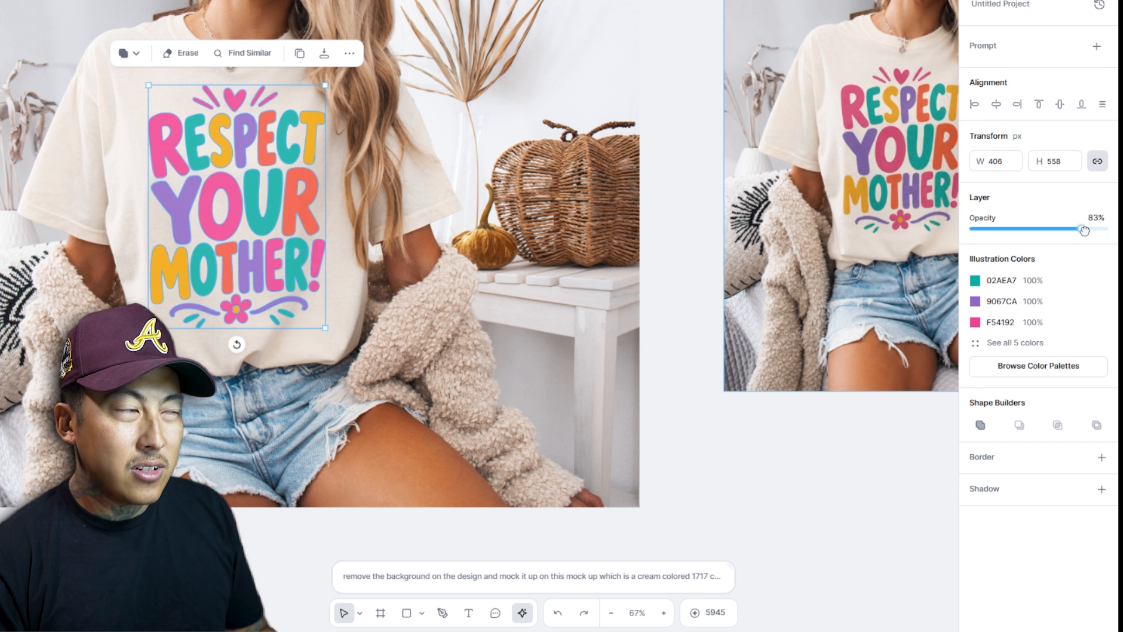
pyautogui.click(786, 540)
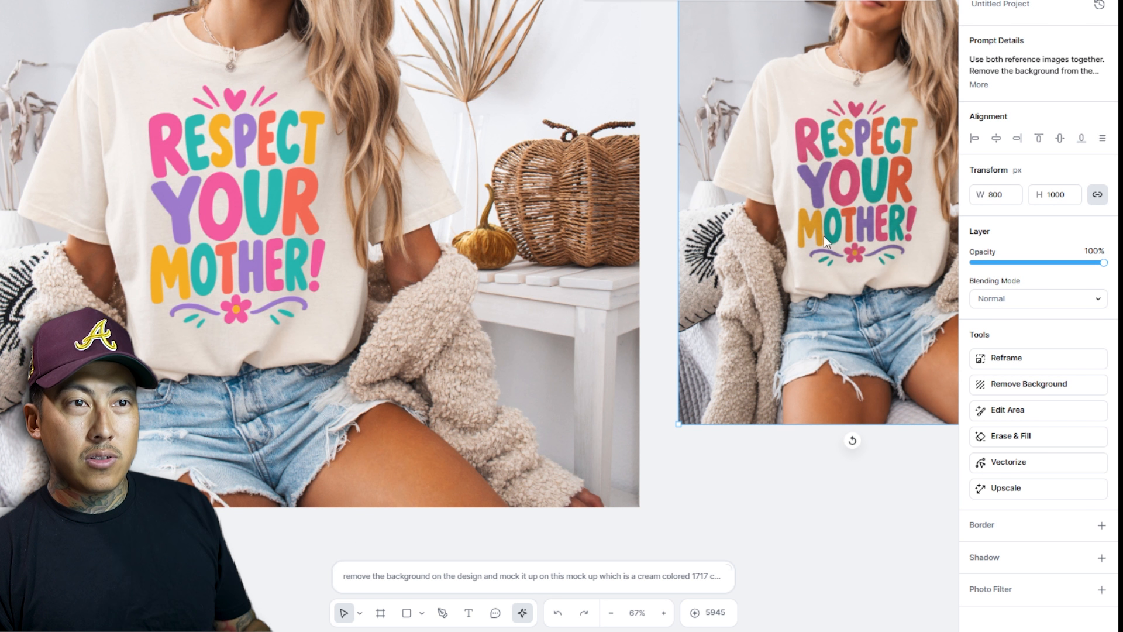
# Step: Move the generated mockup closer to the manually composed T-shirt photo and compare the two
pyautogui.scroll(-2, 781, 199)
pyautogui.moveTo(781, 199); pyautogui.dragTo(618, 211)
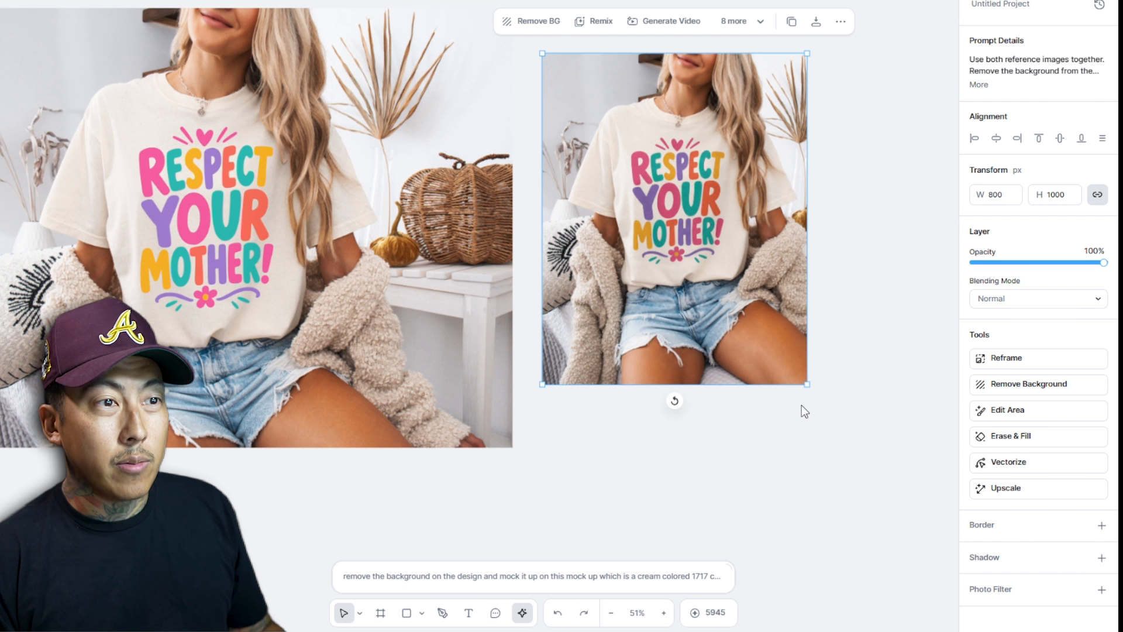
pyautogui.scroll(-3, 598, 304)
pyautogui.scroll(2, 599, 303)
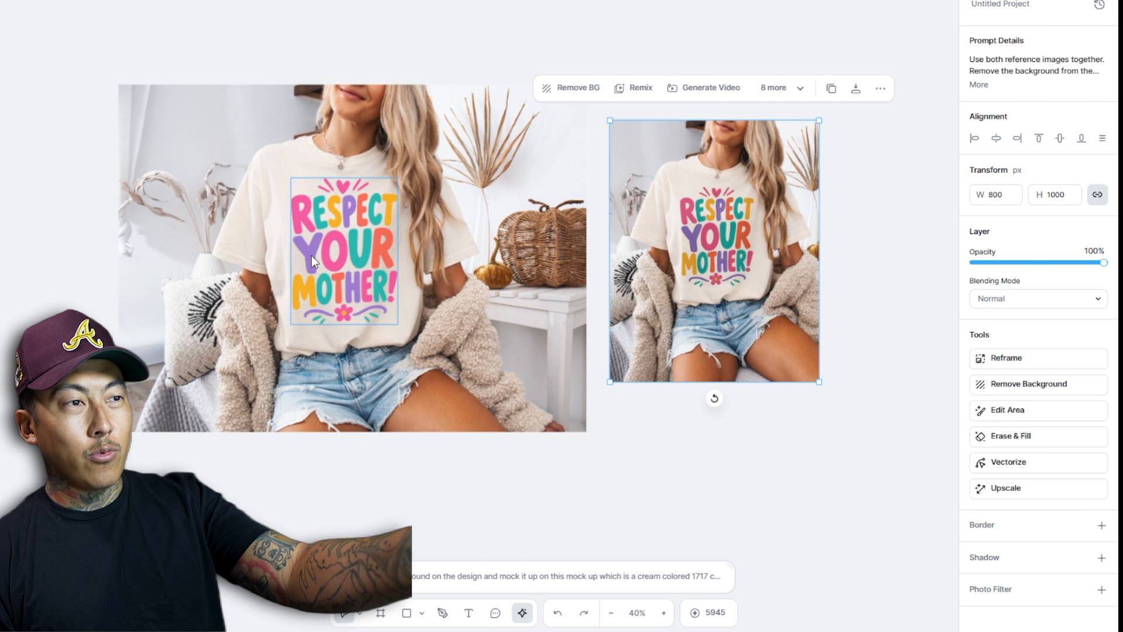
# Step: Move the first generated mockup down and away from the photo, and align the mockup of the standing woman beside it
pyautogui.moveTo(673, 291); pyautogui.dragTo(862, 577)
pyautogui.hscroll(10, 697, 326)
pyautogui.scroll(-6, 696, 325)
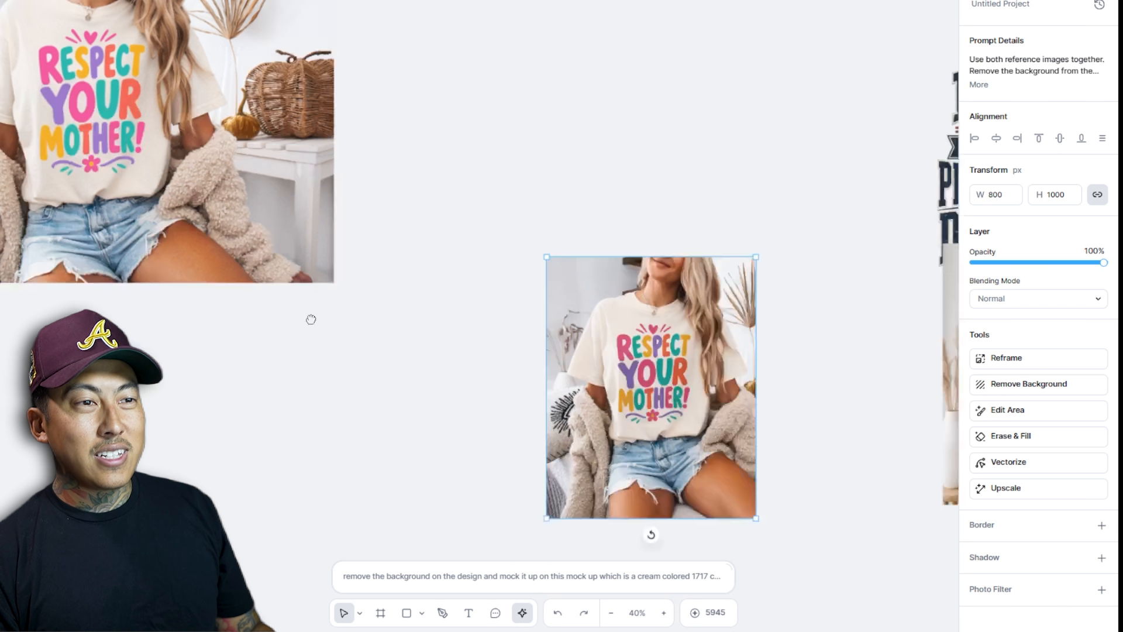
pyautogui.moveTo(729, 183); pyautogui.dragTo(570, 202)
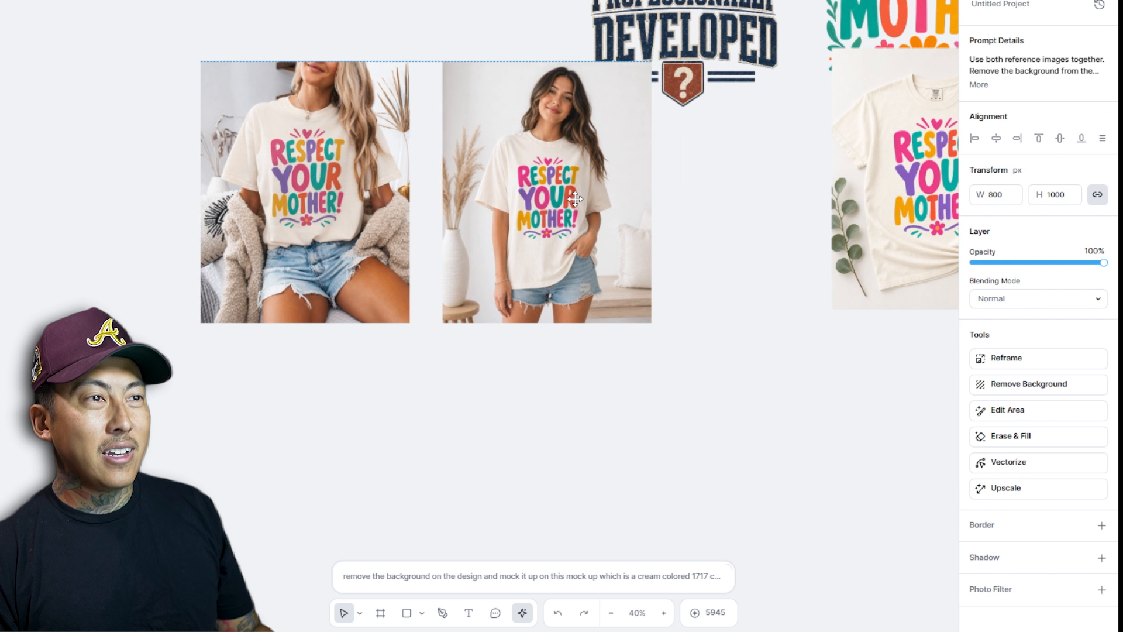
# Step: Move the flat-lay T-shirt mockup over the first mockup, enlarge it to about 1558 × 1947 px and shift it left
pyautogui.moveTo(895, 193); pyautogui.dragTo(119, 306)
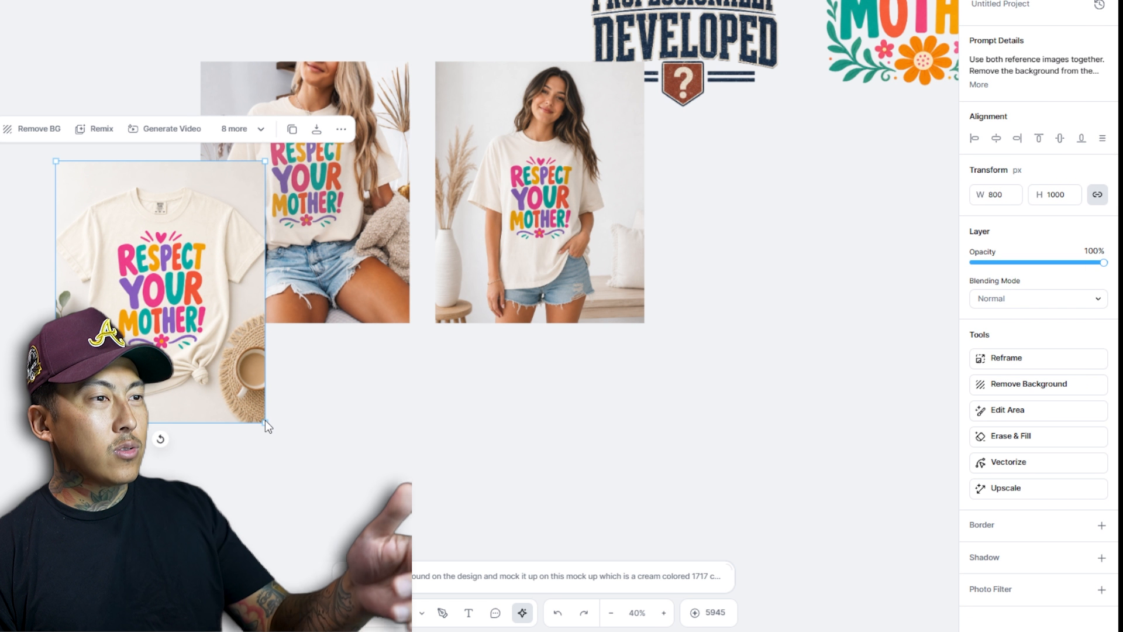
pyautogui.moveTo(258, 413); pyautogui.dragTo(493, 598)
pyautogui.moveTo(327, 450); pyautogui.dragTo(332, 371)
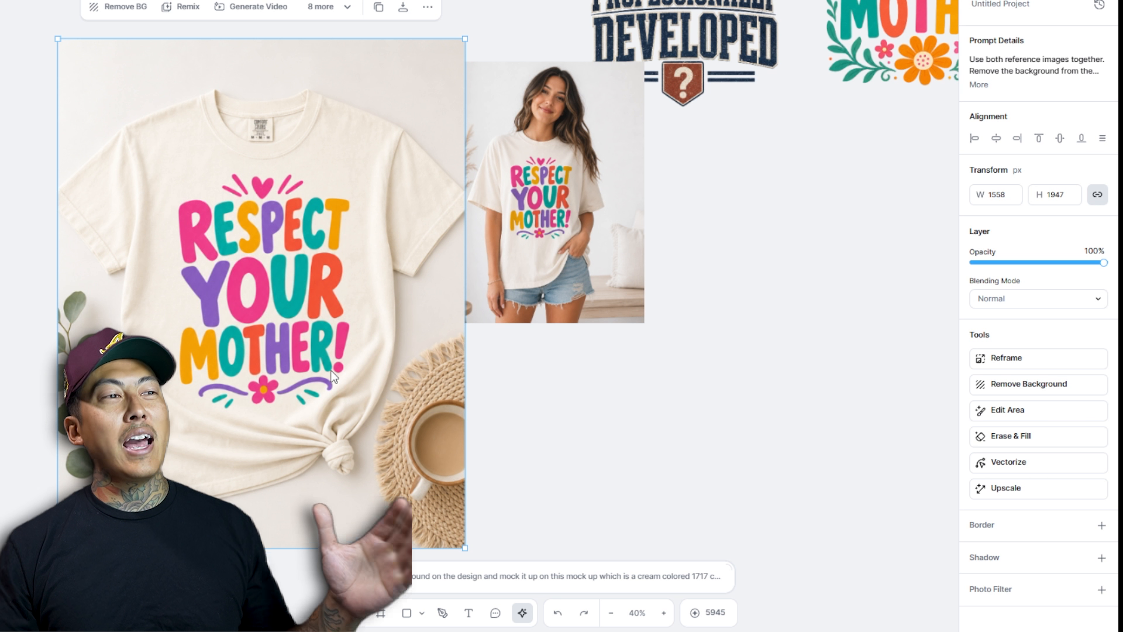
pyautogui.moveTo(332, 376); pyautogui.dragTo(403, 331)
pyautogui.moveTo(361, 110); pyautogui.dragTo(448, 118)
pyautogui.moveTo(596, 303); pyautogui.dragTo(560, 299)
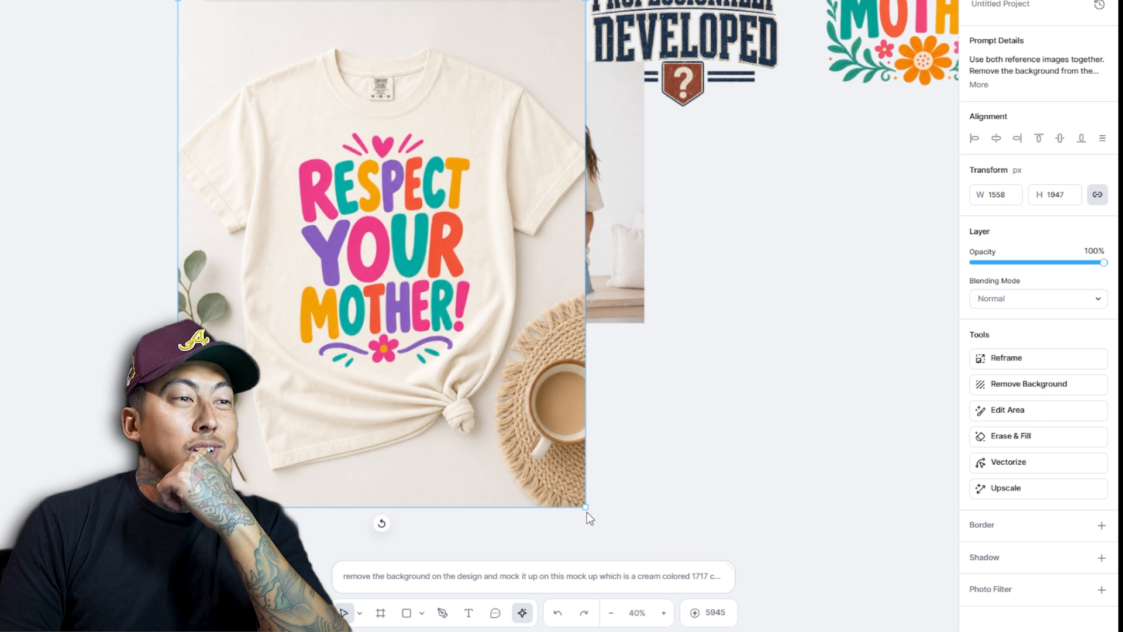
pyautogui.moveTo(538, 363); pyautogui.dragTo(388, 348)
# Step: Enlarge the standing woman's mockup to about 1251 × 1564 px and arrange it side by side with the flat-lay mockup
pyautogui.moveTo(599, 227); pyautogui.dragTo(637, 248)
pyautogui.moveTo(686, 350); pyautogui.dragTo(801, 495)
pyautogui.moveTo(781, 420); pyautogui.dragTo(768, 374)
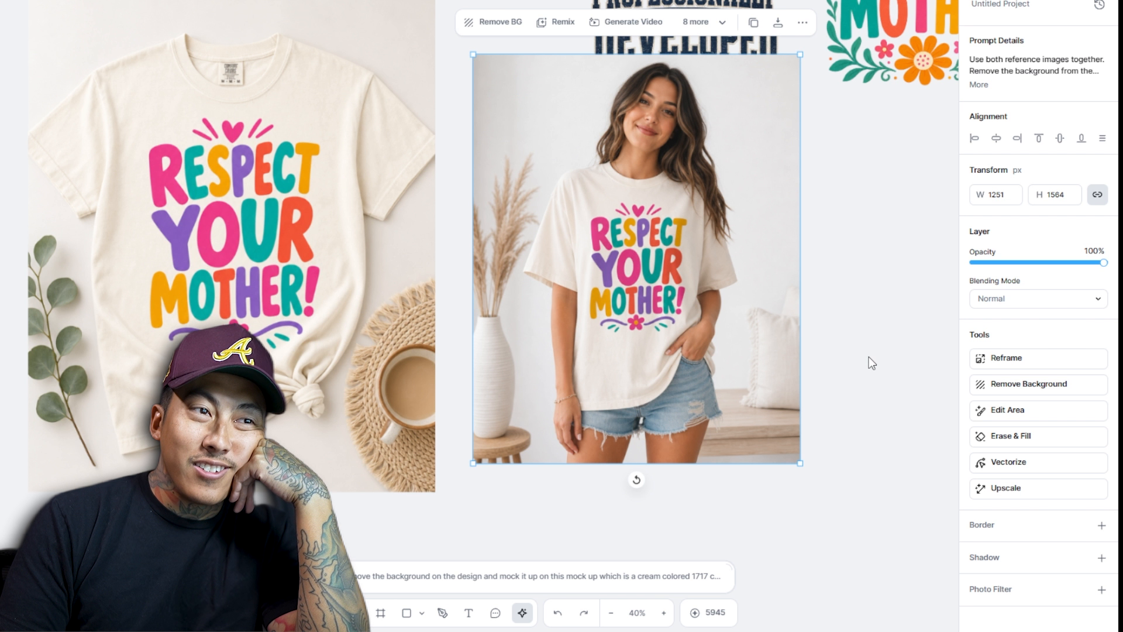
pyautogui.moveTo(312, 251); pyautogui.dragTo(324, 273)
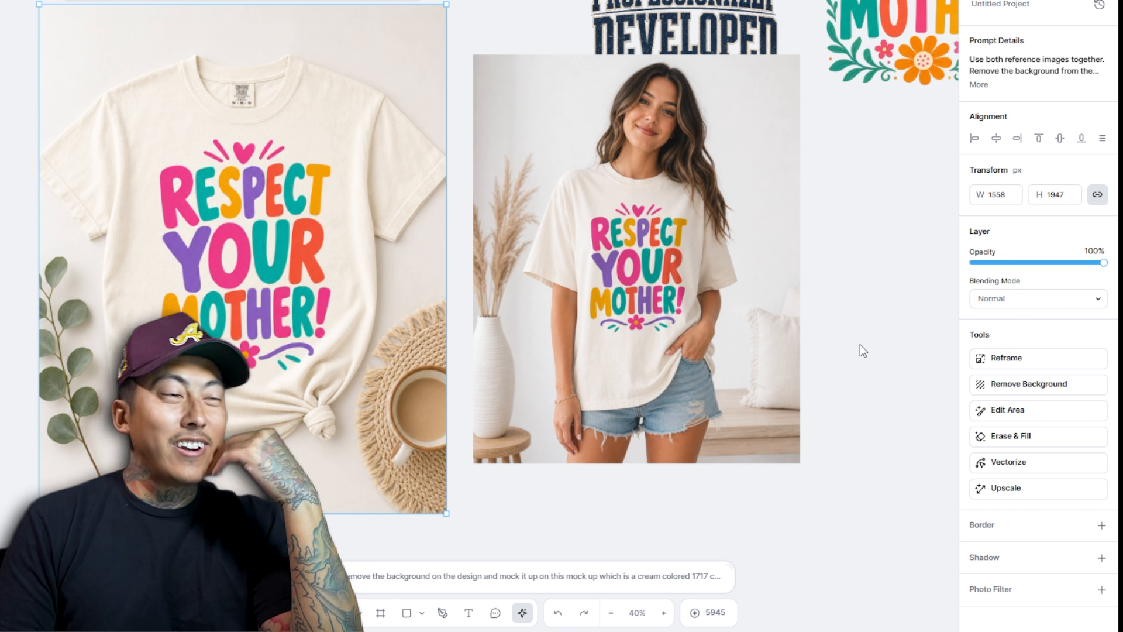
# Step: Enlarge the seated woman's mockup to about 1251 × 1564 px and arrange all three T-shirt mockups in a row, flat-lay last
pyautogui.scroll(-5, 585, 316)
pyautogui.scroll(2, 479, 317)
pyautogui.moveTo(177, 181); pyautogui.dragTo(178, 197)
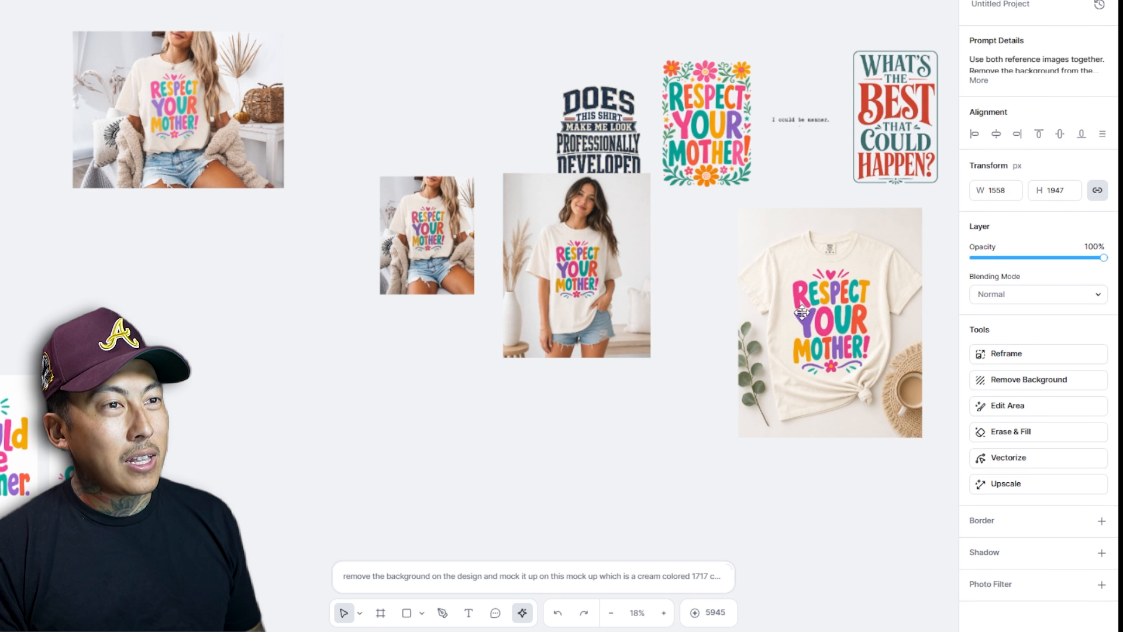
pyautogui.moveTo(826, 351); pyautogui.dragTo(813, 349)
pyautogui.click(458, 258)
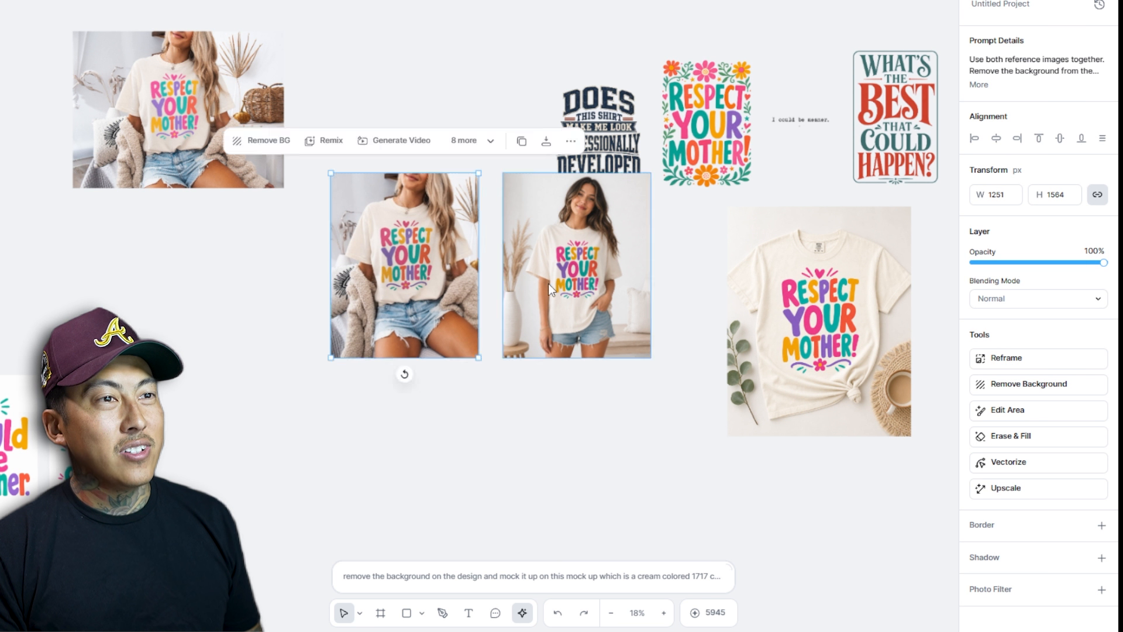
pyautogui.moveTo(828, 310); pyautogui.dragTo(766, 262)
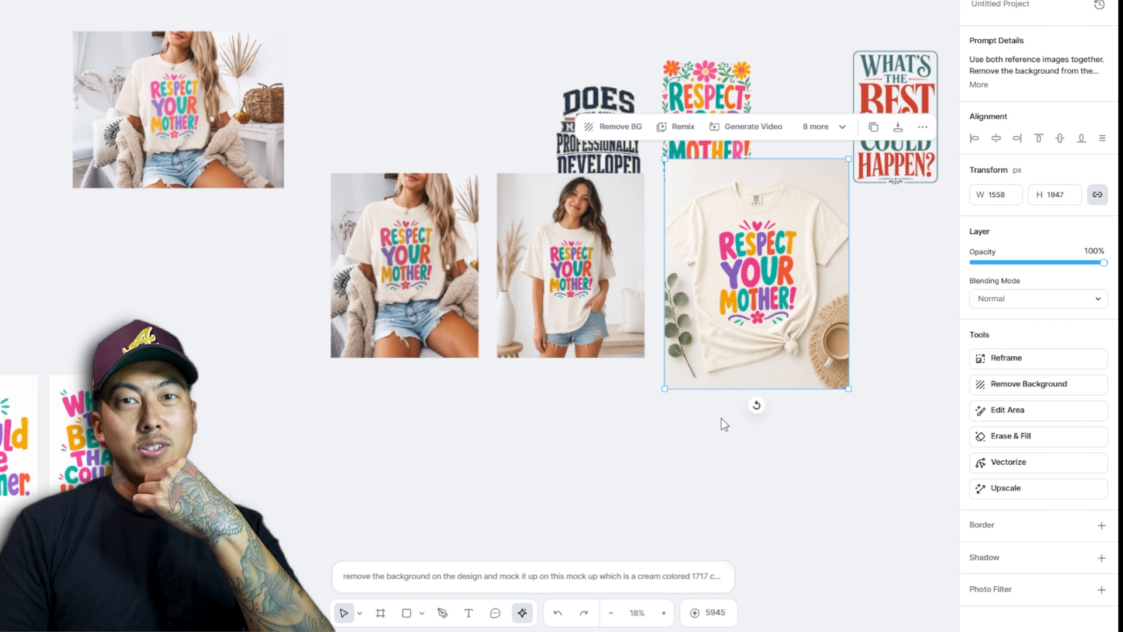
# Step: Using the standing woman's mockup and the size chart as references, generate two options of a nicer size chart layout with a luxury branded feel
pyautogui.click(604, 416)
pyautogui.scroll(-2, 701, 483)
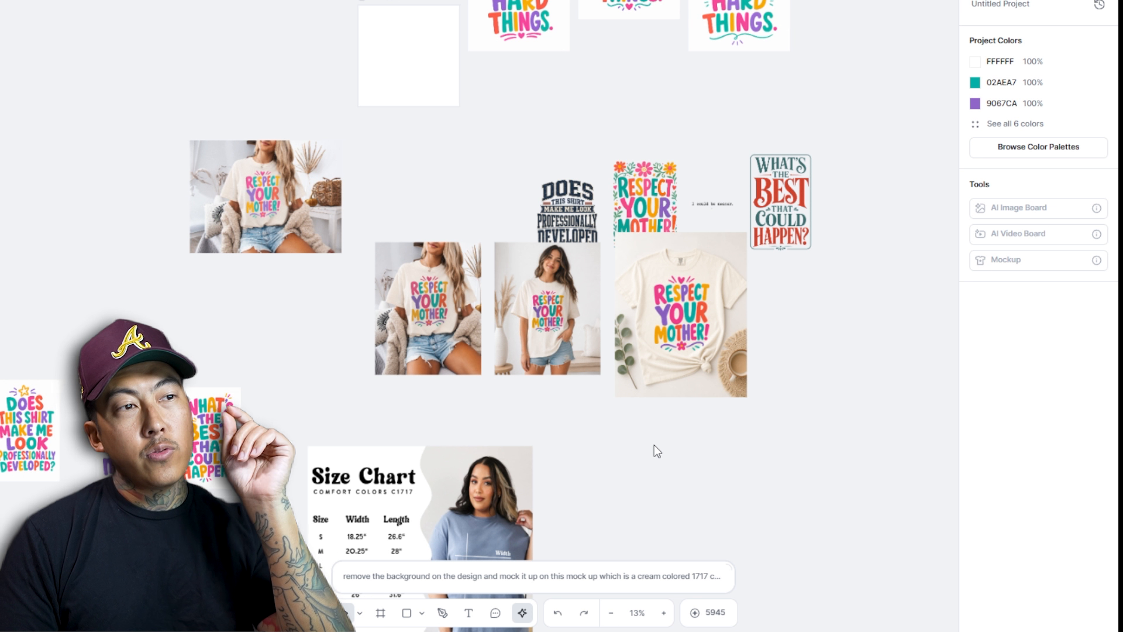
pyautogui.scroll(-5, 456, 318)
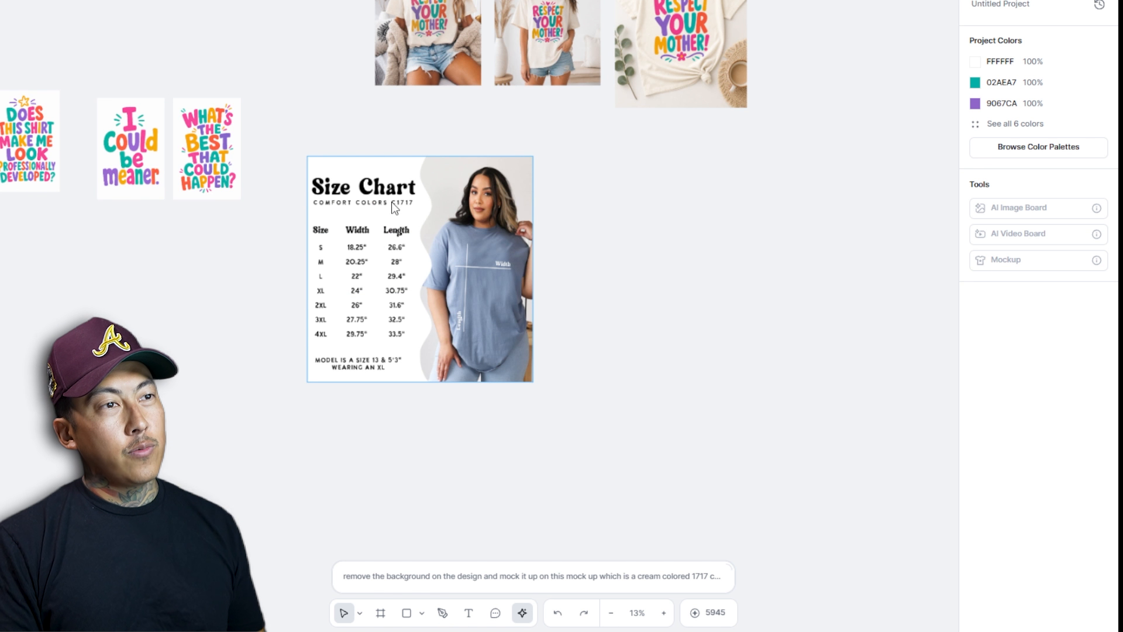
pyautogui.scroll(2, 410, 193)
pyautogui.click(562, 128)
pyautogui.keyDown('shift'); pyautogui.click(439, 484); pyautogui.keyUp('shift')
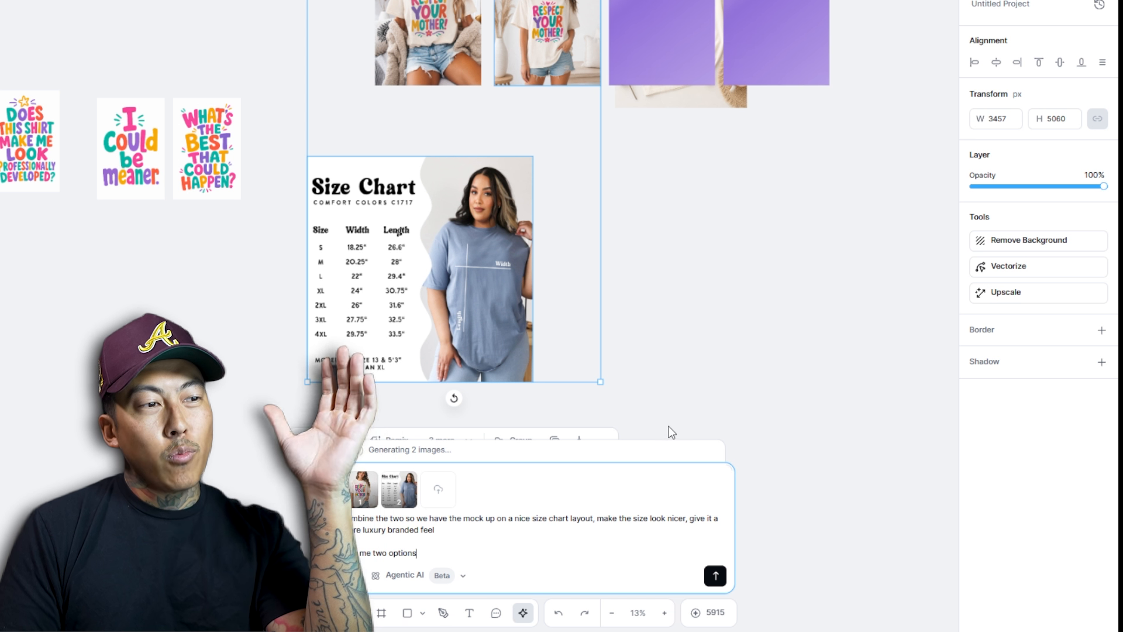
pyautogui.click(719, 349)
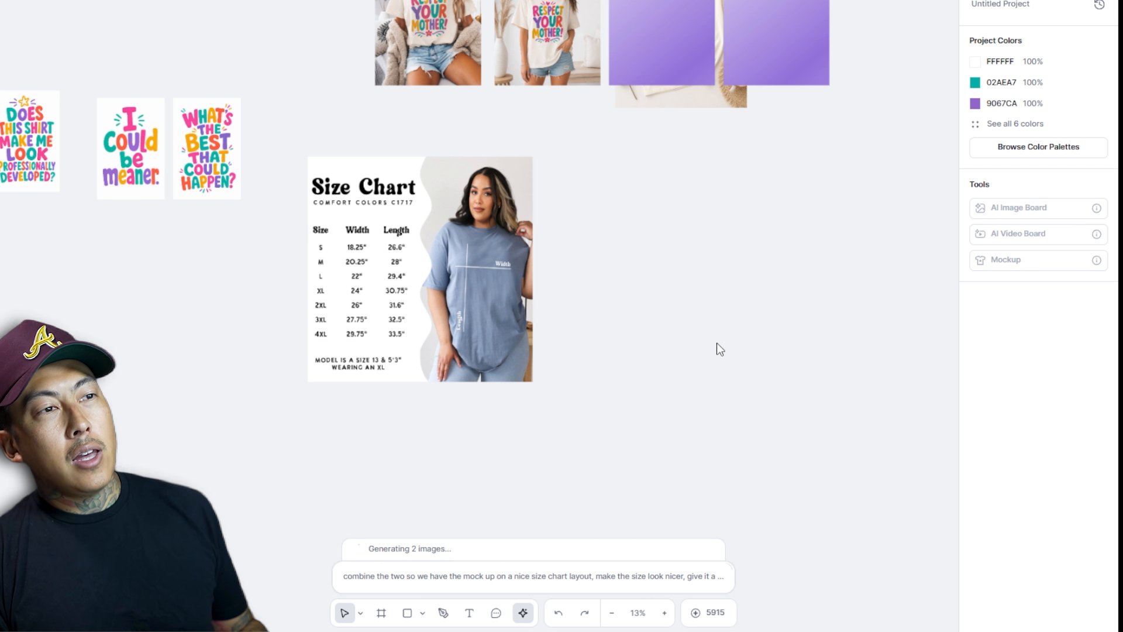
# Step: Move the two generating images below the mockup row, and move the flat-lay mockup up and away from the others
pyautogui.moveTo(717, 344); pyautogui.dragTo(360, 506)
pyautogui.click(299, 188)
pyautogui.keyDown('shift'); pyautogui.click(458, 185); pyautogui.keyUp('shift')
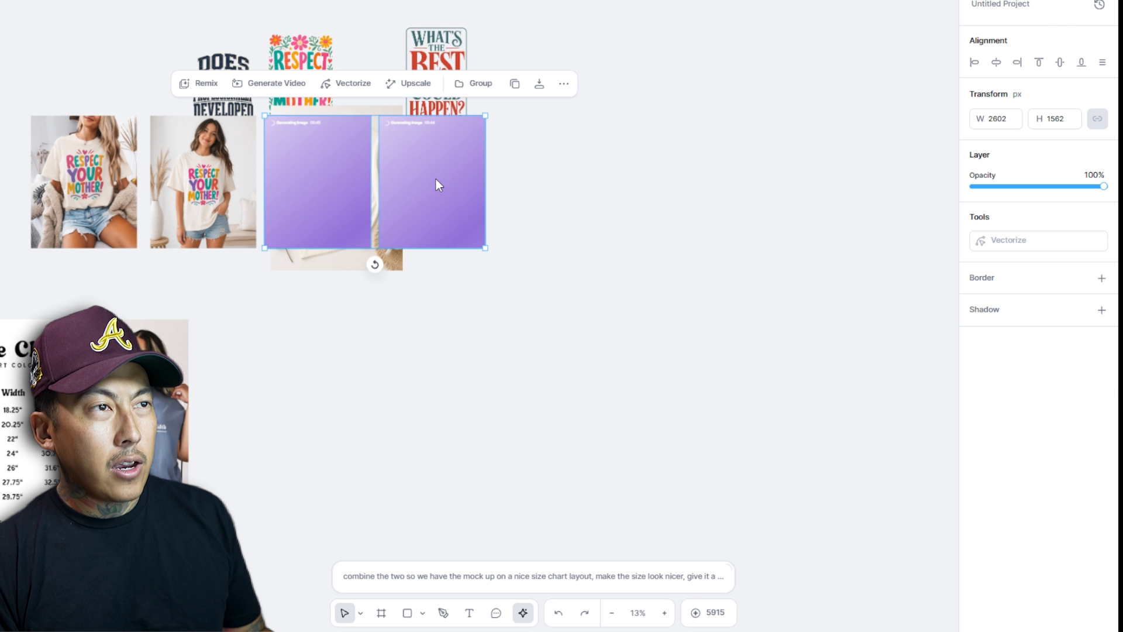
pyautogui.moveTo(435, 179); pyautogui.dragTo(442, 378)
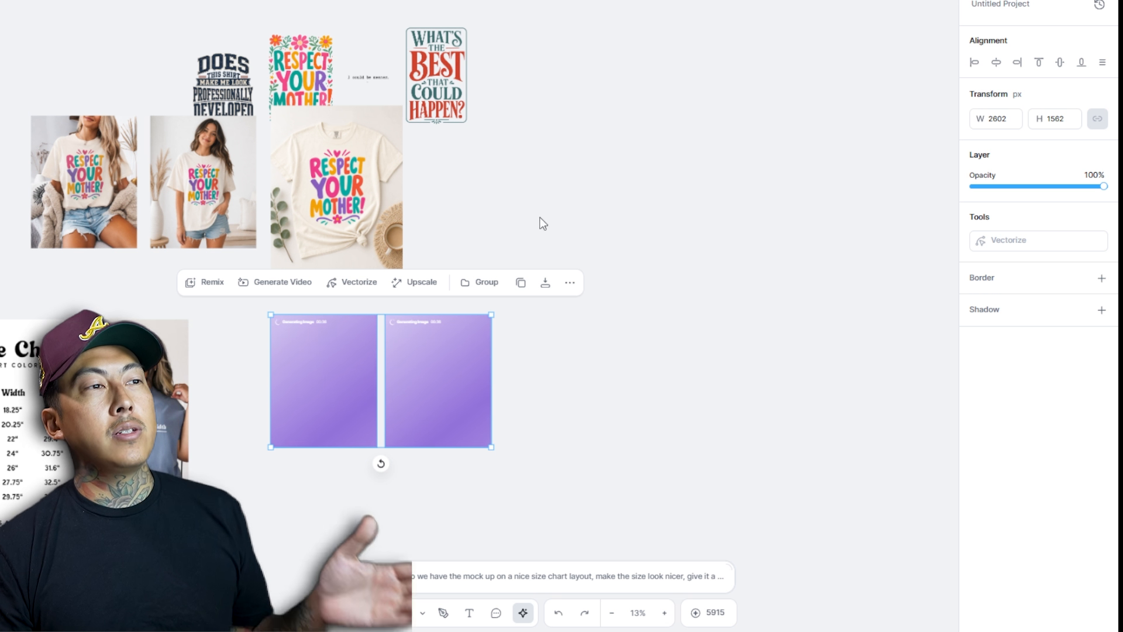
pyautogui.moveTo(311, 185); pyautogui.dragTo(614, 90)
pyautogui.click(450, 162)
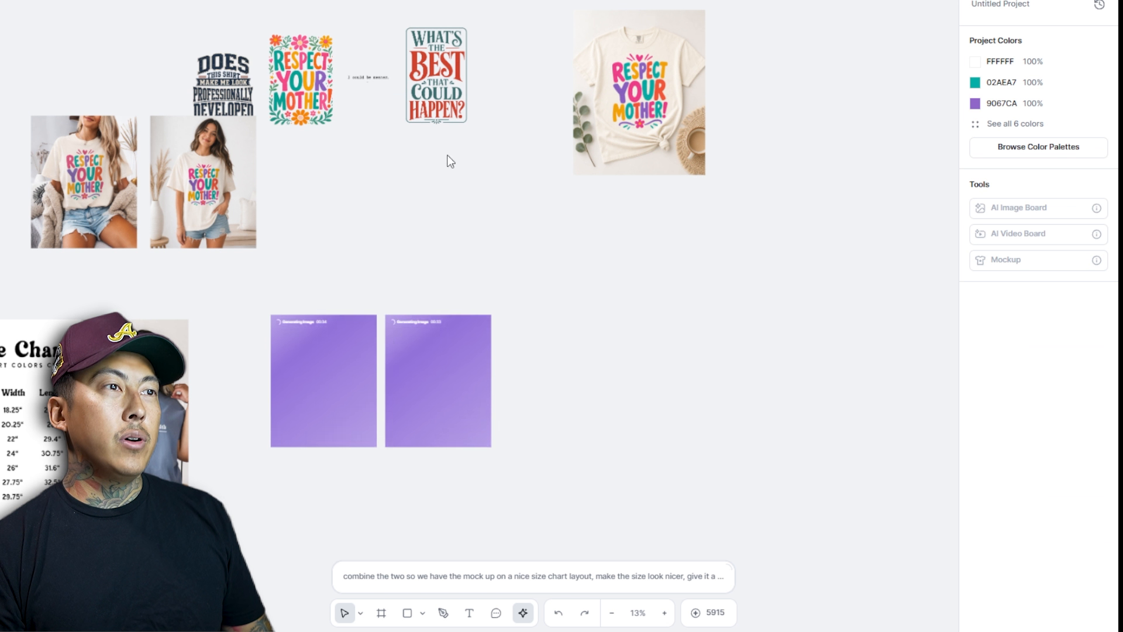
# Step: Rearrange the row of quote designs so that the "Does This Shirt Make Me Look Professionally Developed?" design clears the standing woman's mockup
pyautogui.moveTo(489, 50); pyautogui.dragTo(142, 94)
pyautogui.moveTo(234, 88); pyautogui.dragTo(196, 27)
pyautogui.click(117, 43)
pyautogui.scroll(5, 117, 42)
pyautogui.moveTo(366, 86); pyautogui.dragTo(301, 392)
pyautogui.moveTo(286, 218); pyautogui.dragTo(321, 68)
pyautogui.moveTo(807, 364); pyautogui.dragTo(799, 347)
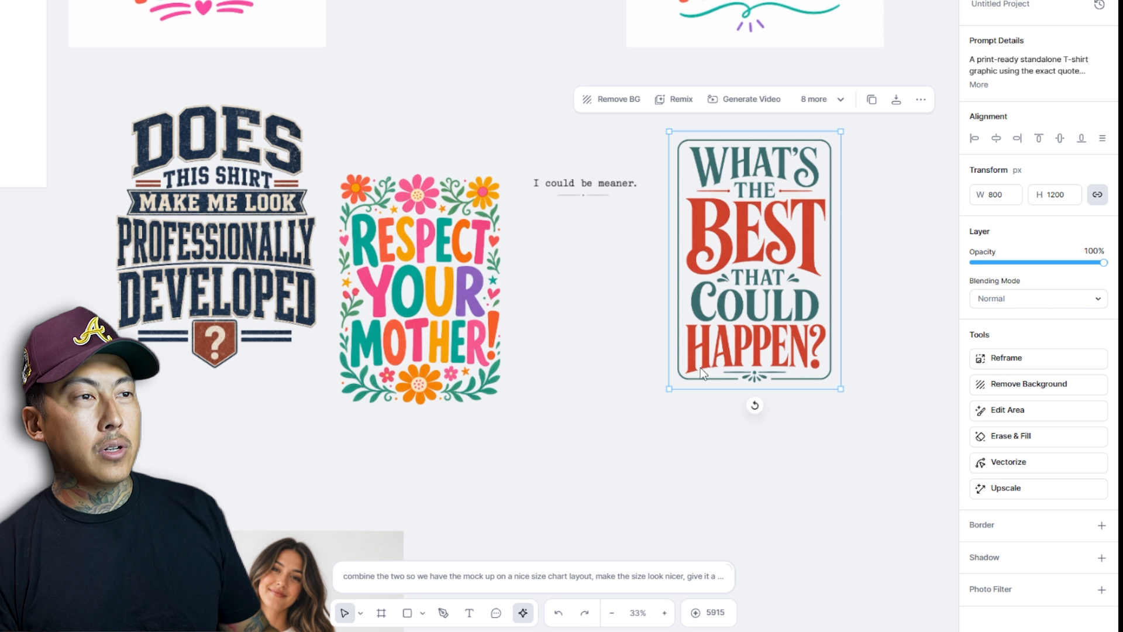
# Step: Place the first new size chart beside the standing woman's mockup and stack the second one directly beneath it
pyautogui.click(434, 324)
pyautogui.scroll(-6, 444, 375)
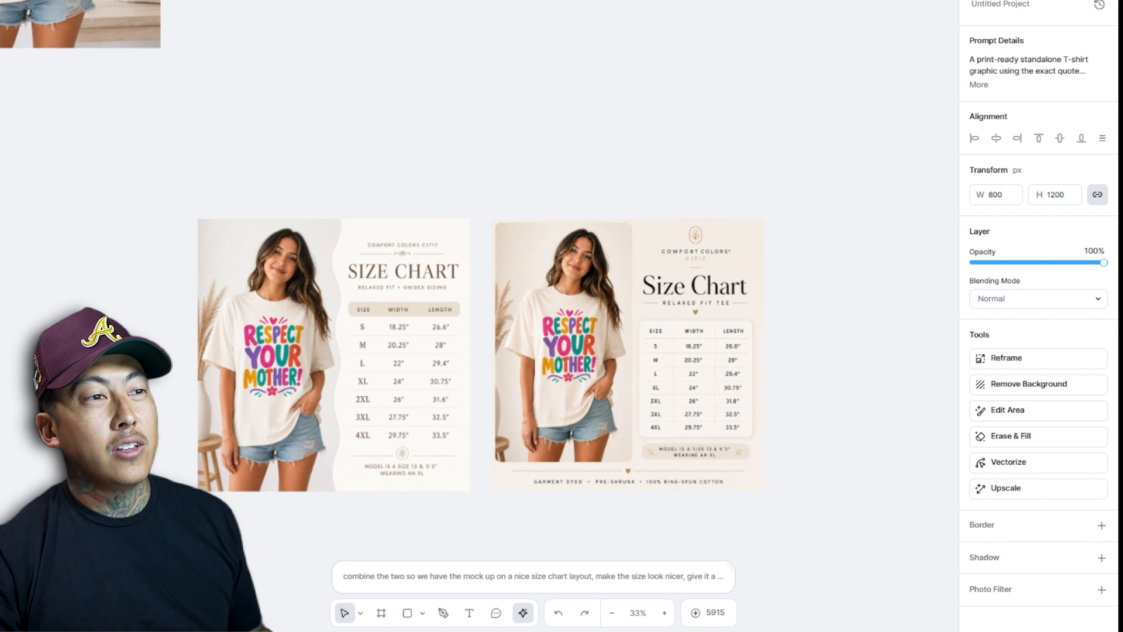
pyautogui.scroll(-5, 433, 373)
pyautogui.moveTo(424, 377); pyautogui.dragTo(448, 208)
pyautogui.moveTo(573, 356); pyautogui.dragTo(442, 333)
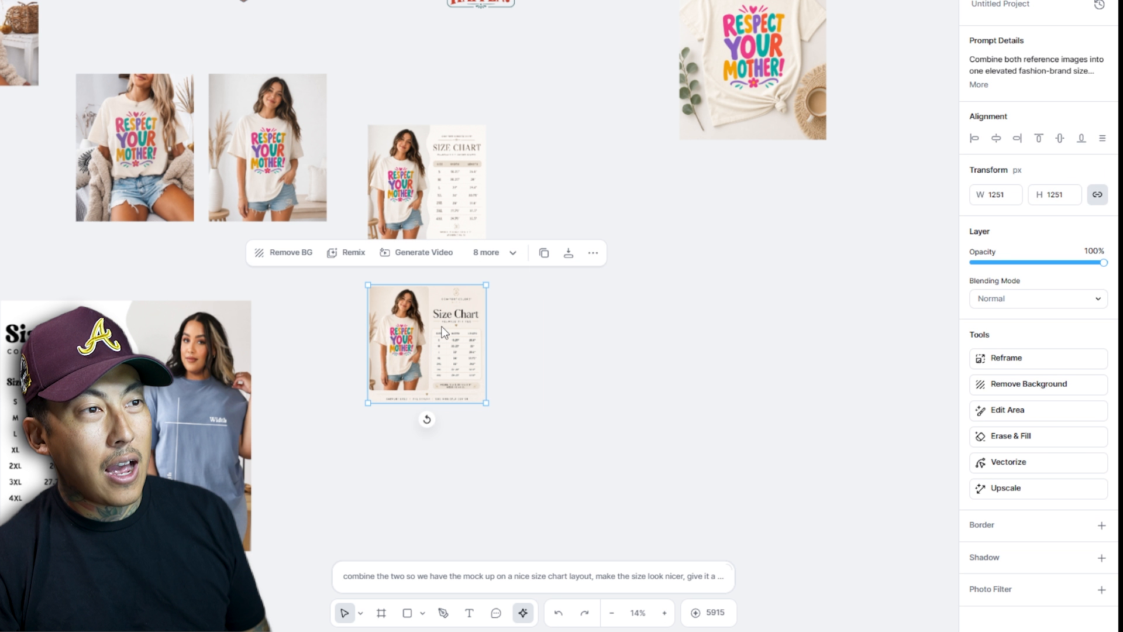
# Step: With the second size chart as reference, write a prompt requesting a happiness guarantee, a product benefit and a social proof image without the chart
pyautogui.click(424, 173)
pyautogui.click(431, 380)
pyautogui.click(444, 576)
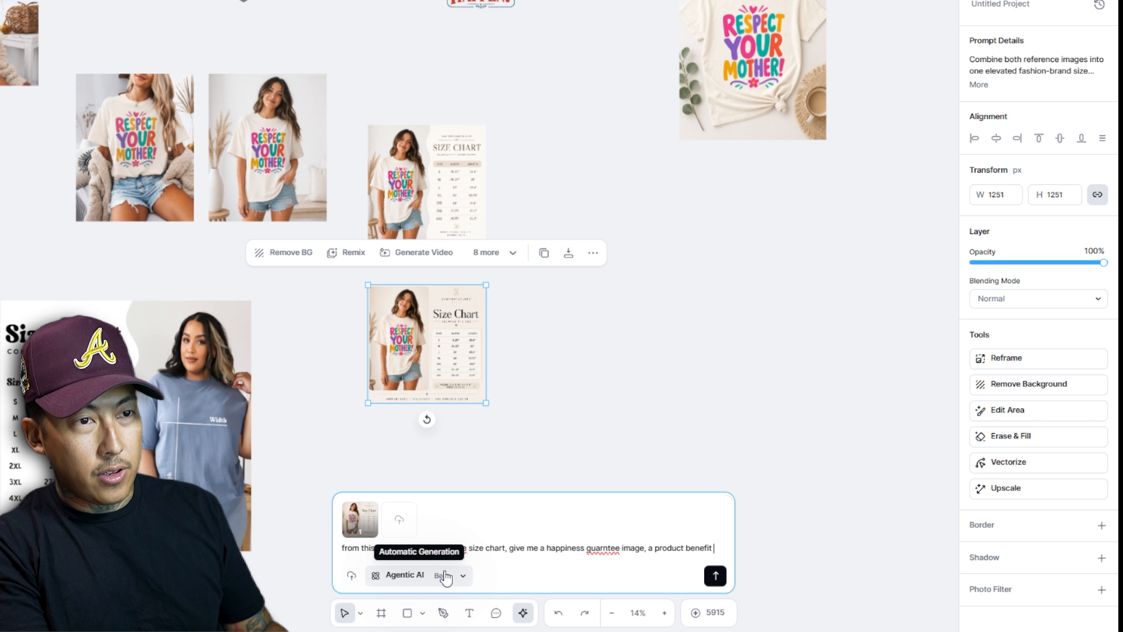
pyautogui.write('image about how nice the shirt is and then a social proof image with reviews')
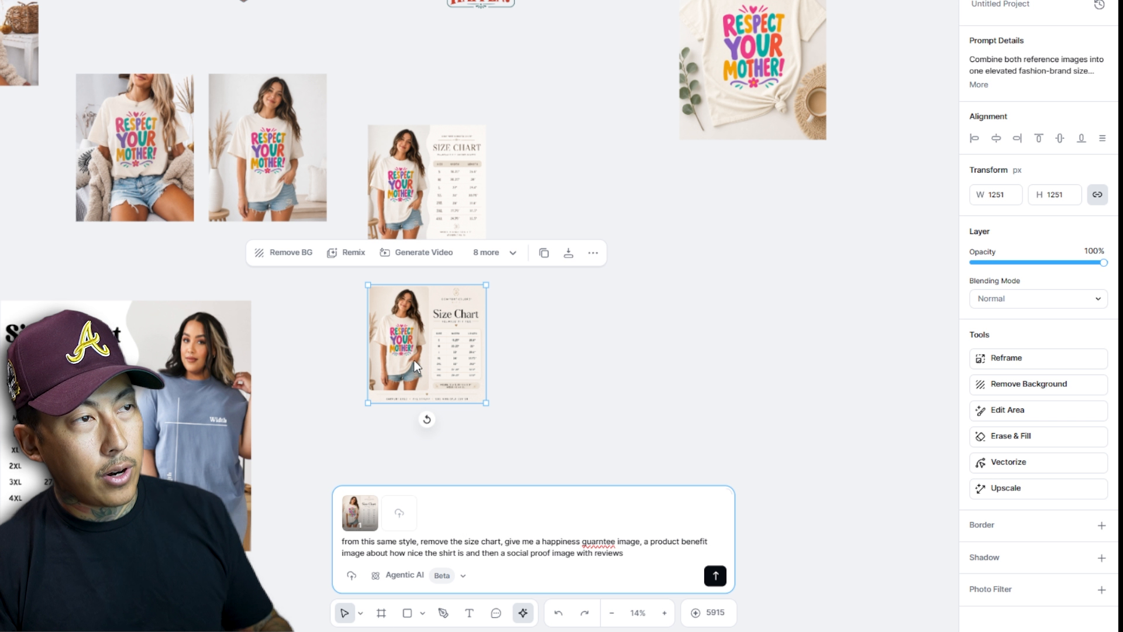
# Step: Use the seated woman's mockup, the second size chart and the flat-lay mockup as references, and generate the images from the prompt
pyautogui.click(160, 167)
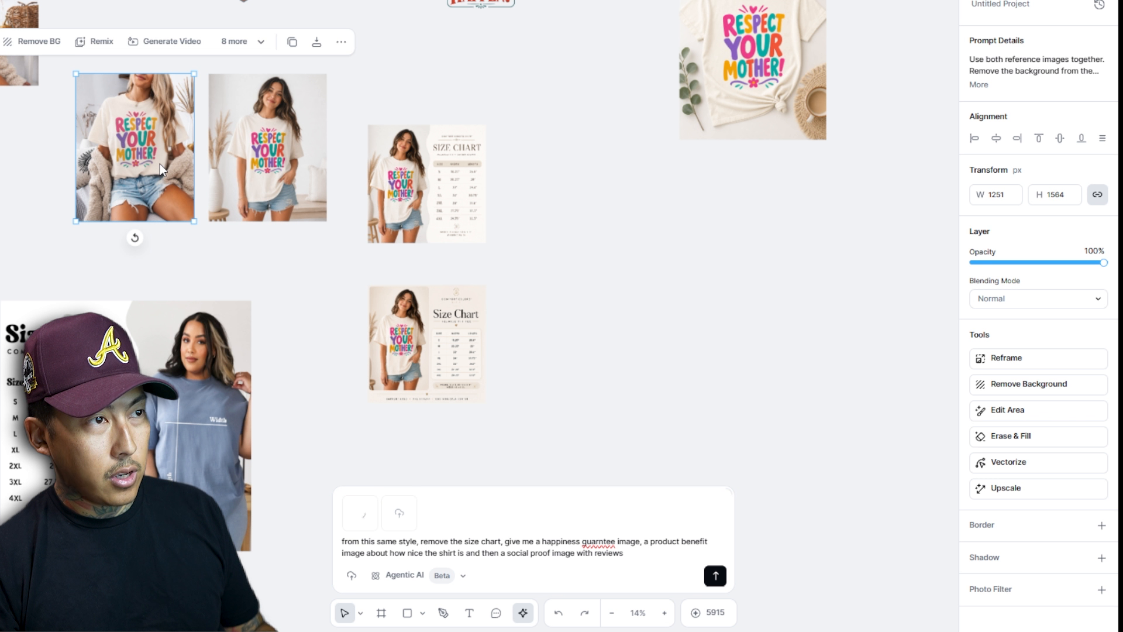
pyautogui.keyDown('shift'); pyautogui.click(421, 328); pyautogui.keyUp('shift')
pyautogui.hscroll(-5, 421, 328)
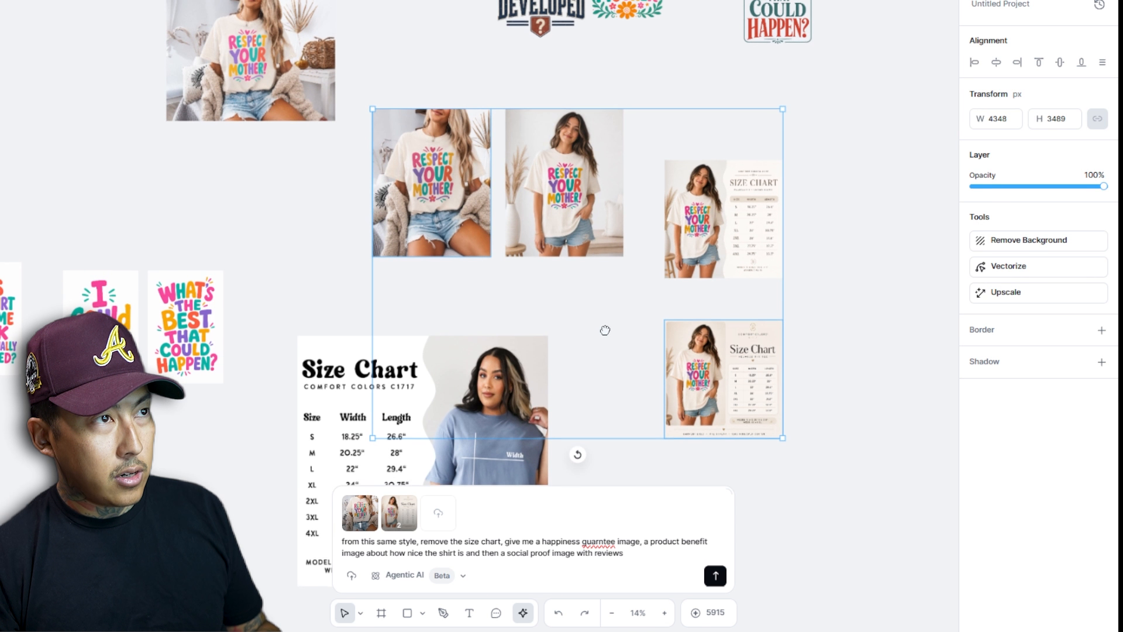
pyautogui.hscroll(5, 496, 148)
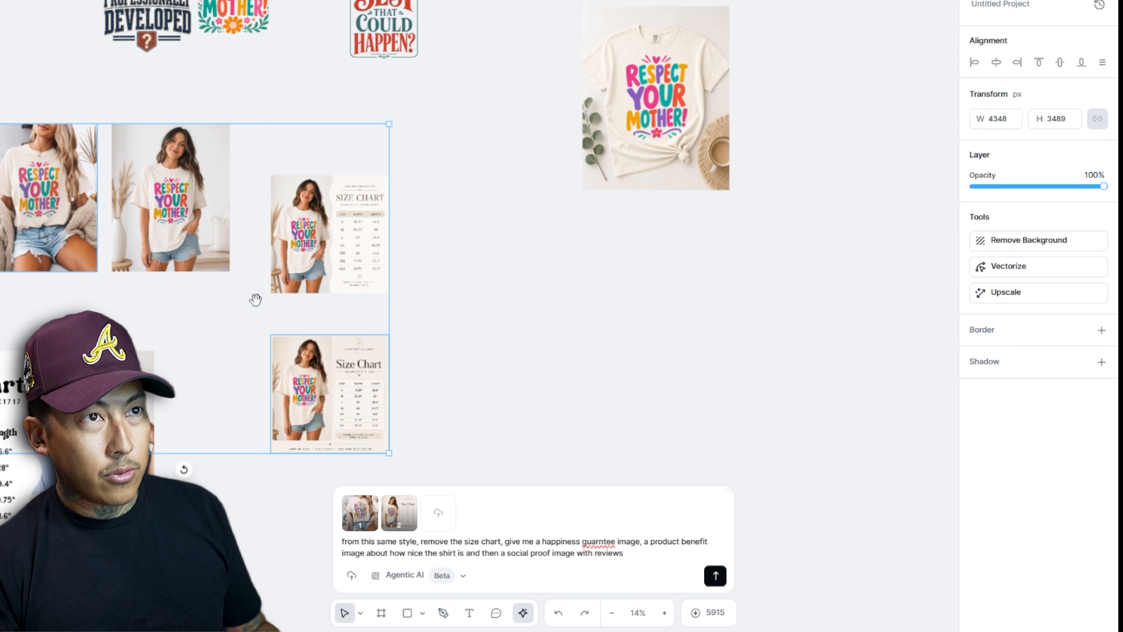
pyautogui.keyDown('shift'); pyautogui.click(723, 58); pyautogui.keyUp('shift')
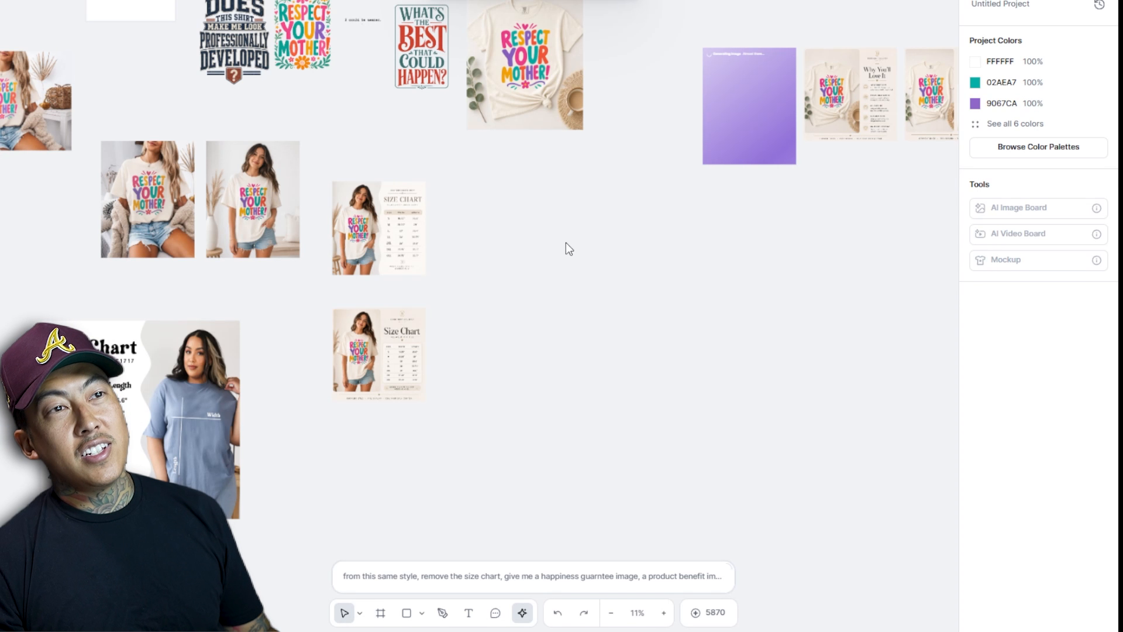
# Step: Move both new size charts and the two worn mockups next to the generated images, and place the flat-lay mockup above the original size chart
pyautogui.moveTo(525, 451); pyautogui.dragTo(746, 224)
pyautogui.moveTo(361, 299); pyautogui.dragTo(135, 194)
pyautogui.moveTo(134, 194); pyautogui.dragTo(517, 223)
pyautogui.moveTo(471, 98); pyautogui.dragTo(143, 209)
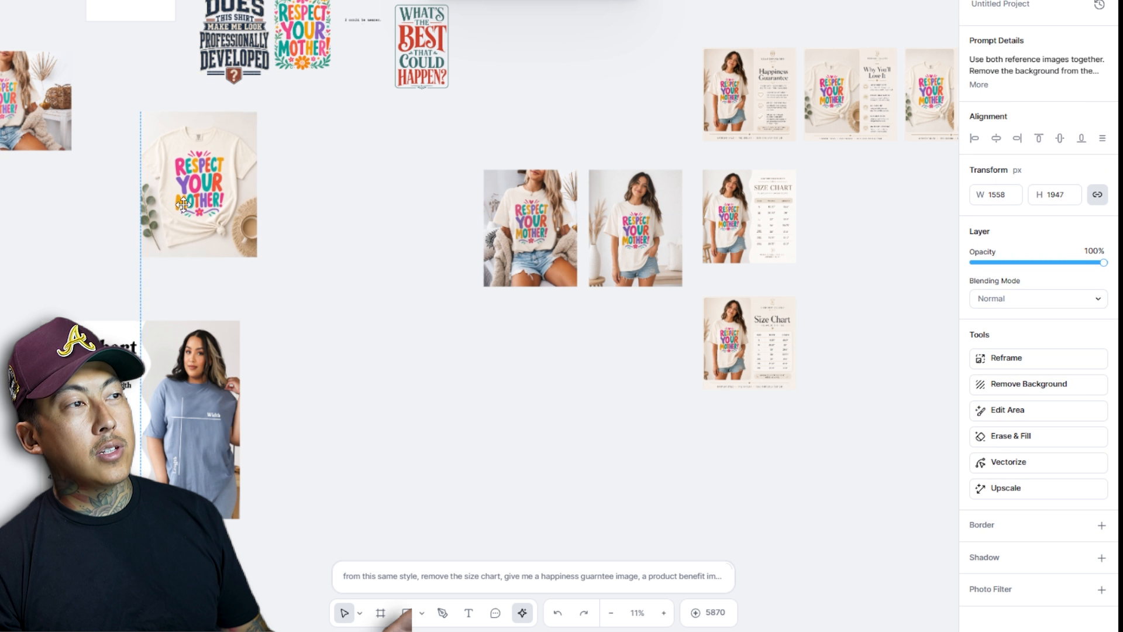
pyautogui.click(502, 454)
# Step: Place the "You Can Do Hard Things." design above the seated woman's mockup and enlarge it to about 1337 × 2006 px
pyautogui.moveTo(381, 283); pyautogui.dragTo(623, 336)
pyautogui.scroll(-3, 432, 304)
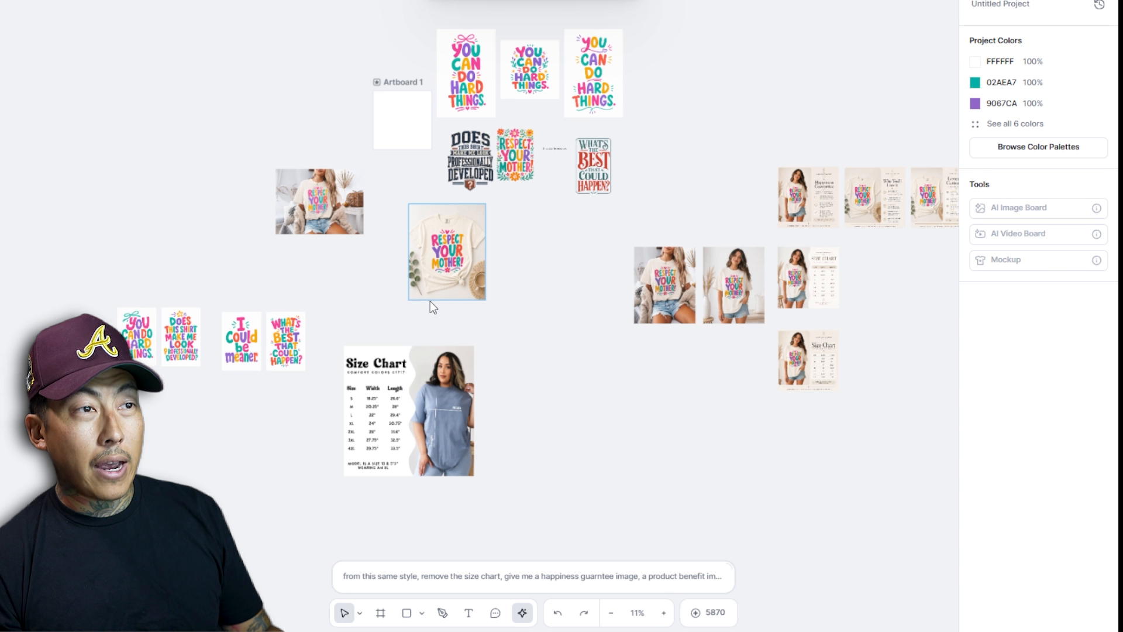
pyautogui.scroll(1, 427, 287)
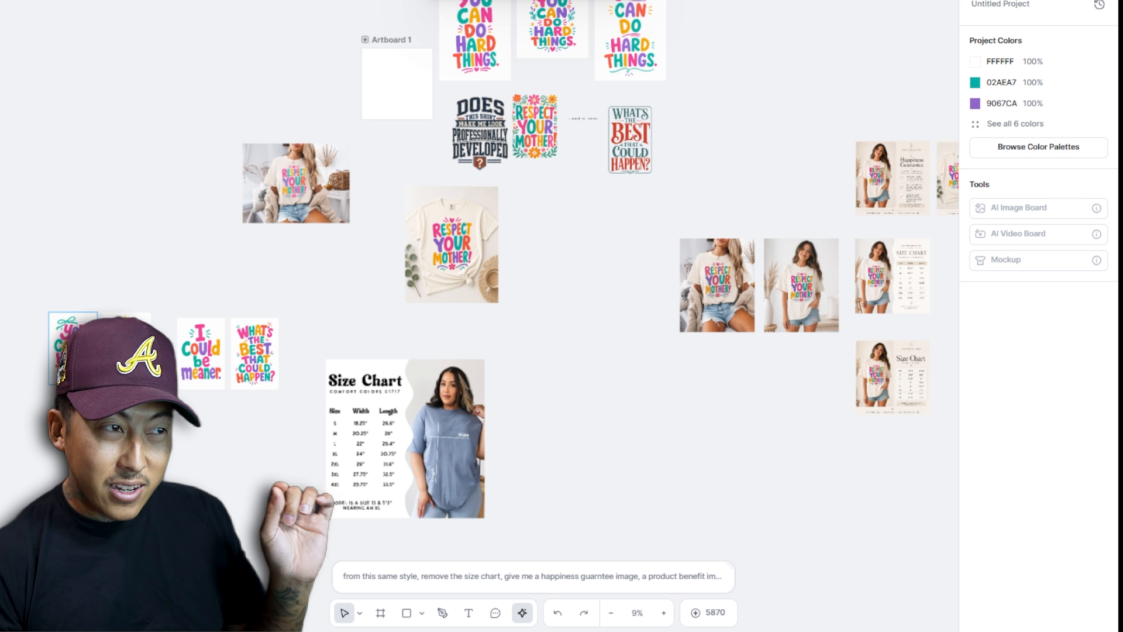
pyautogui.moveTo(72, 348); pyautogui.dragTo(373, 223)
pyautogui.scroll(-3, 620, 255)
pyautogui.scroll(3, 878, 282)
pyautogui.scroll(3, 649, 241)
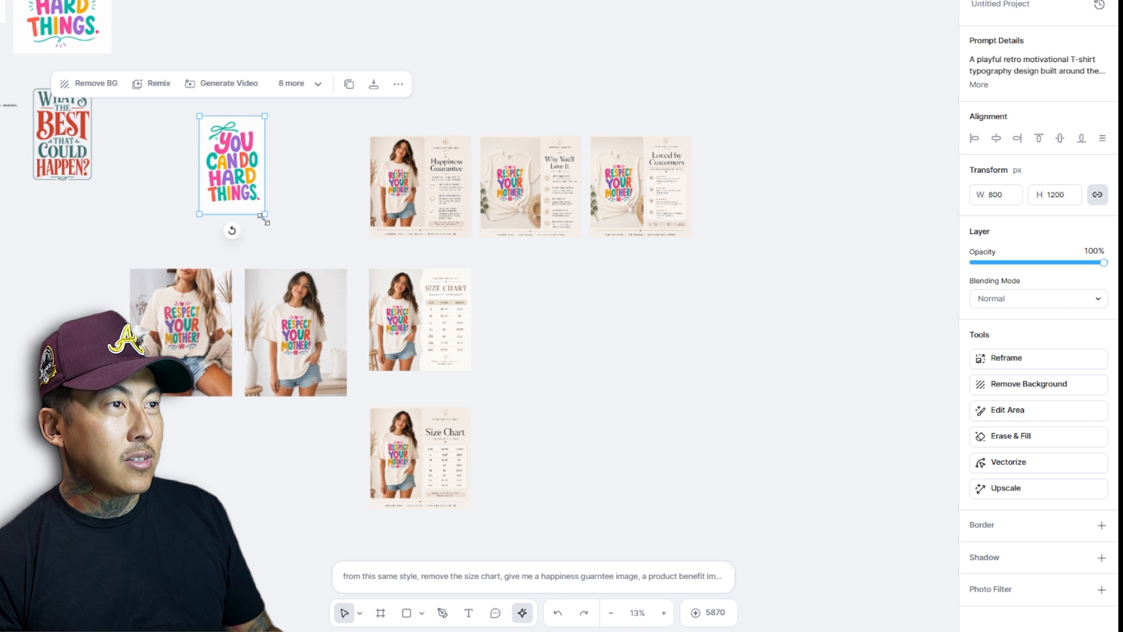
pyautogui.moveTo(244, 194); pyautogui.dragTo(207, 213)
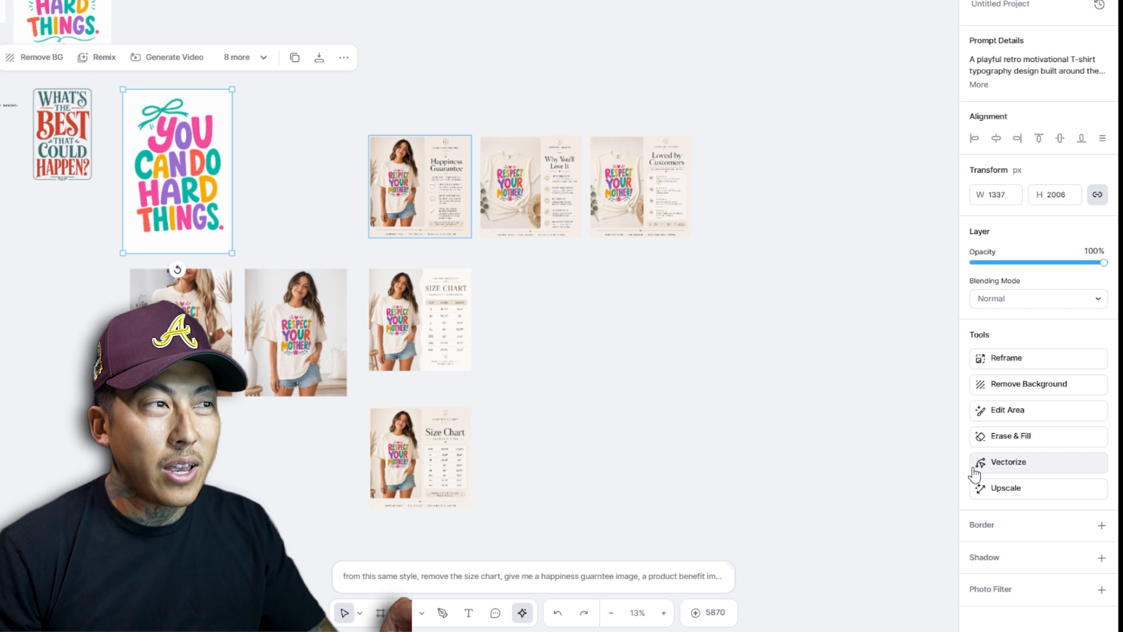
# Step: Pull the "Respect Your Mother!" vector off the manually composed photo and delete the enlarged "You Can Do Hard Things." design
pyautogui.hscroll(-10, 308, 220)
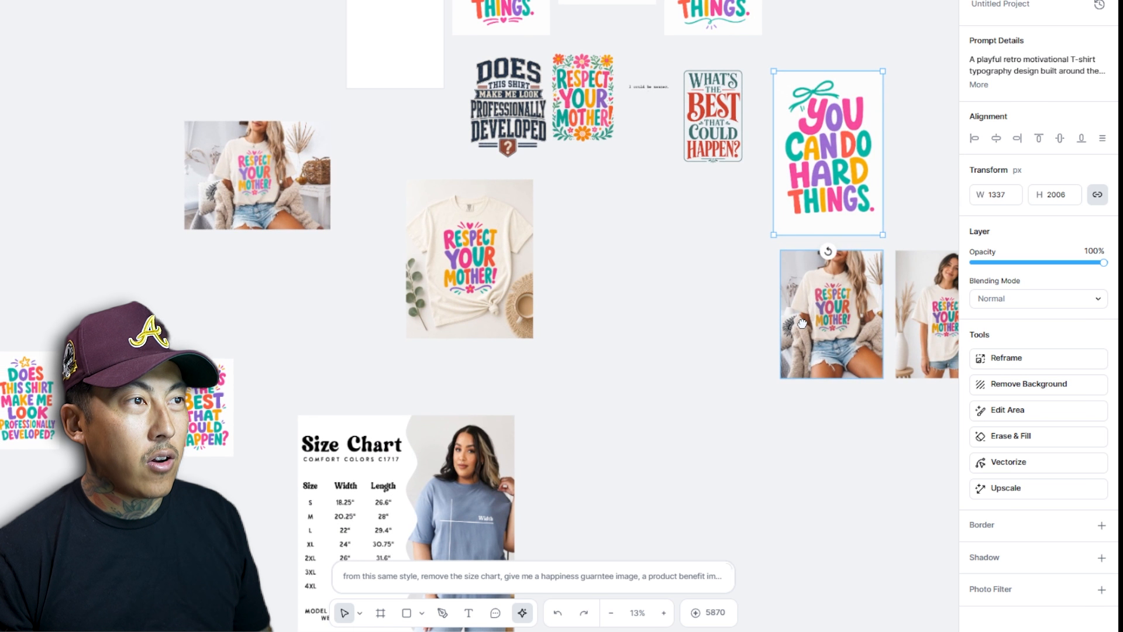
pyautogui.moveTo(262, 170); pyautogui.dragTo(892, 190)
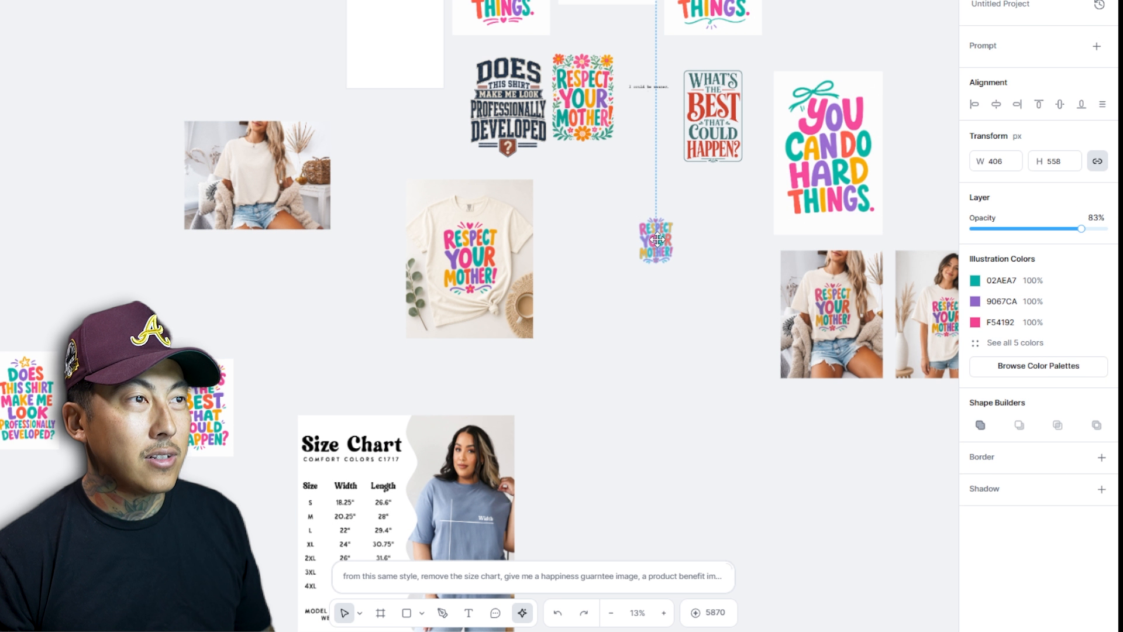
pyautogui.moveTo(657, 240); pyautogui.dragTo(763, 88)
pyautogui.click(871, 125)
pyautogui.press('Delete')
# Step: Place the "Respect Your Mother!" vector above the two worn mockups and enlarge it to about 1544 × 2122 px
pyautogui.click(661, 238)
pyautogui.moveTo(693, 206); pyautogui.dragTo(869, 161)
pyautogui.moveTo(868, 161); pyautogui.dragTo(339, 173)
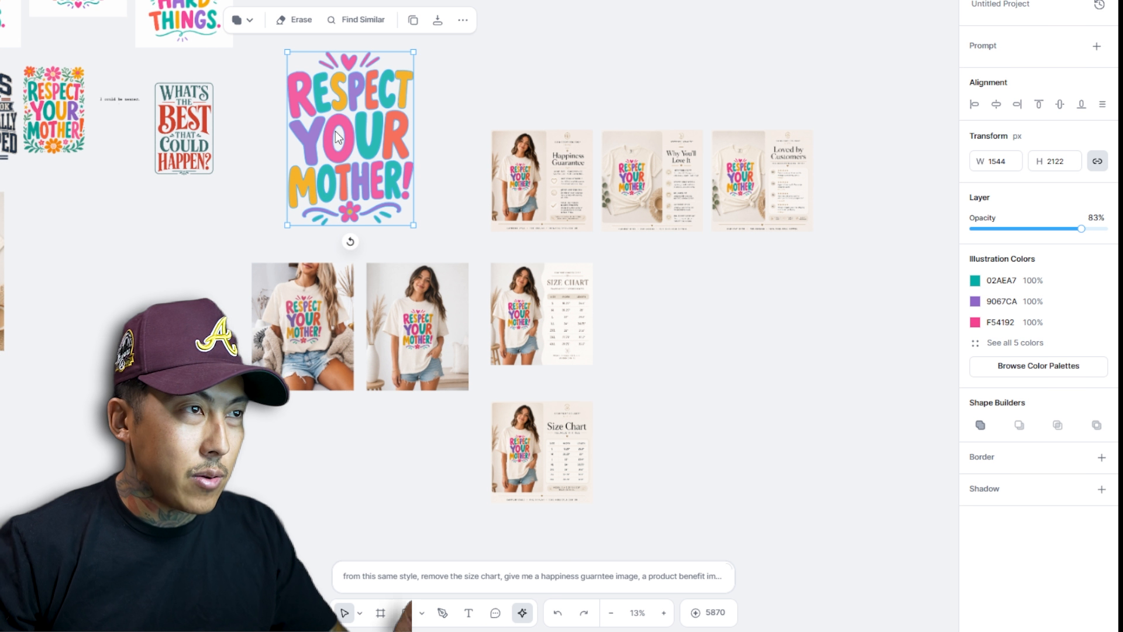
pyautogui.press('Escape')
# Step: Move the flat-lay T-shirt mockup directly beneath the two worn mockups
pyautogui.scroll(3, 286, 346)
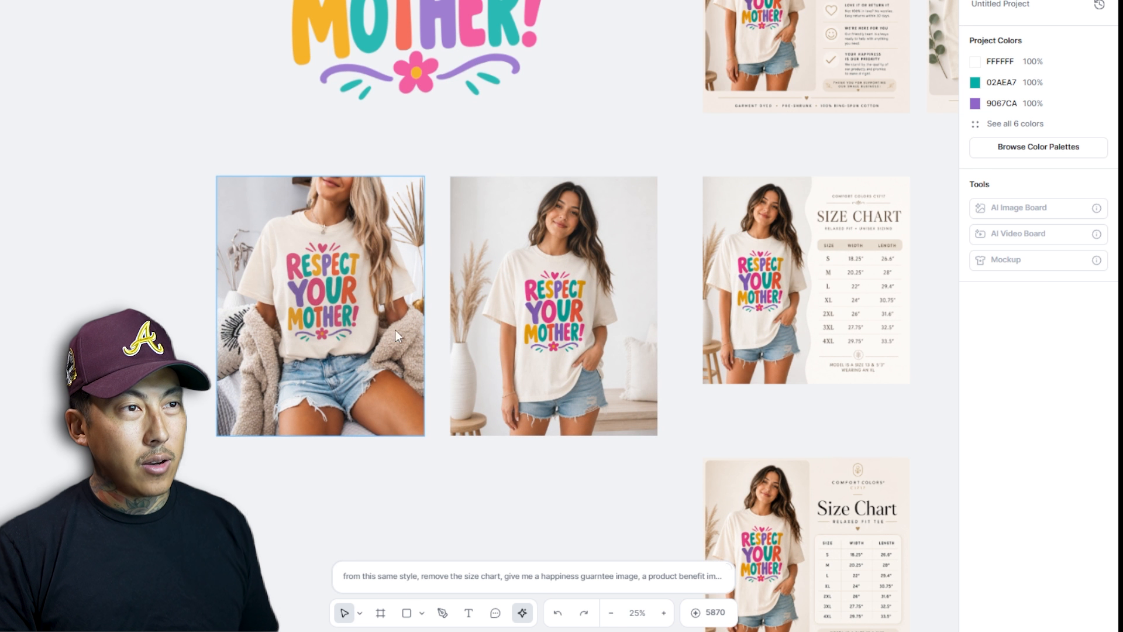
pyautogui.scroll(-3, 503, 325)
pyautogui.moveTo(25, 296); pyautogui.dragTo(499, 534)
pyautogui.scroll(3, 649, 371)
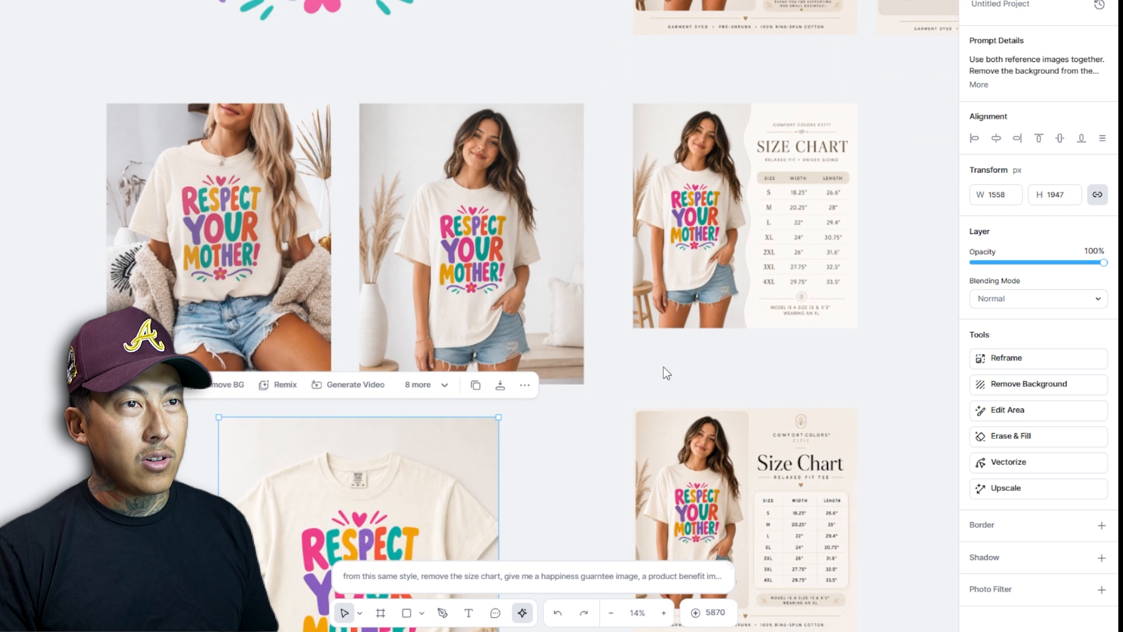
pyautogui.click(848, 396)
# Step: Compare the two generated size charts and delete the lower one with the boxed size table
pyautogui.moveTo(848, 395); pyautogui.dragTo(690, 213)
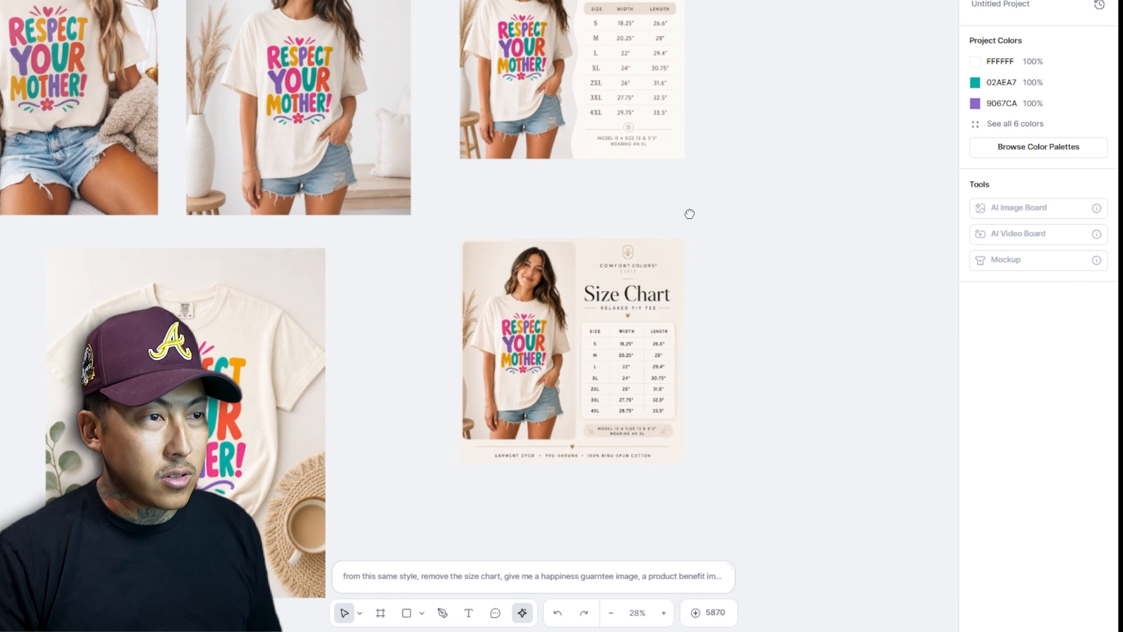
pyautogui.scroll(4, 577, 489)
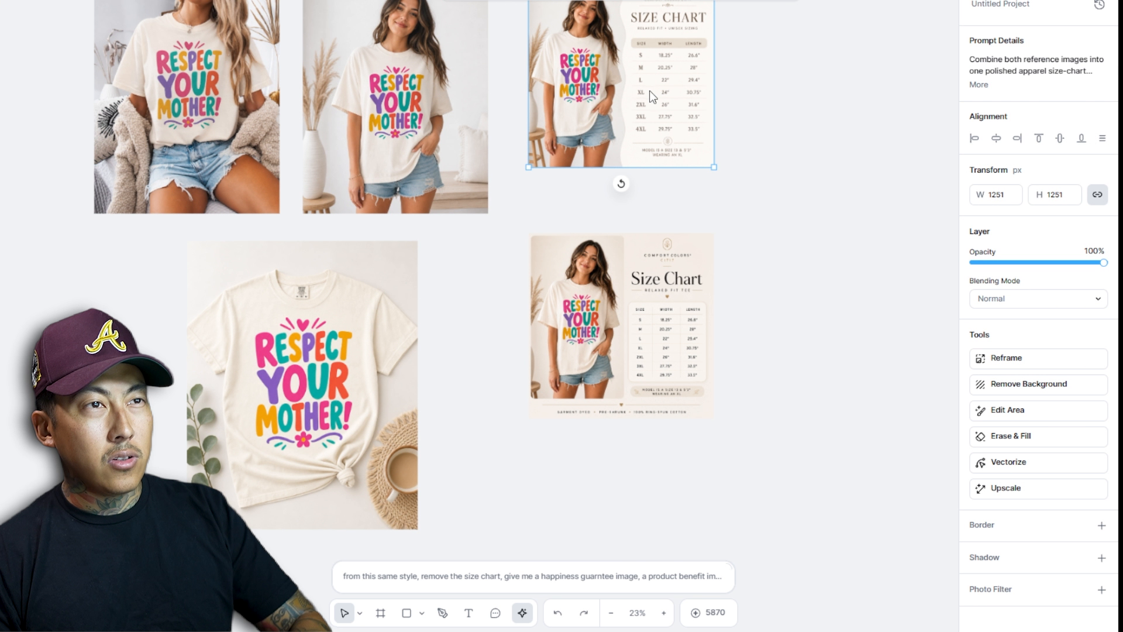
pyautogui.click(642, 372)
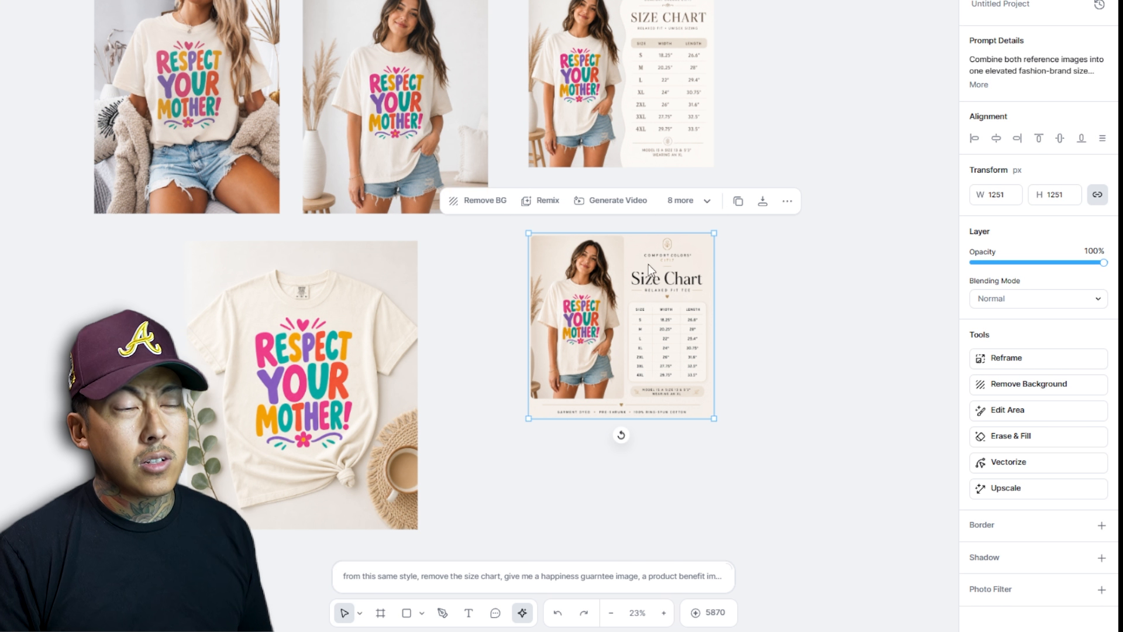
pyautogui.scroll(4, 648, 264)
pyautogui.scroll(-3, 705, 204)
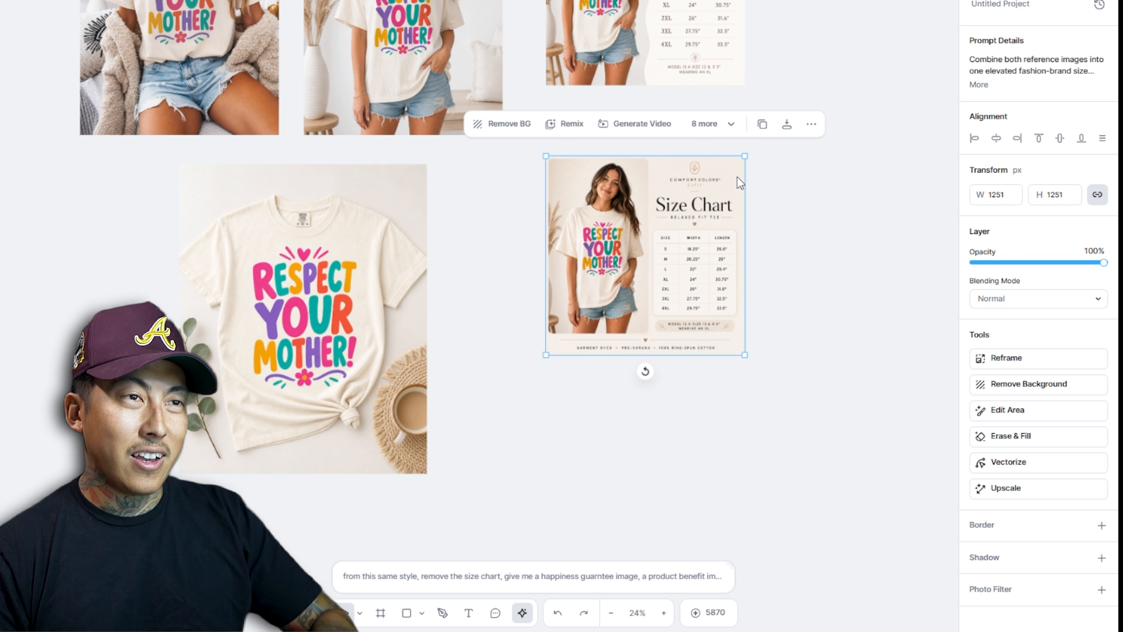
pyautogui.press('Delete')
# Step: Enlarge the remaining size chart beside the standing woman's mockup
pyautogui.click(735, 80)
pyautogui.moveTo(746, 87); pyautogui.dragTo(840, 173)
pyautogui.click(795, 396)
# Step: Bring the Happiness Guarantee graphic down to the size chart, enlarge it to about 2162 × 2162 px and place it right of the chart
pyautogui.moveTo(748, 141); pyautogui.dragTo(673, 250)
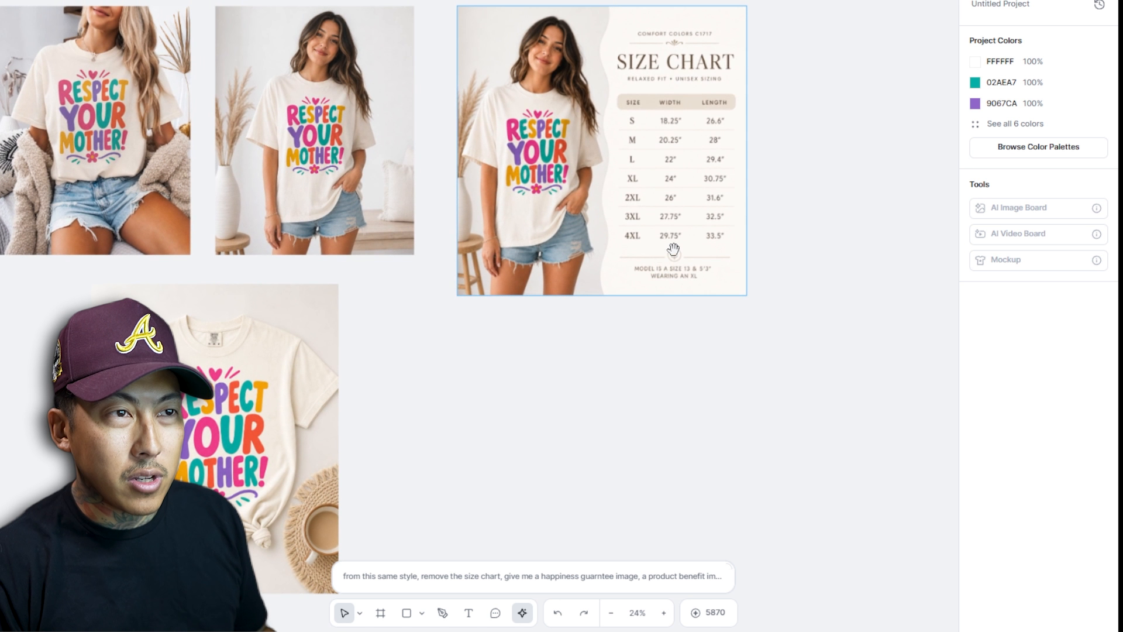
pyautogui.scroll(5, 707, 166)
pyautogui.scroll(-2, 707, 166)
pyautogui.moveTo(608, 144); pyautogui.dragTo(632, 495)
pyautogui.scroll(-5, 632, 396)
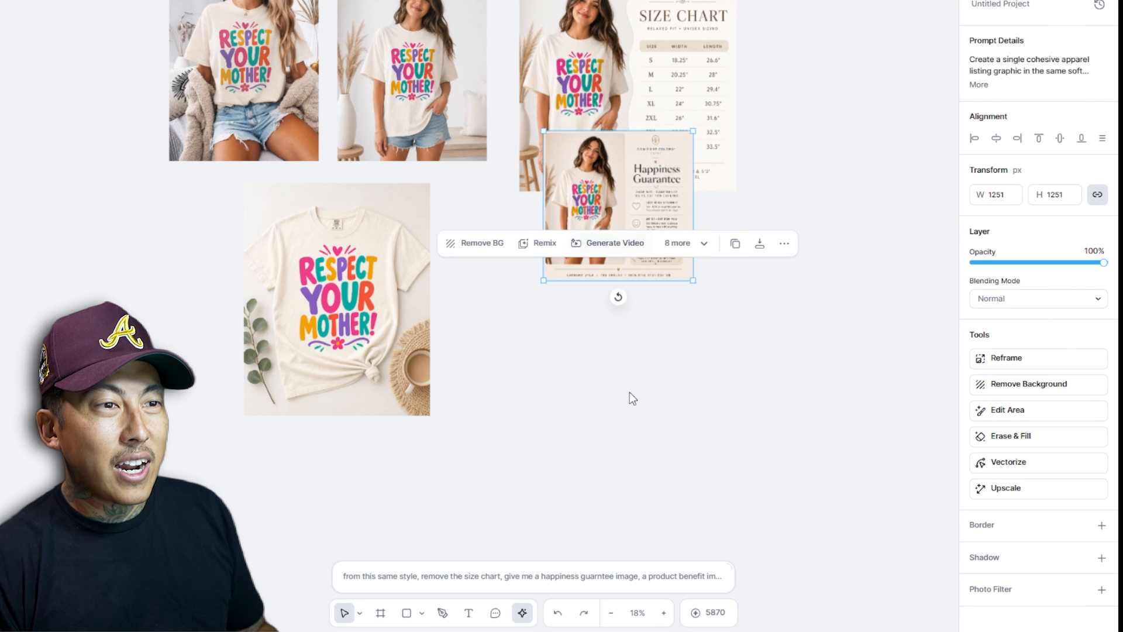
pyautogui.moveTo(693, 281); pyautogui.dragTo(803, 389)
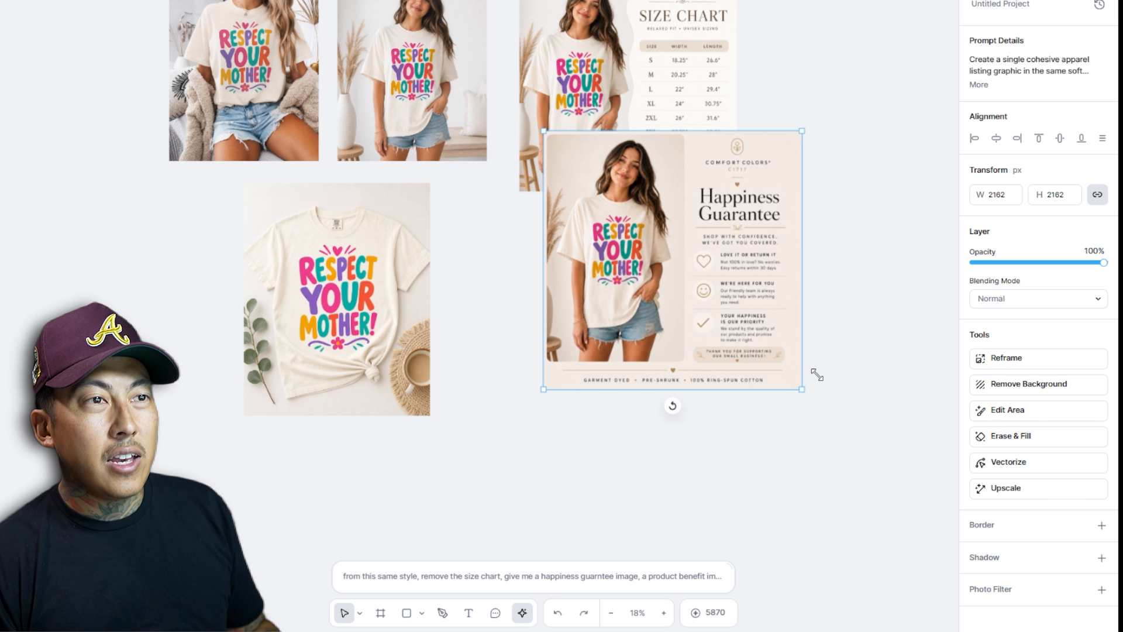
pyautogui.scroll(-3, 553, 258)
pyautogui.moveTo(655, 260); pyautogui.dragTo(827, 157)
# Step: Fit the flat-lay shirt between the two worn mockups in one row and shift the Happiness Guarantee graphic farther right
pyautogui.moveTo(385, 160); pyautogui.dragTo(340, 160)
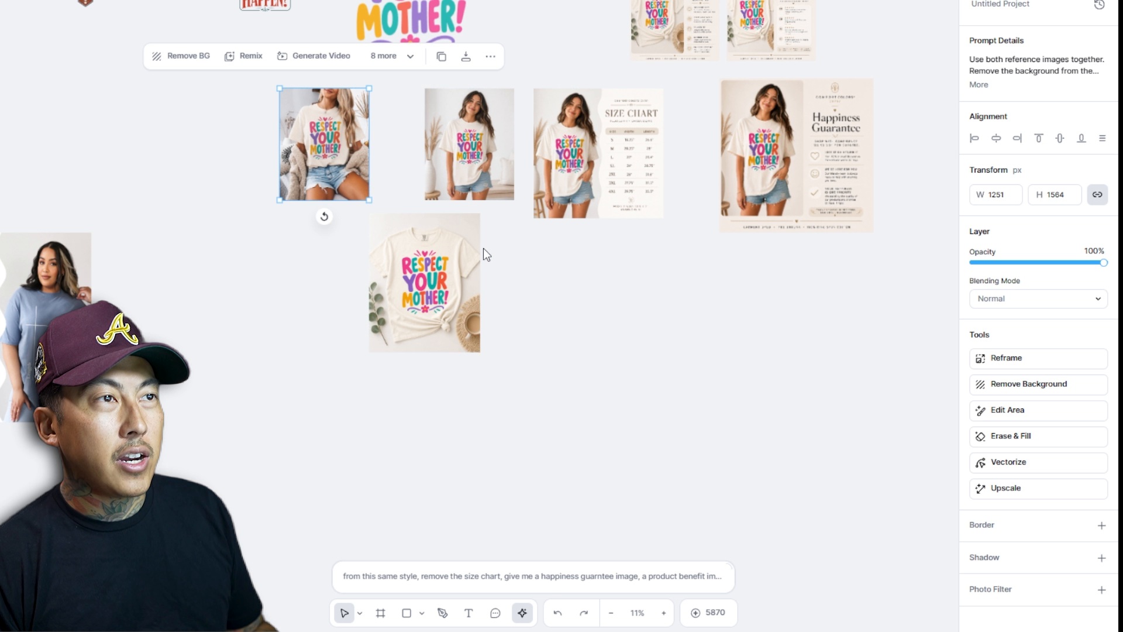
pyautogui.moveTo(430, 279); pyautogui.dragTo(444, 146)
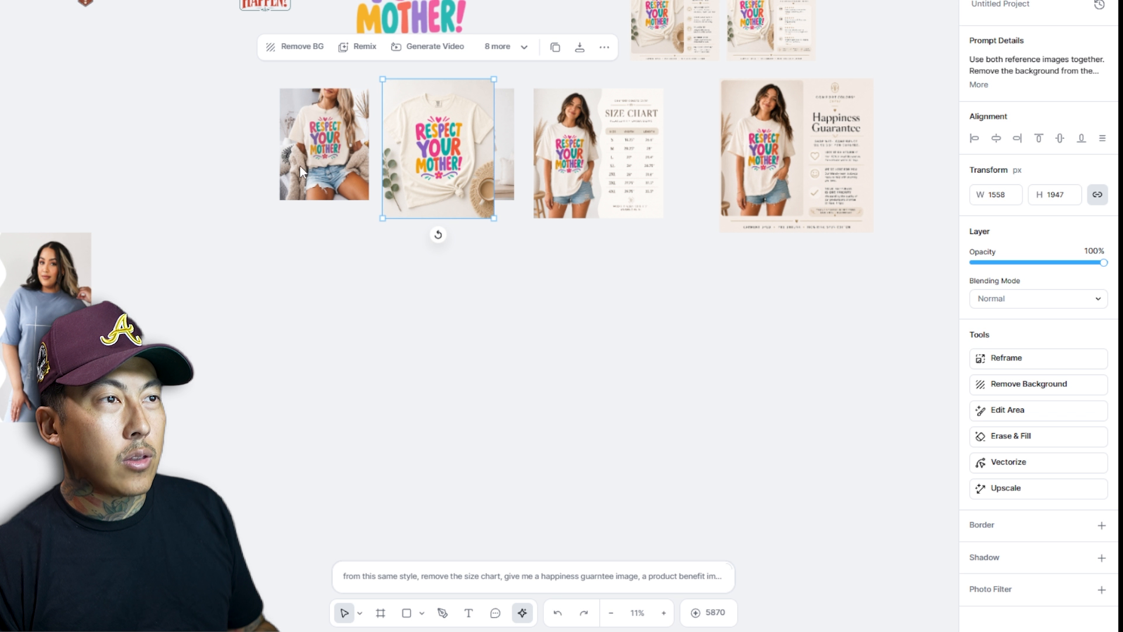
pyautogui.moveTo(299, 166); pyautogui.dragTo(161, 156)
pyautogui.moveTo(427, 153); pyautogui.dragTo(371, 158)
pyautogui.moveTo(761, 151); pyautogui.dragTo(964, 169)
# Step: Place the Loved by Customers graphic right of the size chart and enlarge it to about 1784 × 1784 px
pyautogui.moveTo(767, 6); pyautogui.dragTo(712, 128)
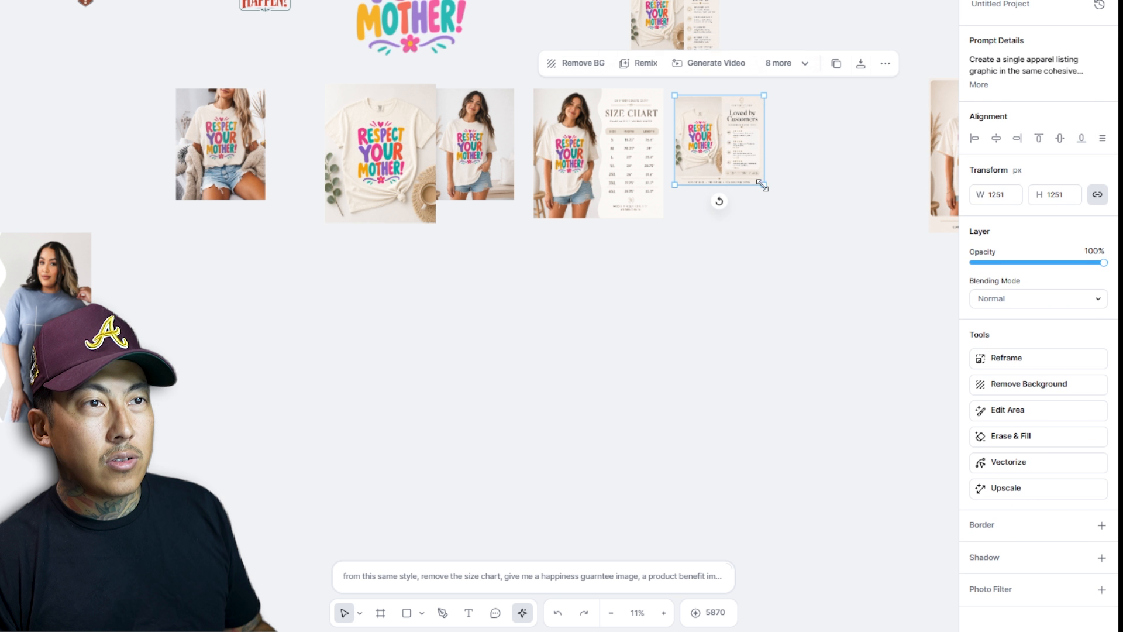
pyautogui.moveTo(762, 184); pyautogui.dragTo(803, 223)
pyautogui.scroll(8, 784, 180)
pyautogui.scroll(-5, 676, 117)
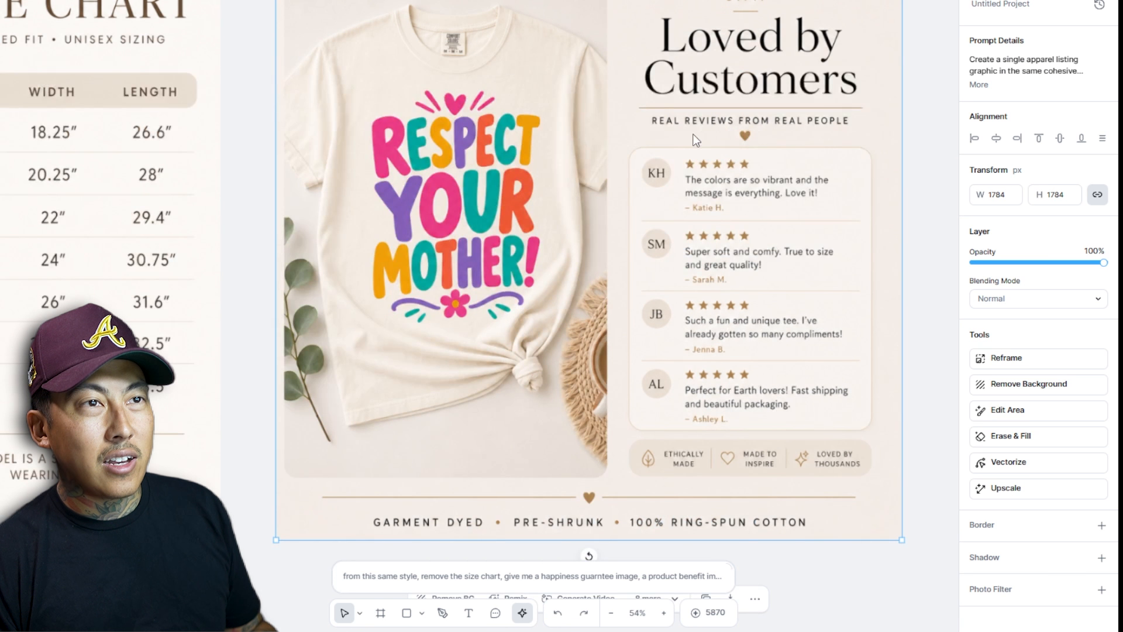
pyautogui.scroll(-5, 708, 205)
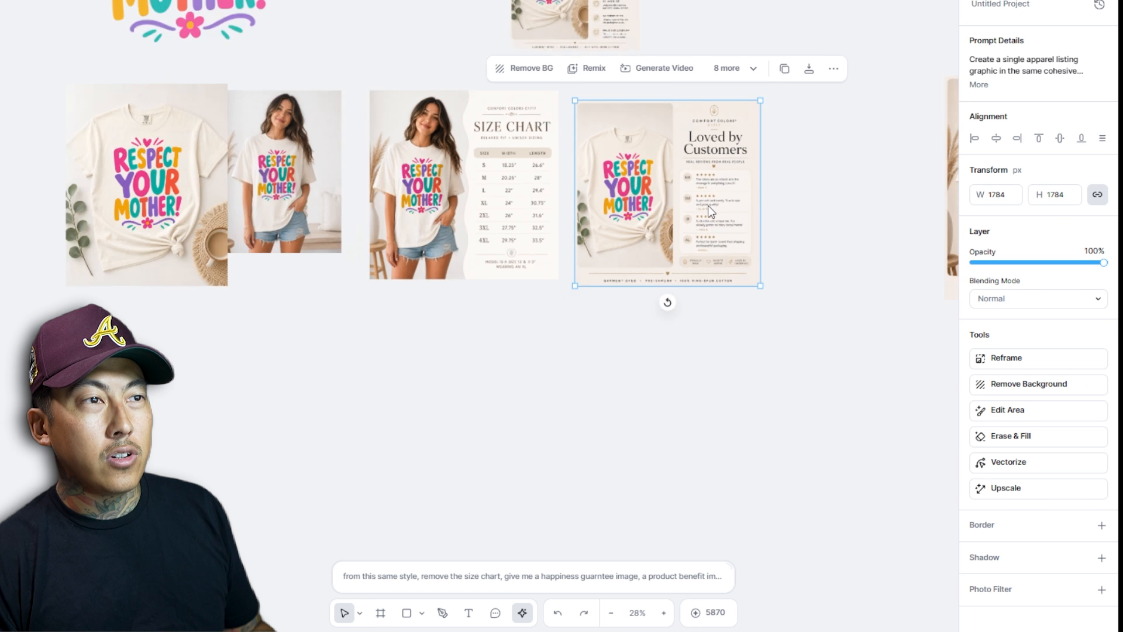
# Step: Spread the row apart and insert the enlarged Why You'll Love It graphic between the standing woman's mockup and the size chart
pyautogui.moveTo(668, 195); pyautogui.dragTo(747, 188)
pyautogui.moveTo(747, 188); pyautogui.dragTo(752, 182)
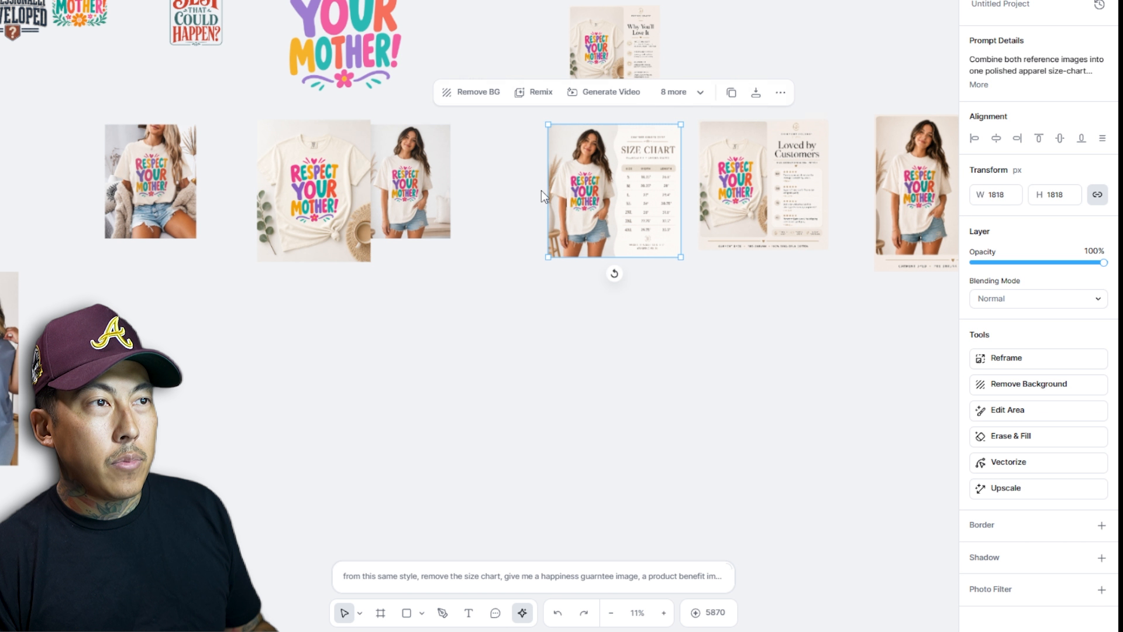
pyautogui.keyDown('shift'); pyautogui.click(321, 190); pyautogui.keyUp('shift')
pyautogui.moveTo(321, 190); pyautogui.dragTo(289, 191)
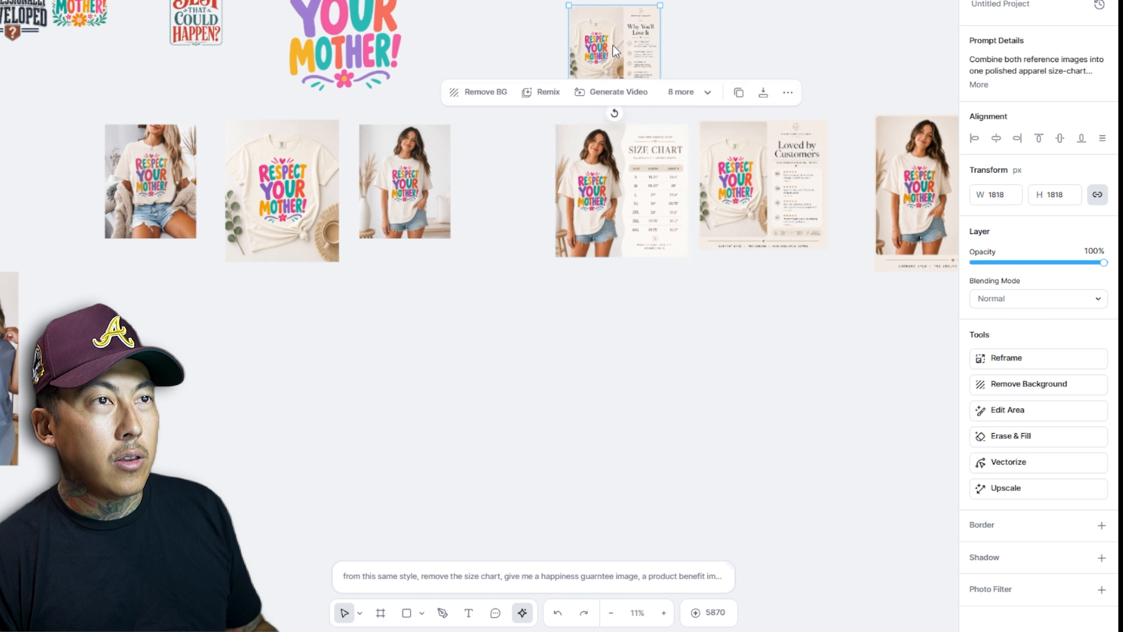
pyautogui.moveTo(612, 44); pyautogui.dragTo(484, 184)
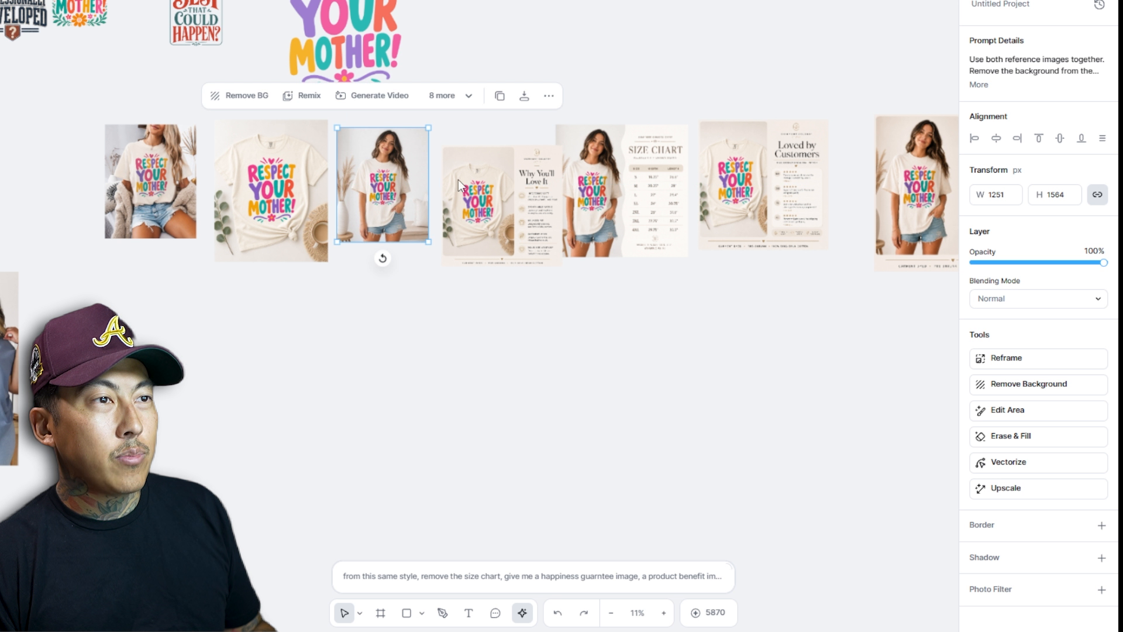
pyautogui.moveTo(486, 190); pyautogui.dragTo(488, 174)
# Step: Look over the row of listing images and move the "What's the Best That Could Happen?" design closer to the floral "Respect Your Mother!" design
pyautogui.scroll(-5, 468, 264)
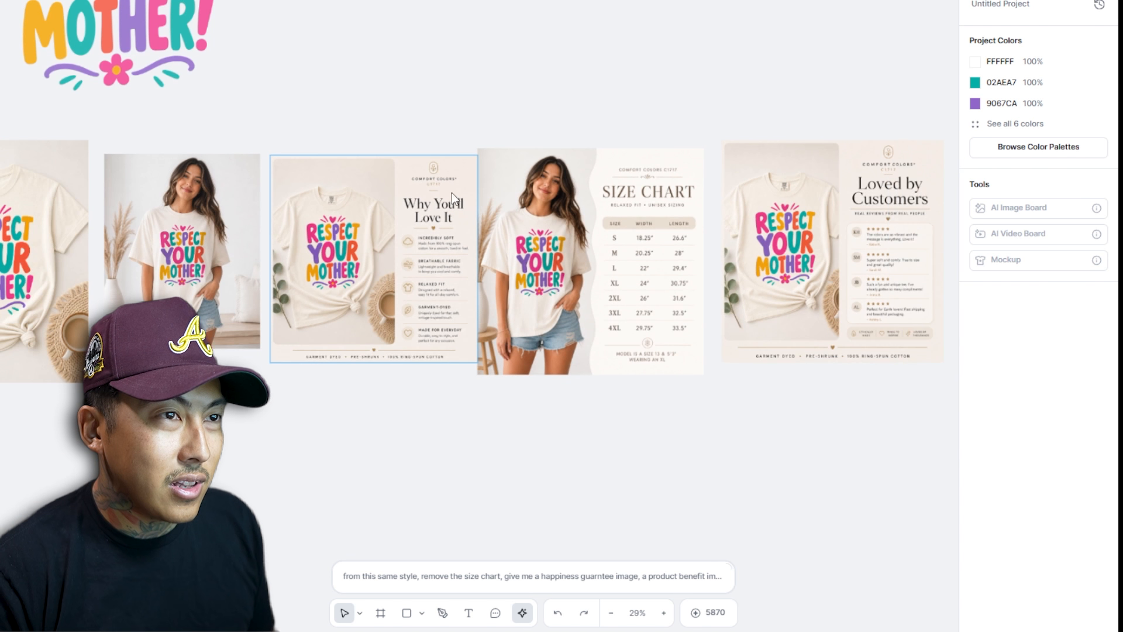
pyautogui.moveTo(900, 228); pyautogui.dragTo(536, 232)
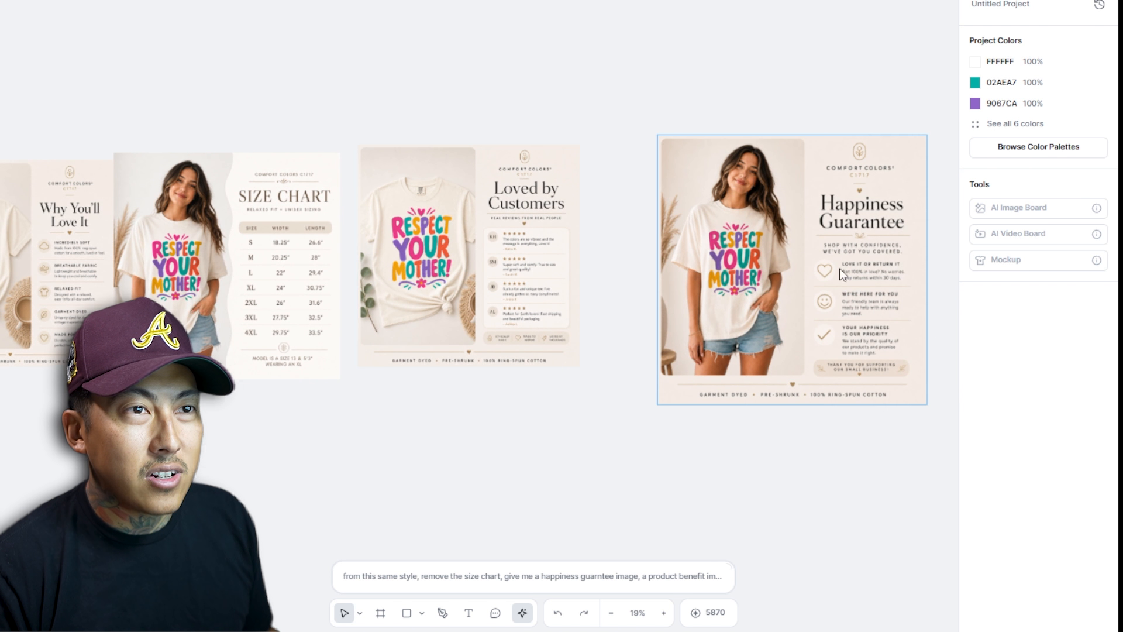
pyautogui.click(335, 268)
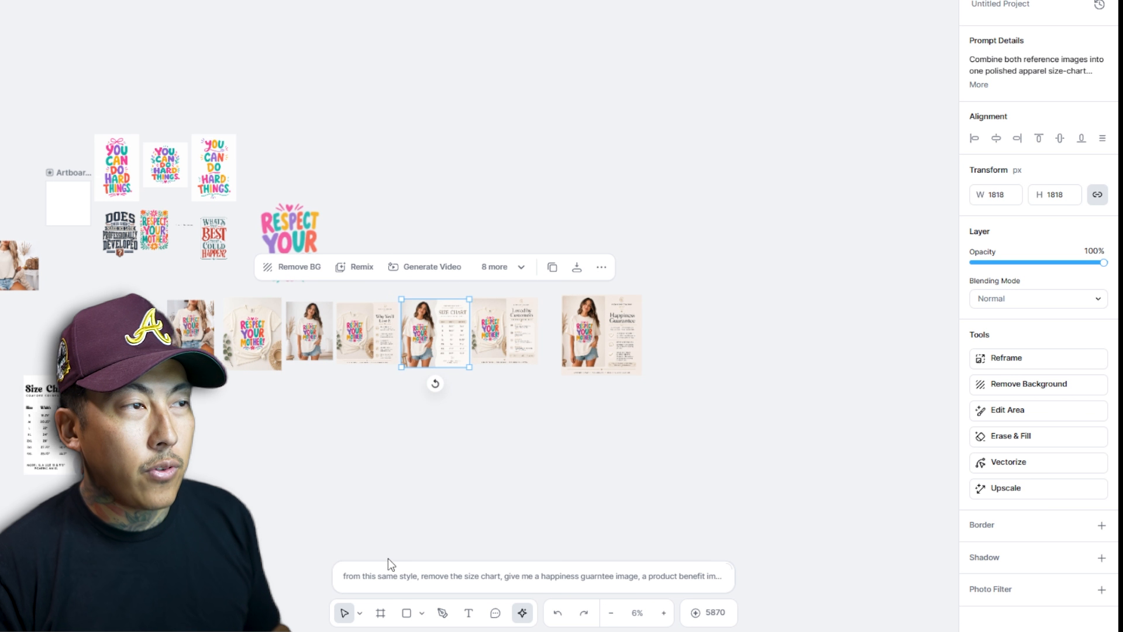
pyautogui.scroll(3, 569, 462)
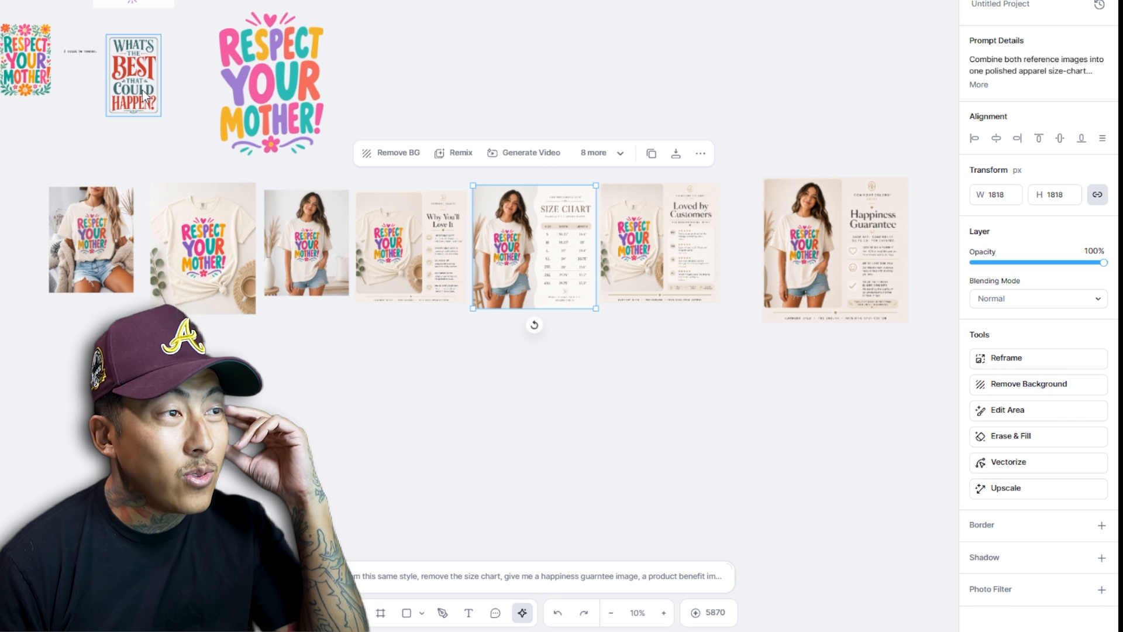
pyautogui.moveTo(143, 90); pyautogui.dragTo(92, 66)
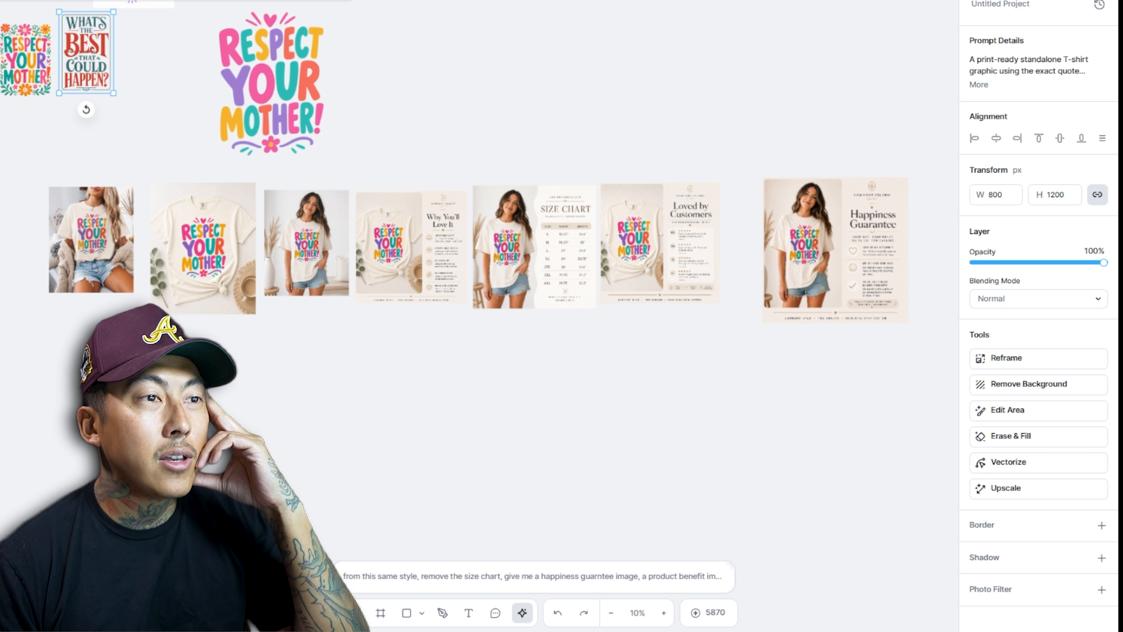
# Step: Enlarge the size chart to about 2159 × 2159 px and scale Loved by Customers to a similar size, placing them side by side
pyautogui.moveTo(89, 390); pyautogui.dragTo(871, 224)
pyautogui.click(896, 245)
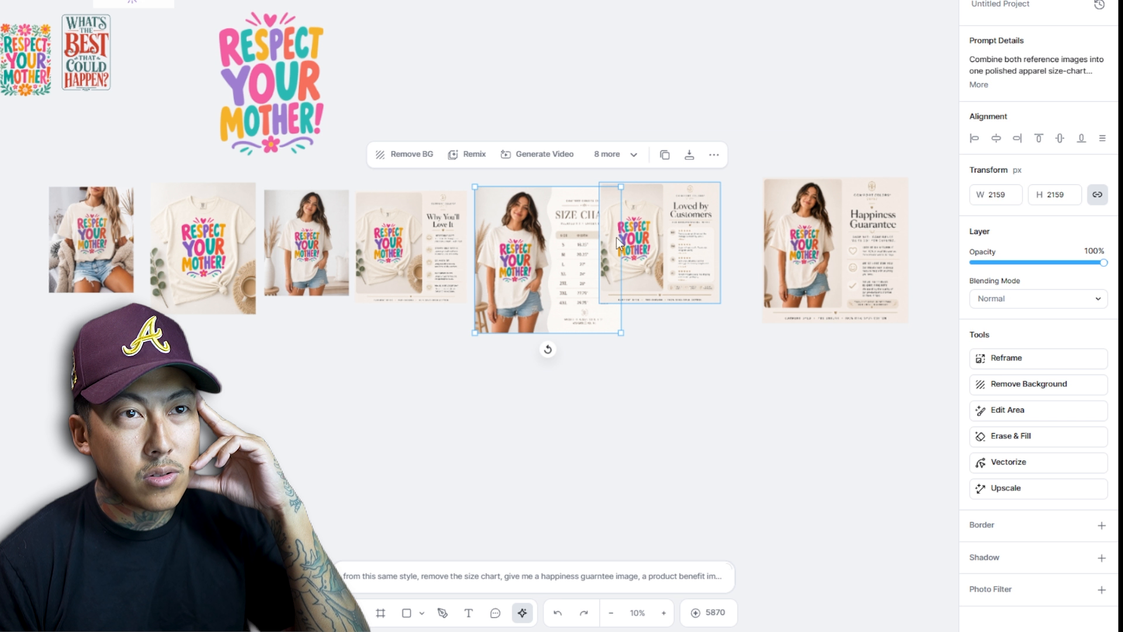
pyautogui.click(664, 224)
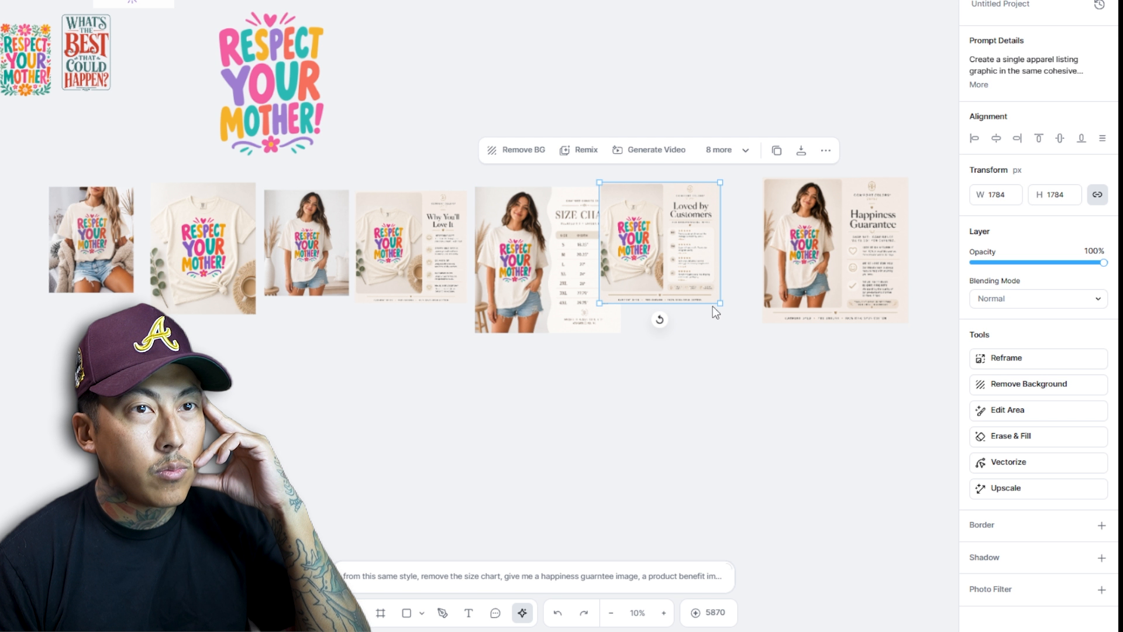
pyautogui.moveTo(720, 304)
pyautogui.mouseDown()
pyautogui.moveTo(751, 333)
pyautogui.moveTo(725, 296)
pyautogui.mouseUp()
pyautogui.moveTo(560, 269); pyautogui.dragTo(543, 263)
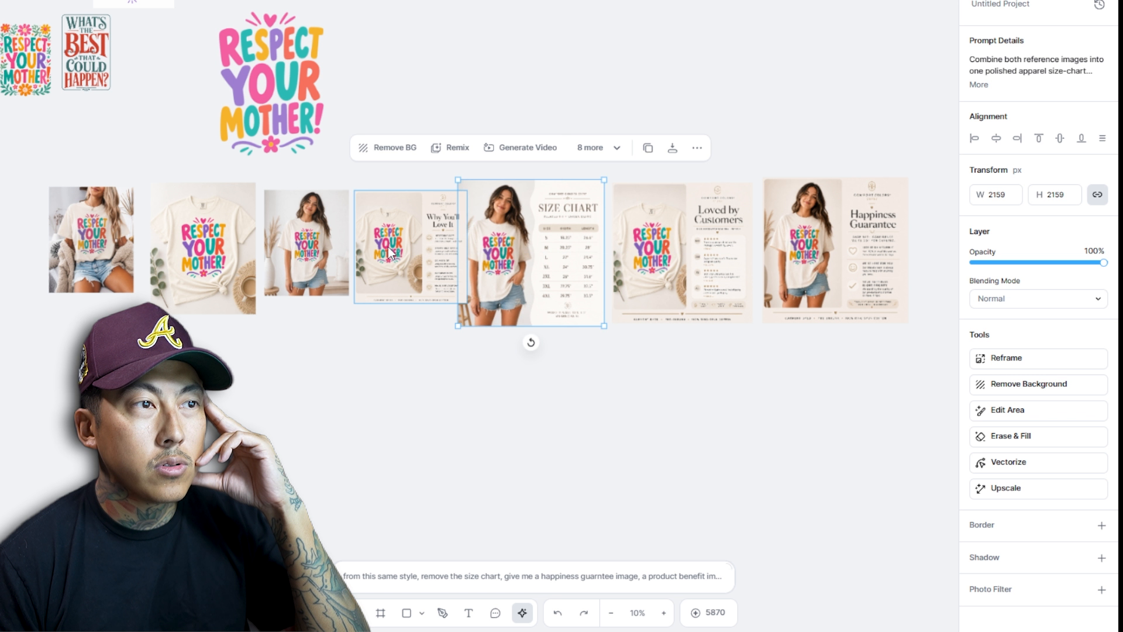
# Step: Move Why You'll Love It below the row and enlarge the three shirt mockups, the standing woman to about 1987 × 2484 px and the flat-lay to 2048 × 2560 px
pyautogui.moveTo(401, 302); pyautogui.dragTo(409, 296)
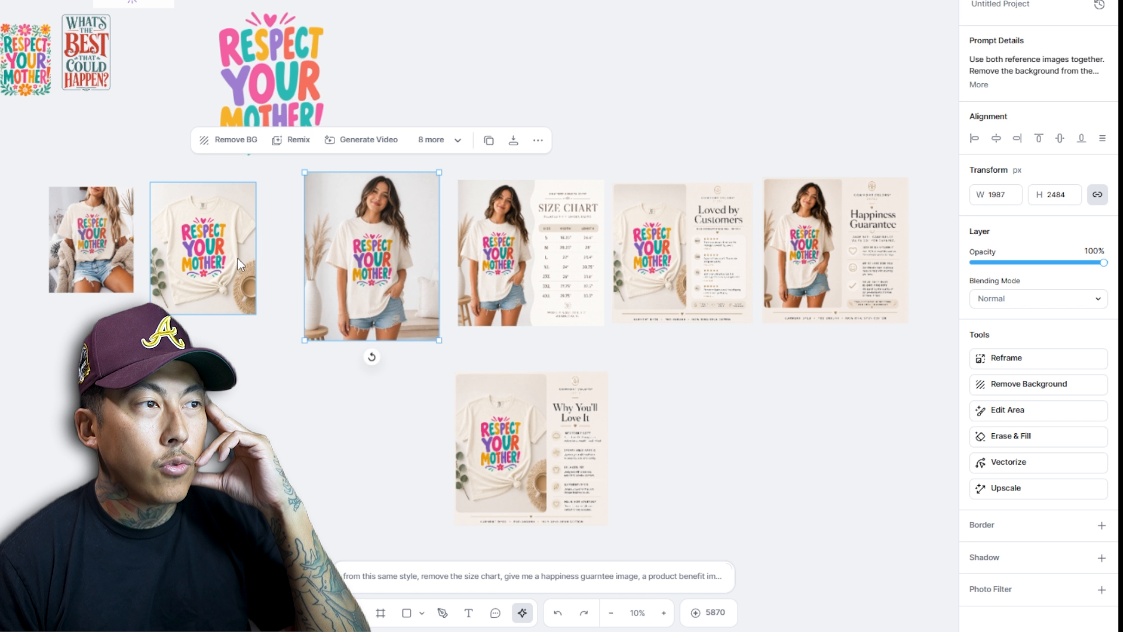
pyautogui.moveTo(237, 258); pyautogui.dragTo(236, 248)
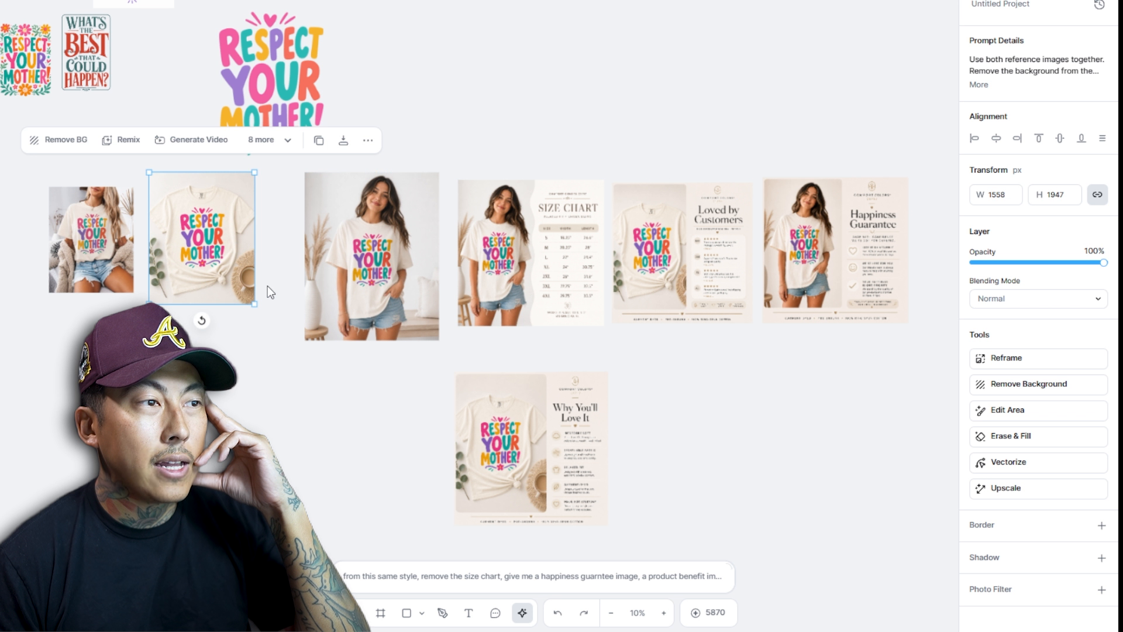
pyautogui.moveTo(253, 302); pyautogui.dragTo(289, 345)
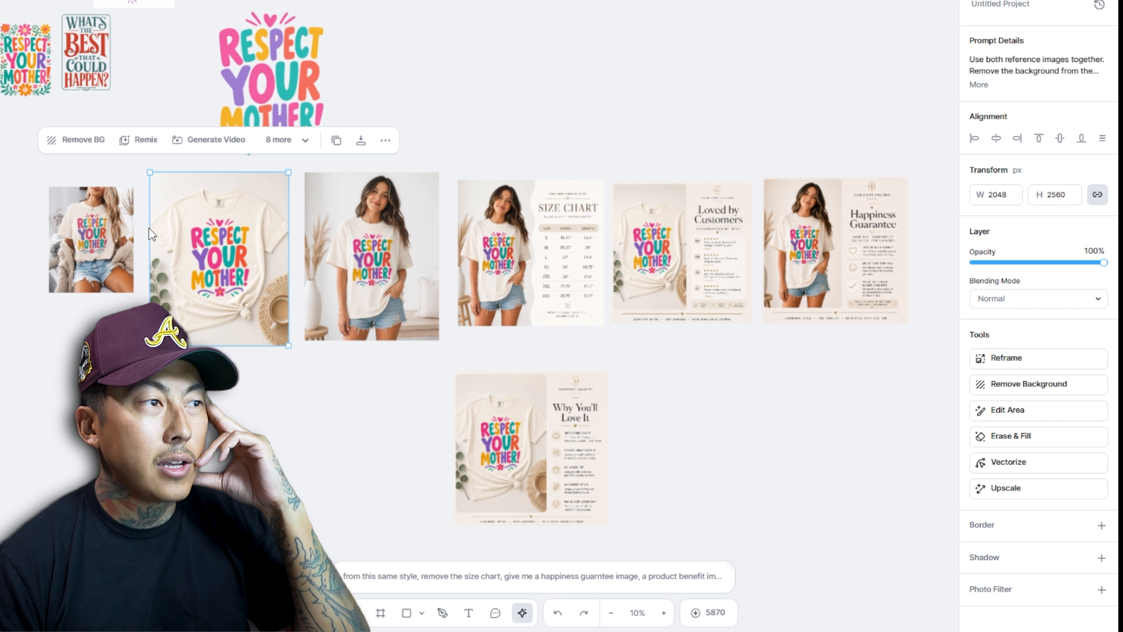
pyautogui.moveTo(127, 231); pyautogui.dragTo(104, 212)
pyautogui.moveTo(109, 273); pyautogui.dragTo(75, 266)
pyautogui.moveTo(848, 458); pyautogui.dragTo(92, 247)
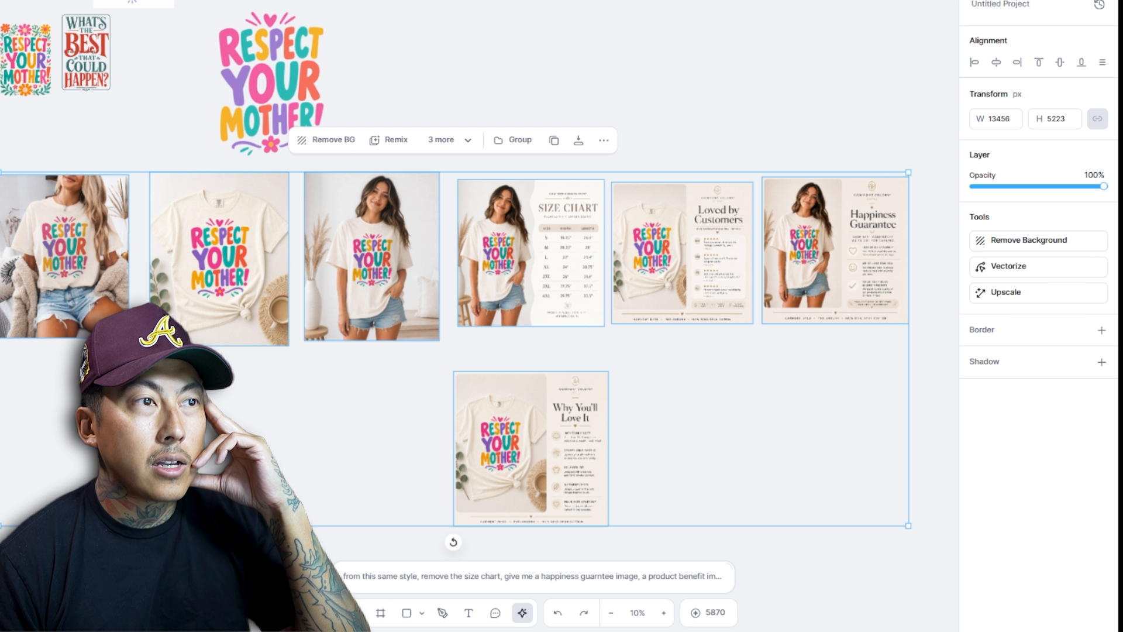
pyautogui.click(1080, 1)
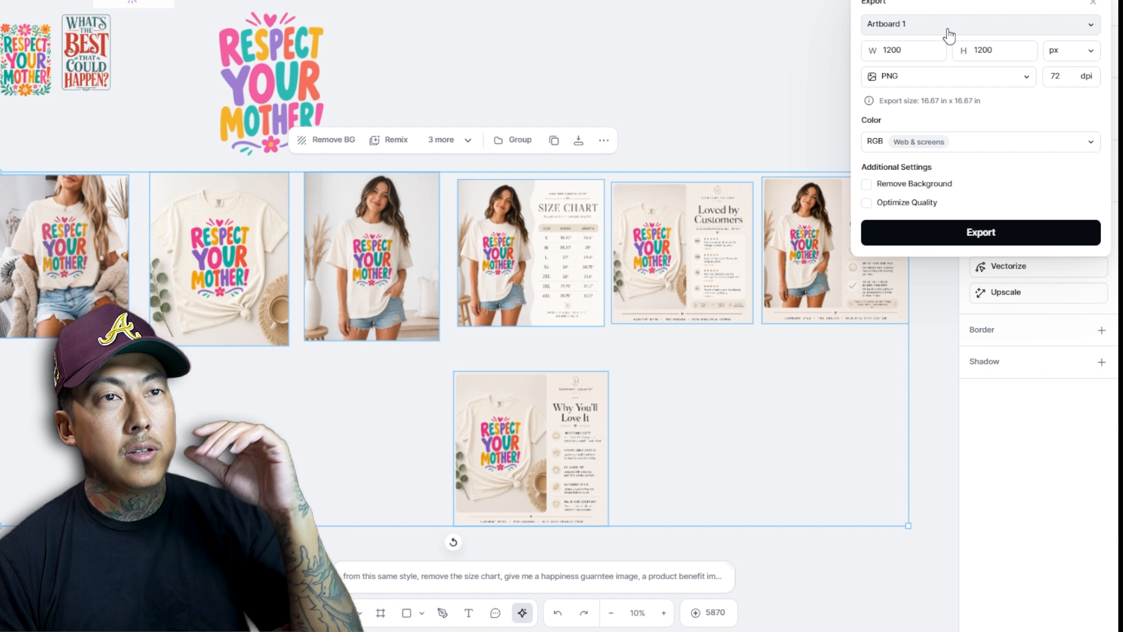
pyautogui.click(911, 55)
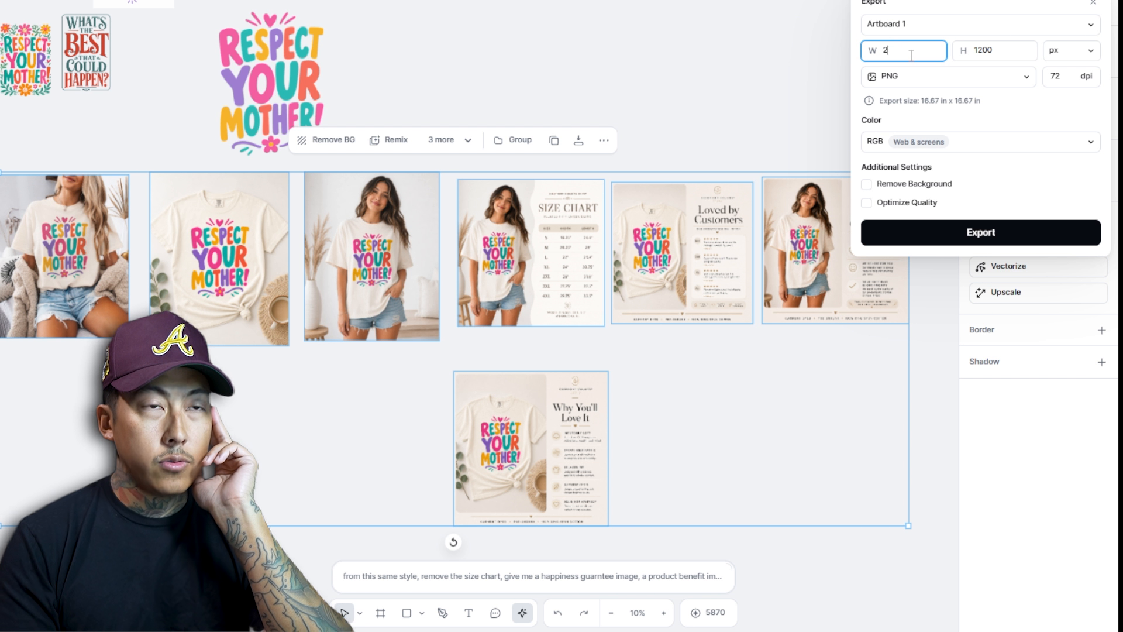
pyautogui.write('2000')
pyautogui.click(902, 455)
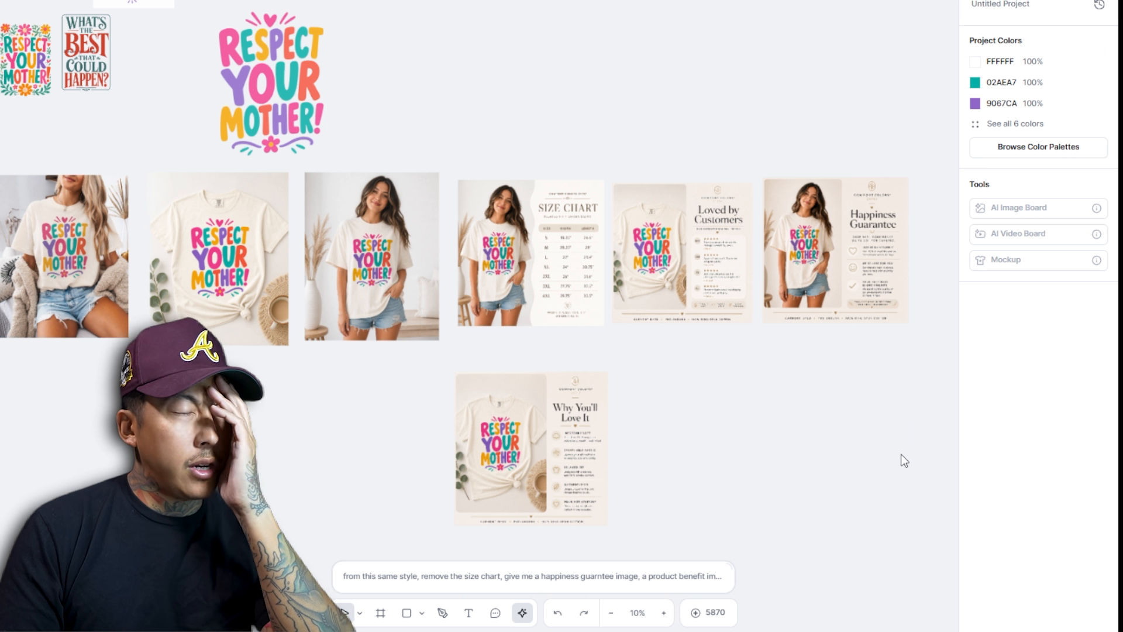
# Step: Select all seven listing images and quick-export them as PNG at 1x size
pyautogui.moveTo(893, 497); pyautogui.dragTo(42, 257)
pyautogui.click(1078, 1)
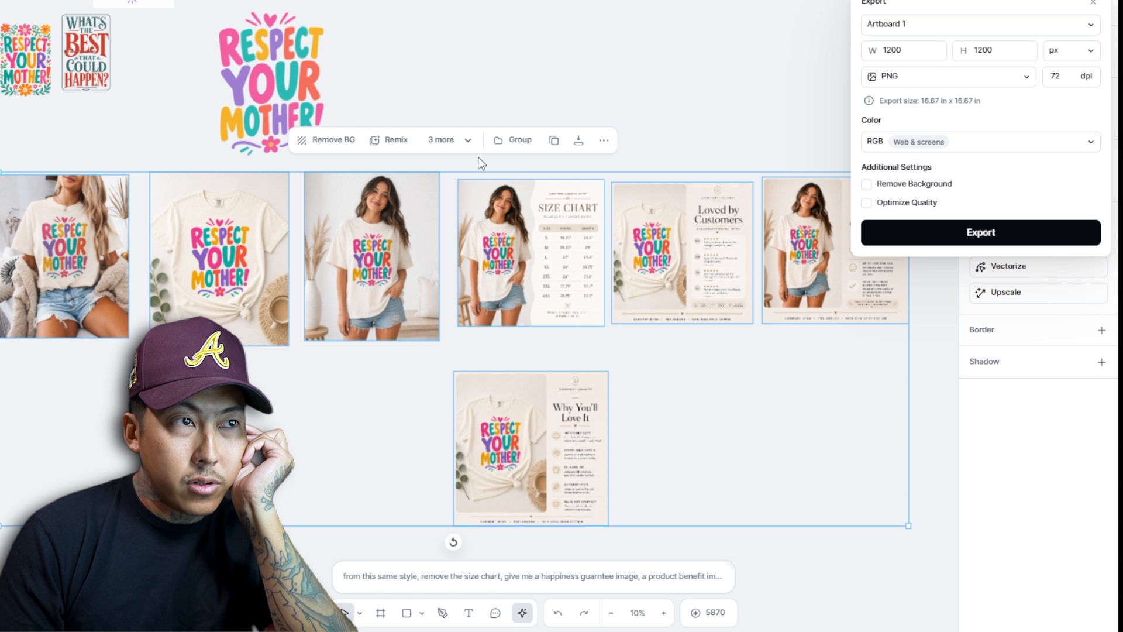
pyautogui.click(467, 146)
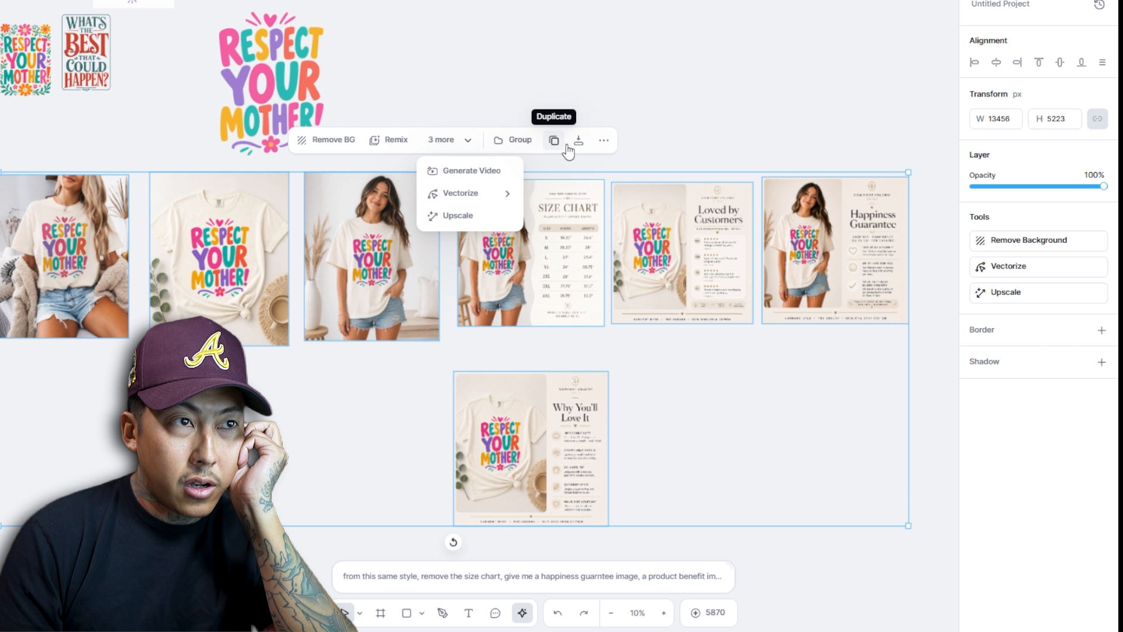
pyautogui.click(604, 141)
pyautogui.click(578, 141)
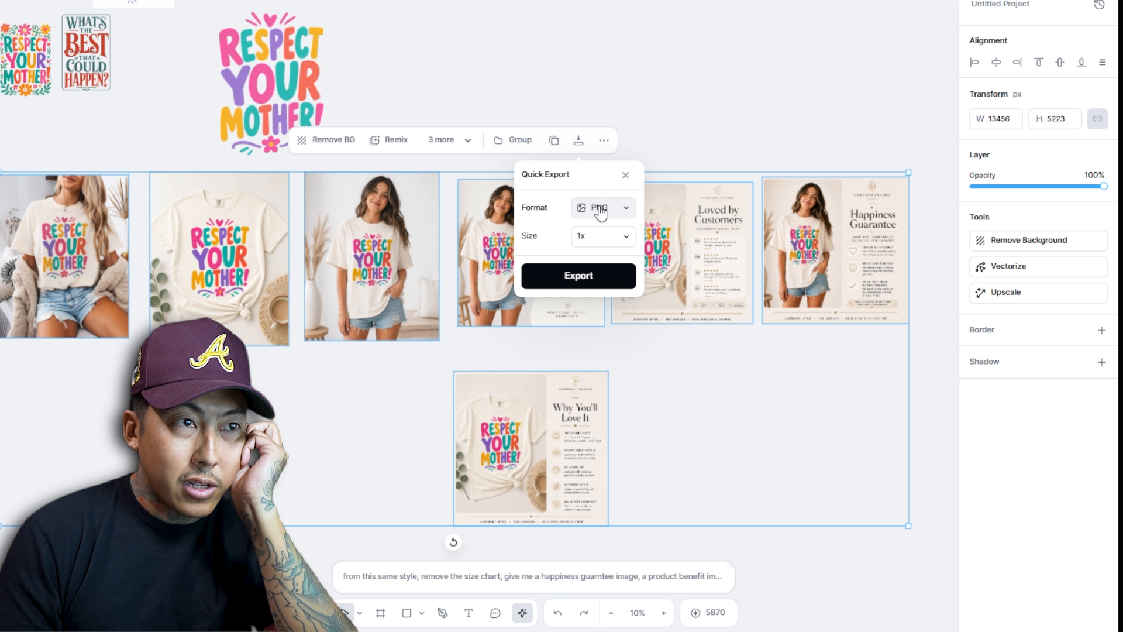
pyautogui.click(600, 250)
pyautogui.click(609, 269)
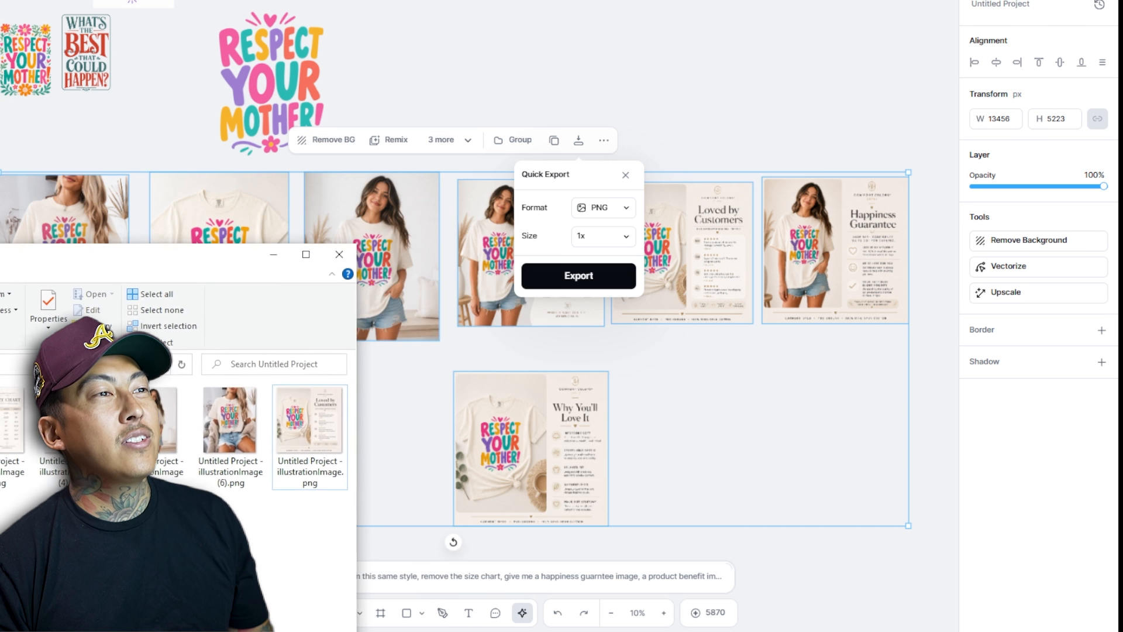
# Step: Draw a portrait artboard about 2860 × 3840 px beside the plain "Respect Your Mother!" design, above the listing images
pyautogui.click(230, 45)
pyautogui.moveTo(518, 27); pyautogui.dragTo(358, 220)
pyautogui.moveTo(376, 123); pyautogui.dragTo(569, 383)
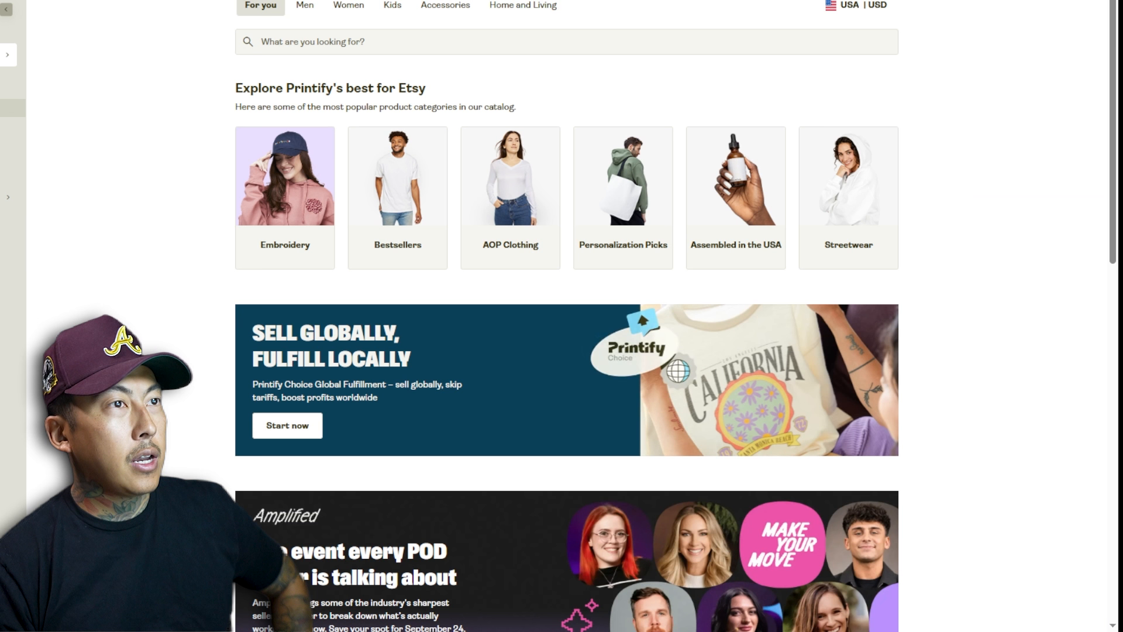
# Step: In Printify, search the catalog for 1717 and open the Comfort Colors Unisex Garment-Dyed T-shirt
pyautogui.click(430, 42)
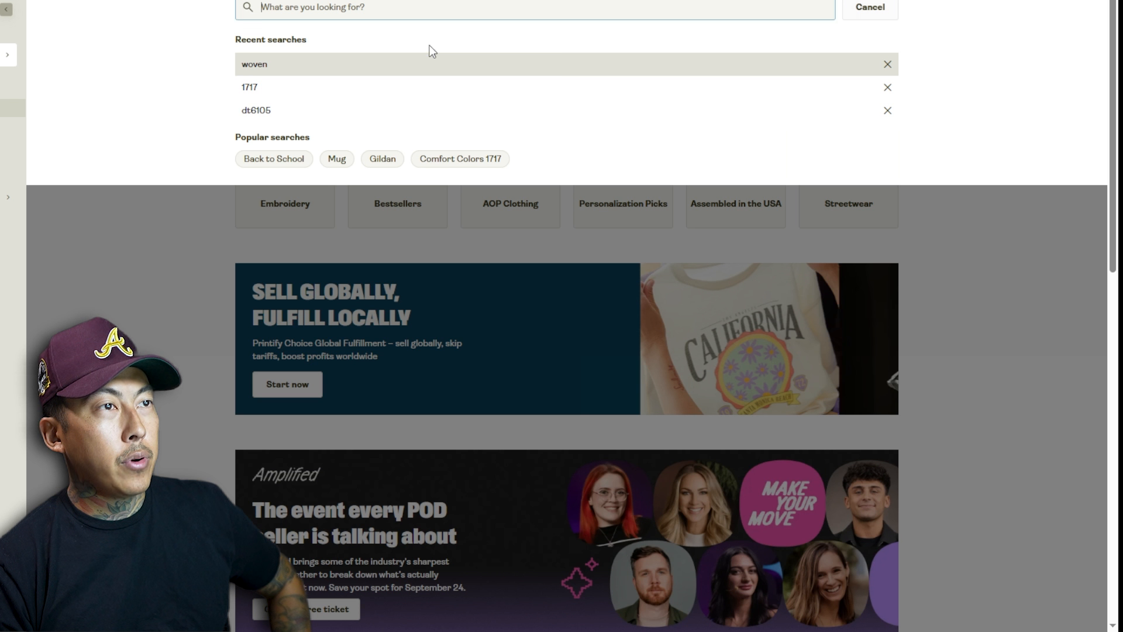
pyautogui.click(312, 110)
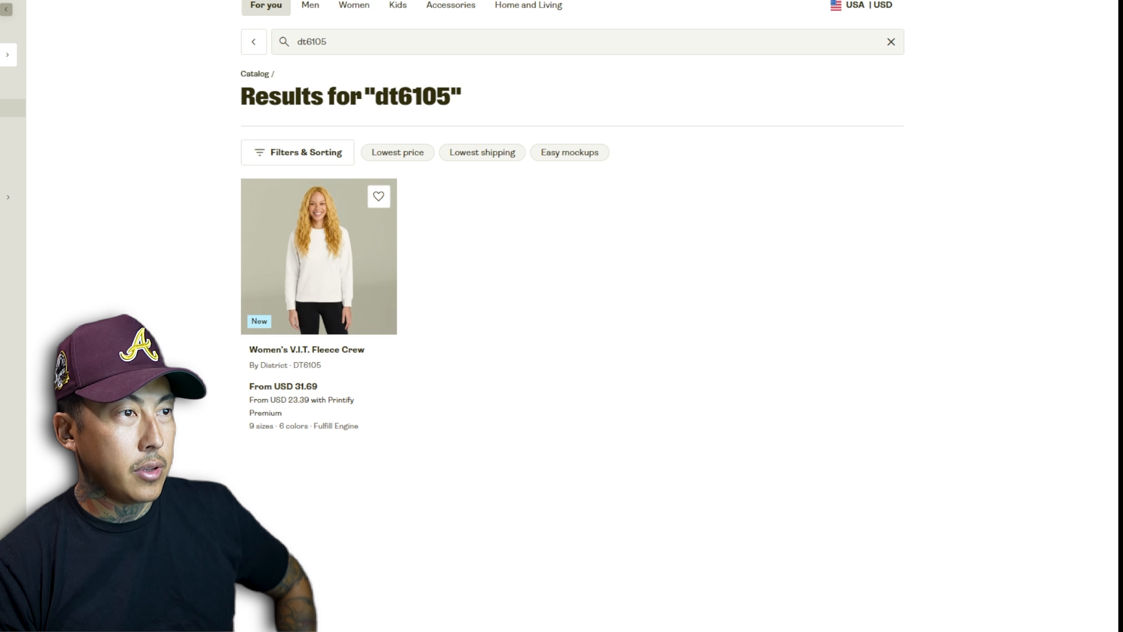
pyautogui.click(319, 44)
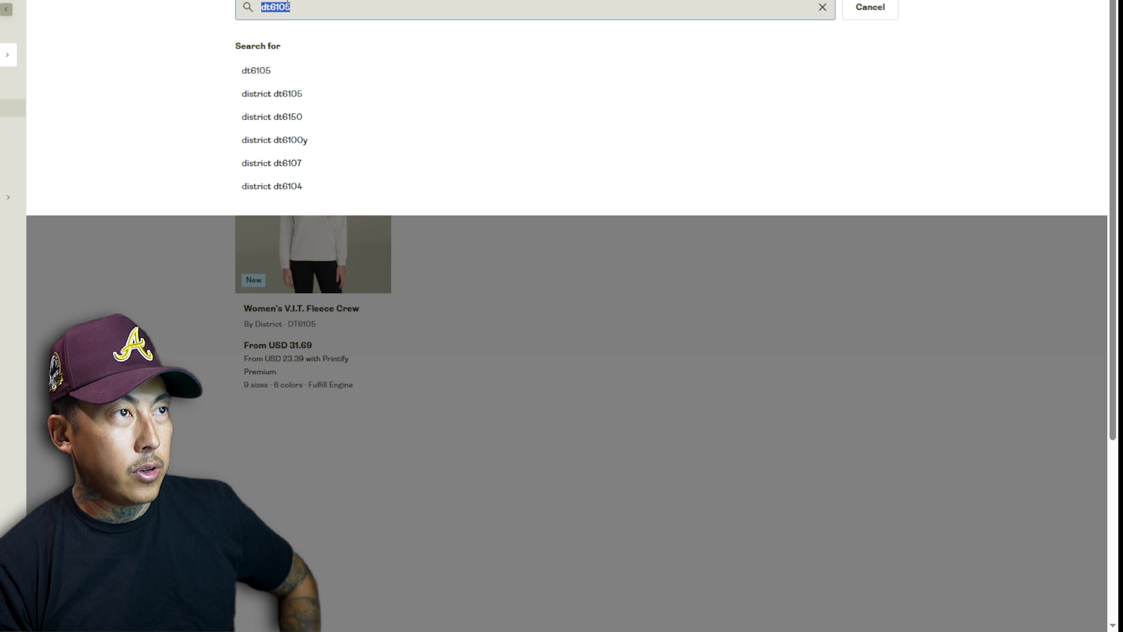
pyautogui.write('1717')
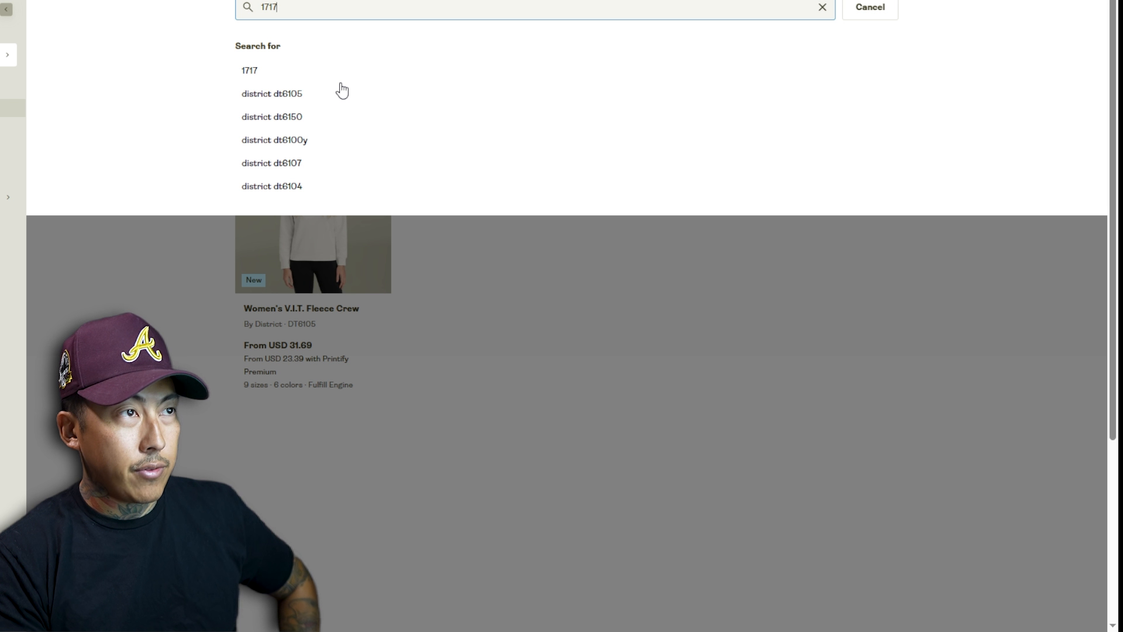
pyautogui.press('Return')
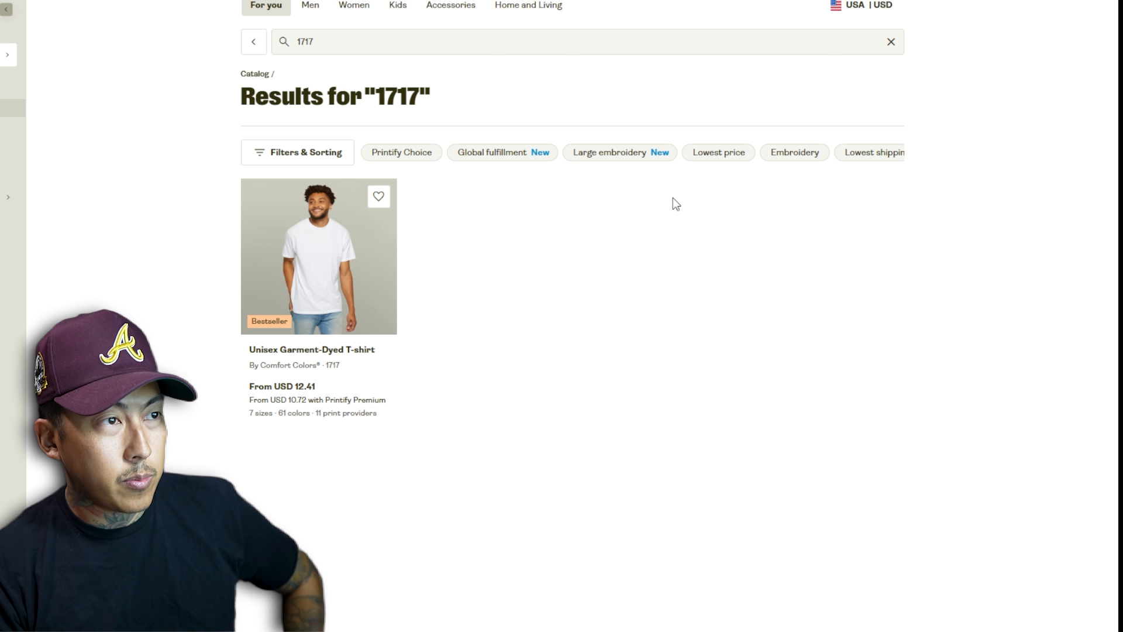
pyautogui.click(336, 306)
# Step: Choose the fulfillment provider manually, start designing the shirt with Monster Digital, and check its print size details
pyautogui.scroll(-2, 708, 324)
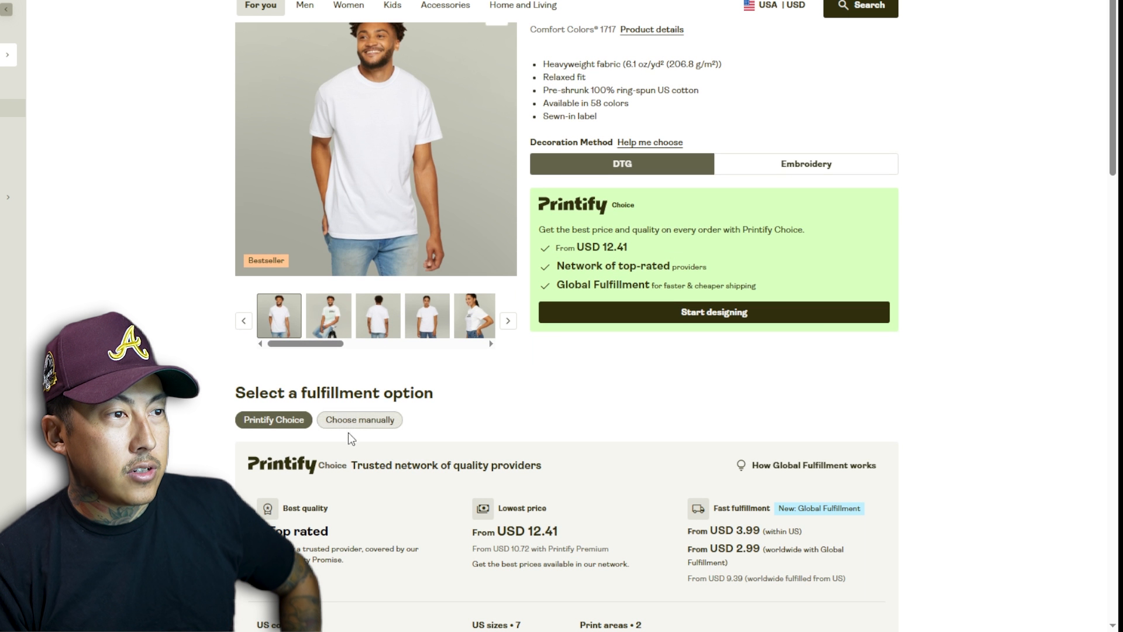
pyautogui.click(351, 420)
pyautogui.scroll(-4, 869, 345)
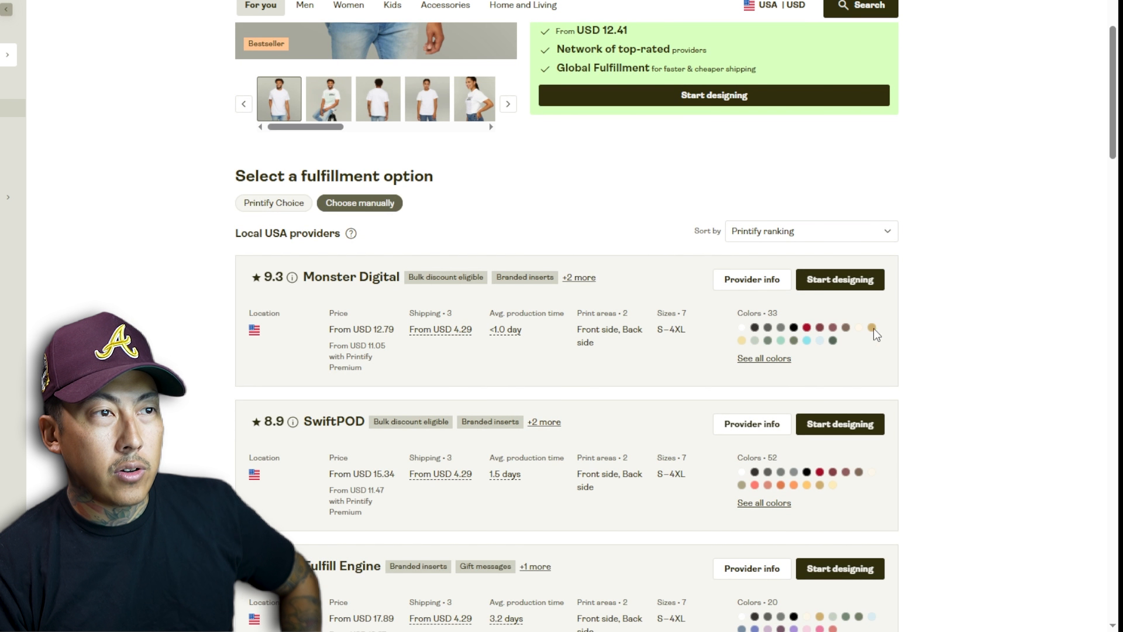
pyautogui.click(843, 283)
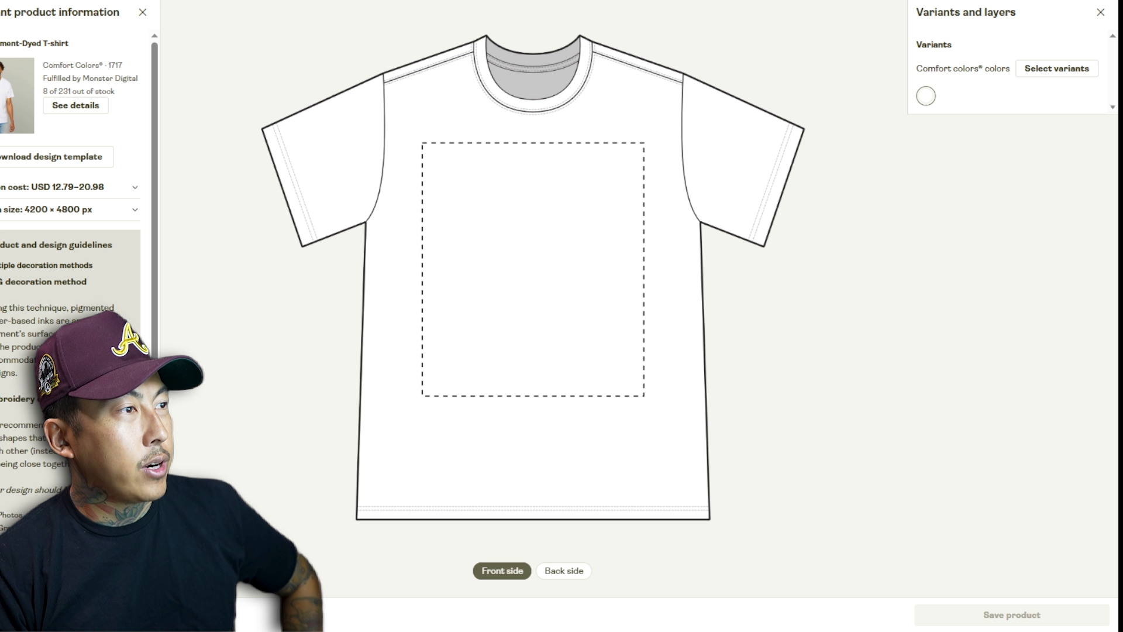
pyautogui.click(141, 212)
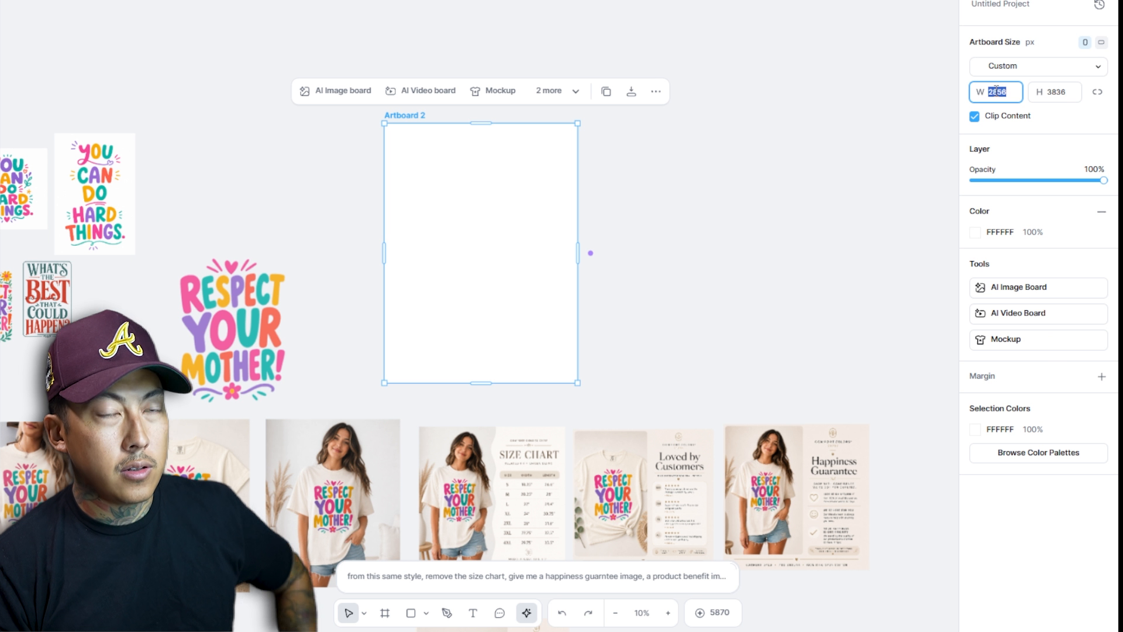
# Step: In Kittl, set the size of the blank artboard to 4200 × 4800 px
pyautogui.write('4200')
pyautogui.press('Tab')
pyautogui.write('4800')
pyautogui.press('Return')
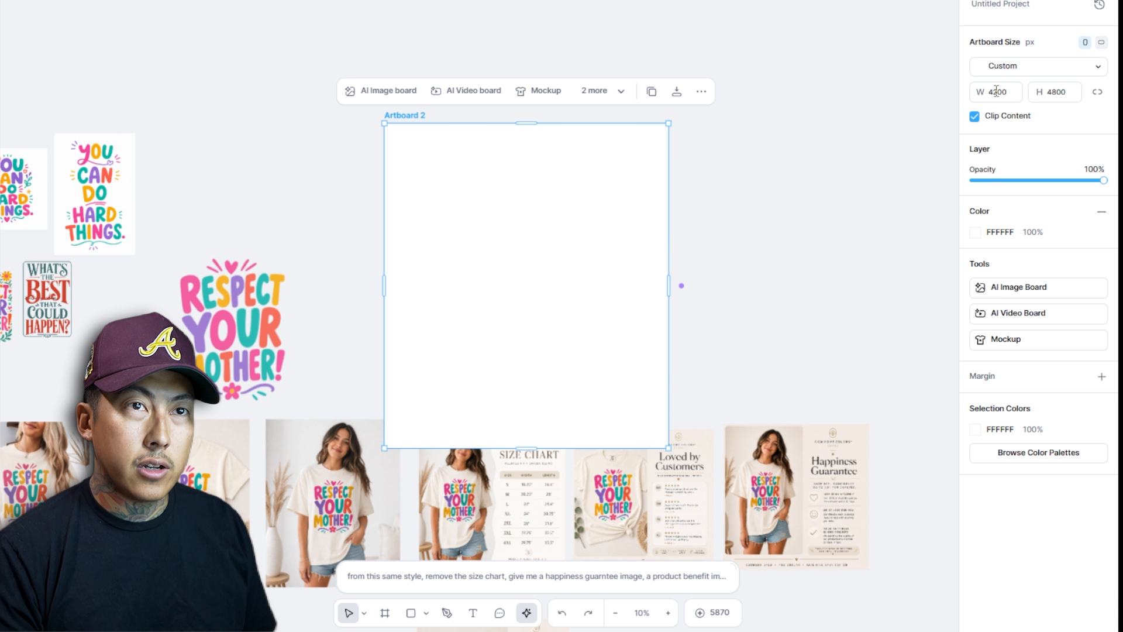
# Step: Place the "Respect Your Mother!" design on the artboard, enlarge it to about 3340 × 4591 px, centre it horizontally and align it to the top edge
pyautogui.click(246, 337)
pyautogui.moveTo(247, 337); pyautogui.dragTo(433, 211)
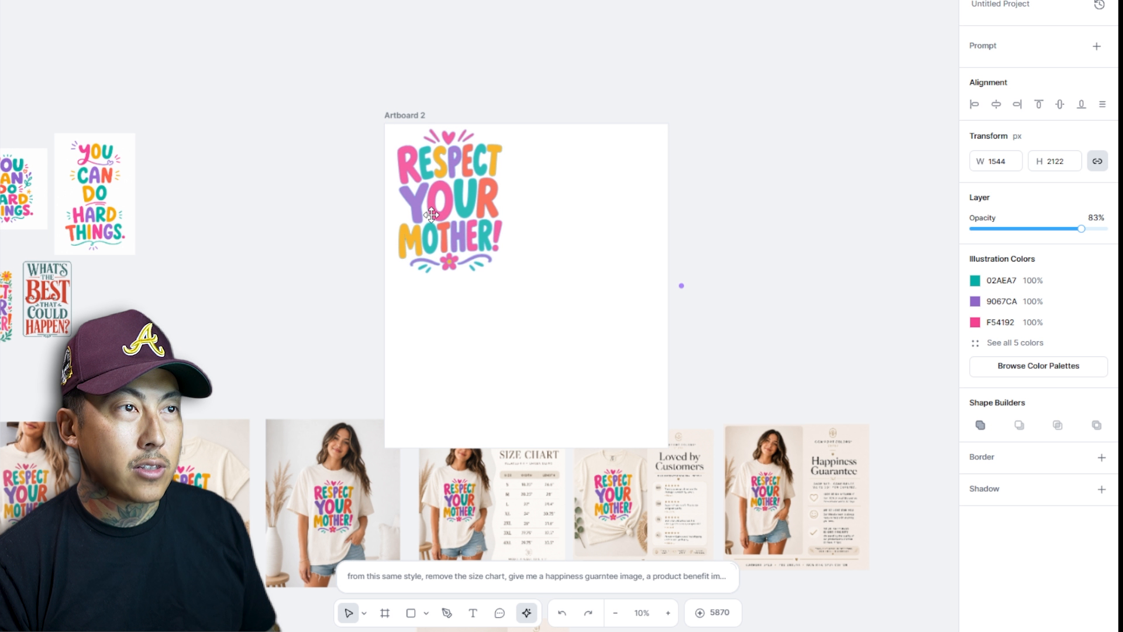
pyautogui.click(504, 276)
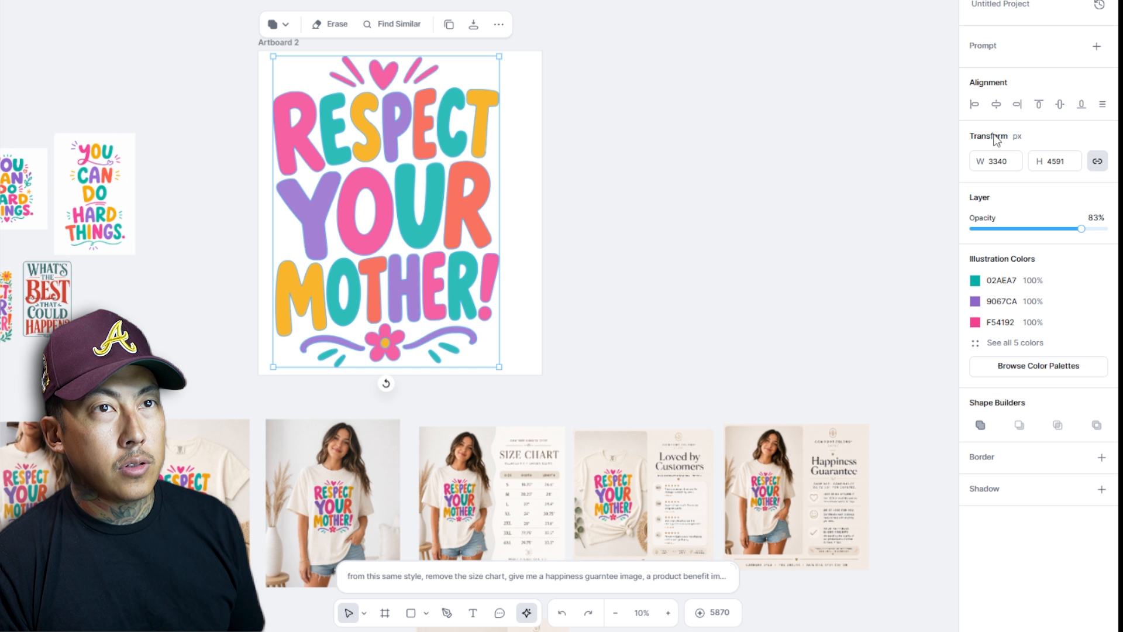
pyautogui.click(1003, 104)
pyautogui.click(1047, 104)
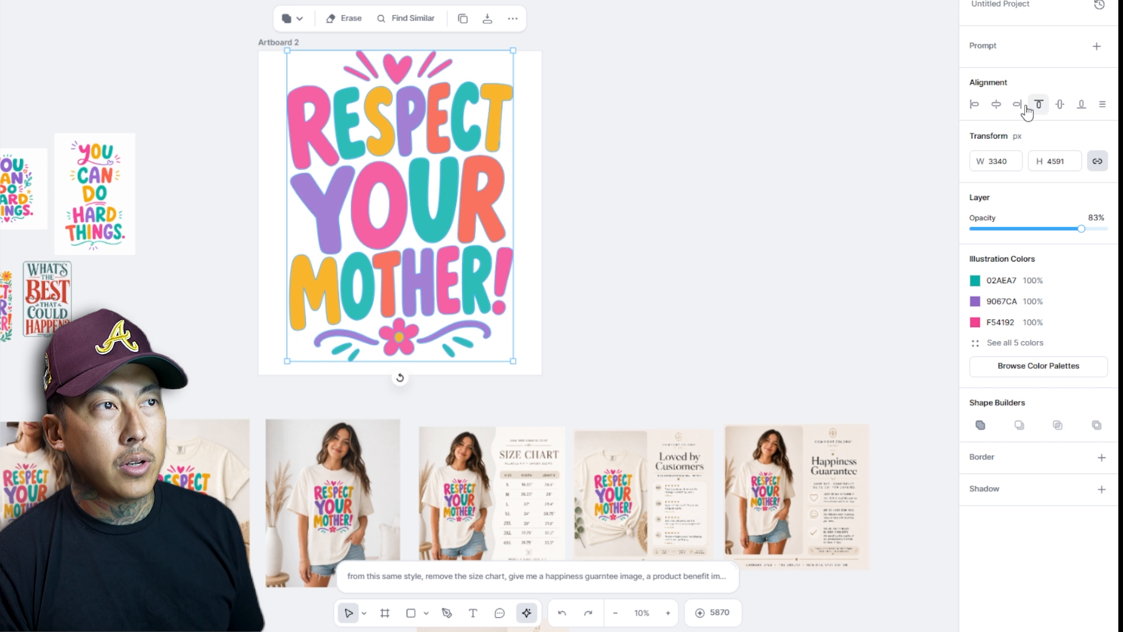
pyautogui.click(857, 20)
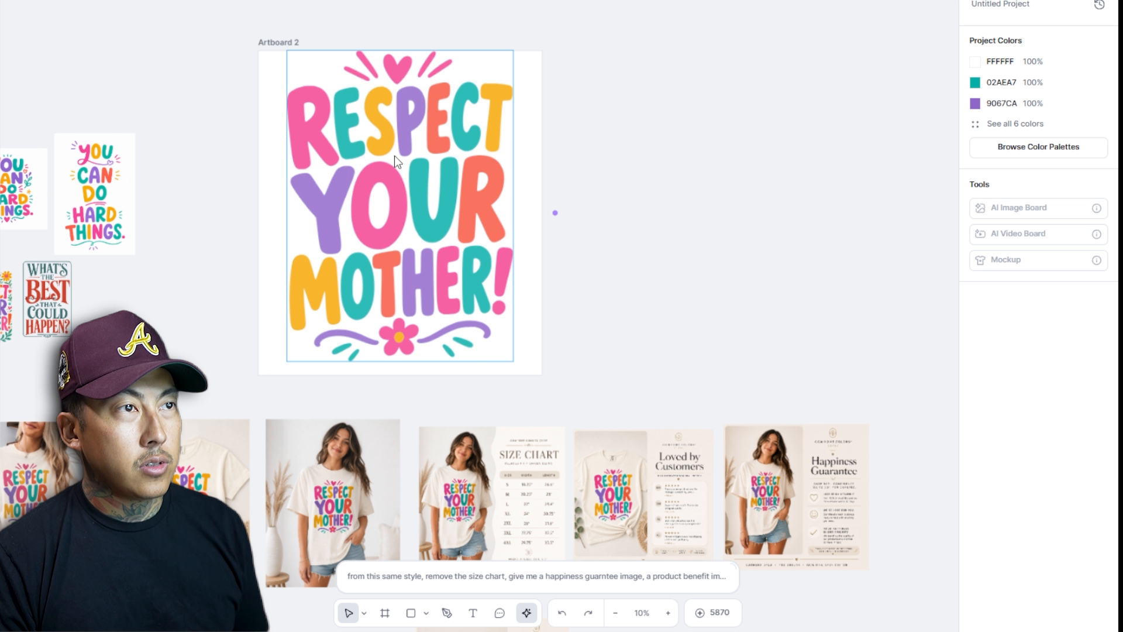
# Step: Remove the white background fill from the "Respect Your Mother!" artboard and open its export settings
pyautogui.click(411, 145)
pyautogui.press('Escape')
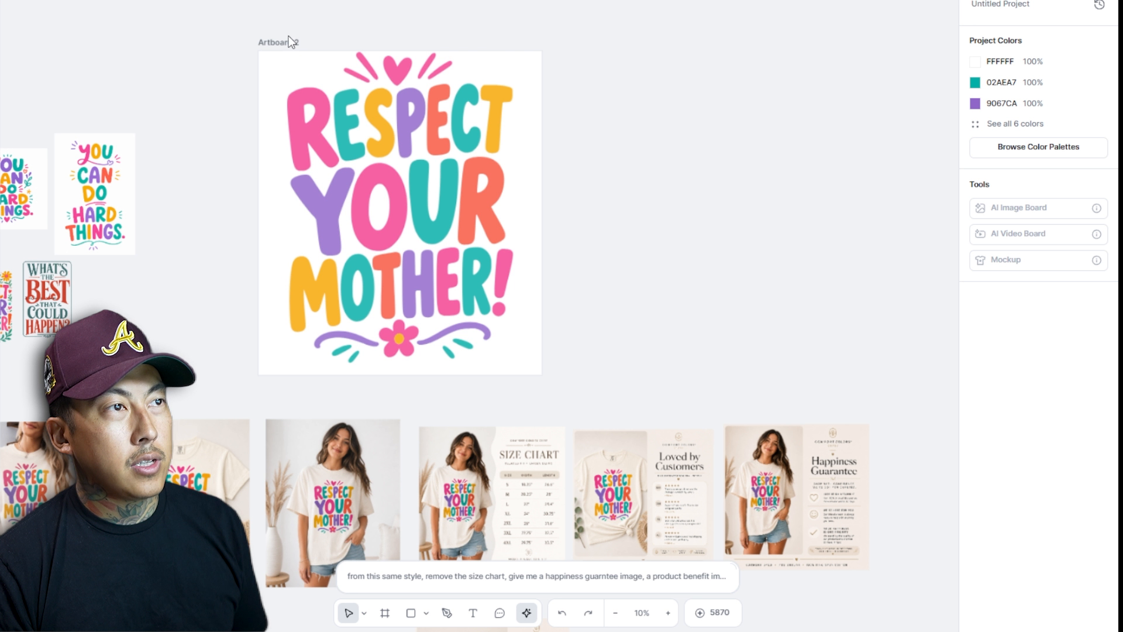
pyautogui.click(284, 42)
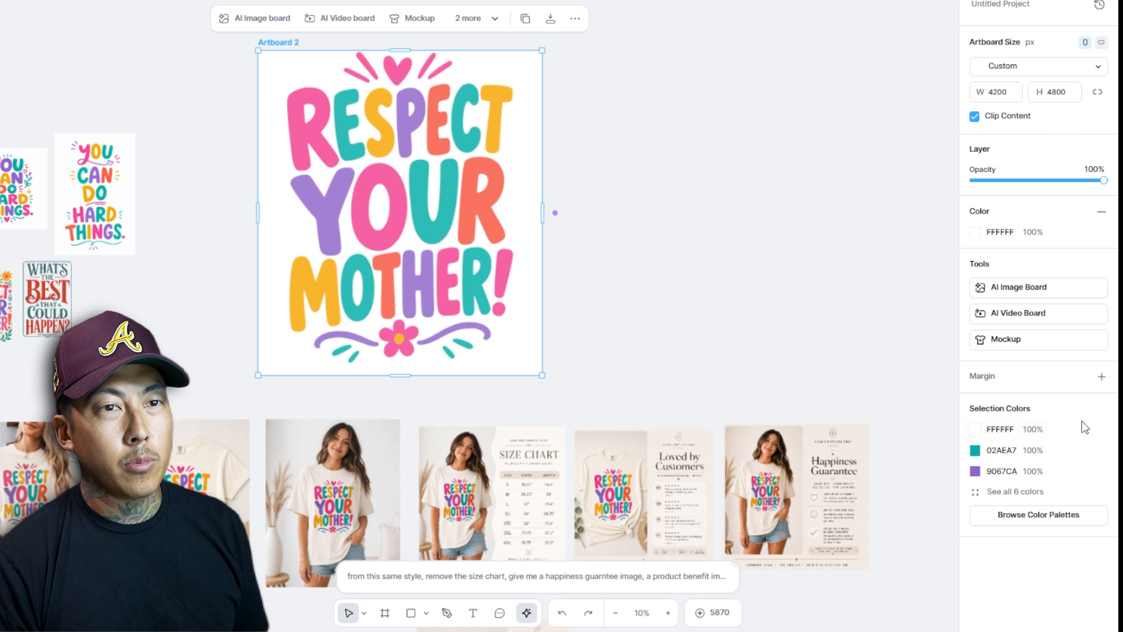
pyautogui.click(1102, 212)
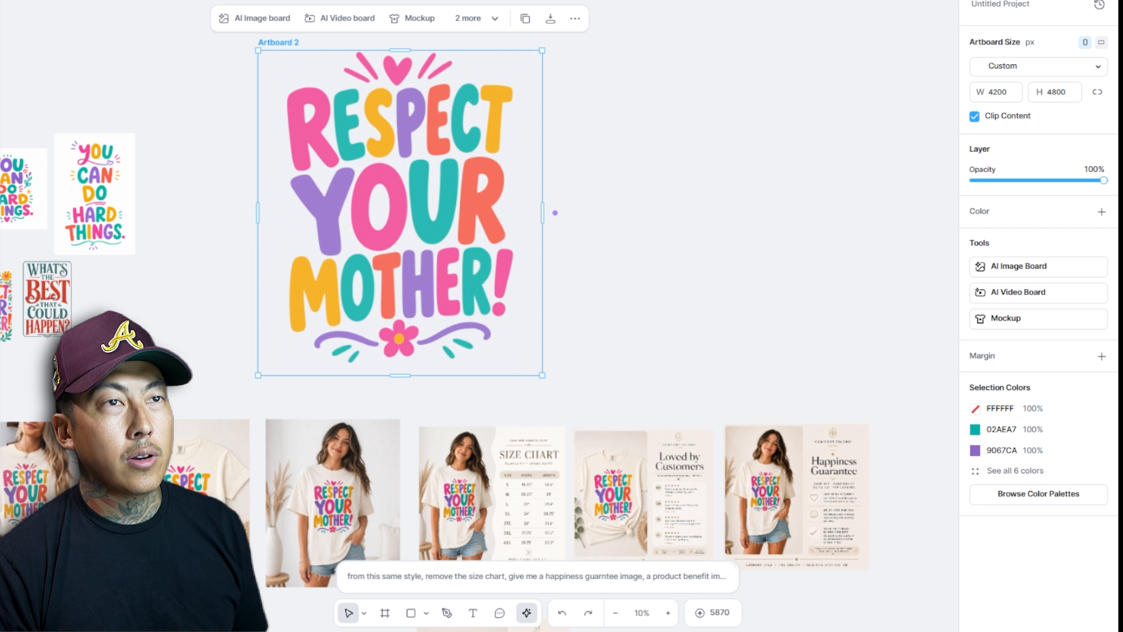
pyautogui.click(551, 18)
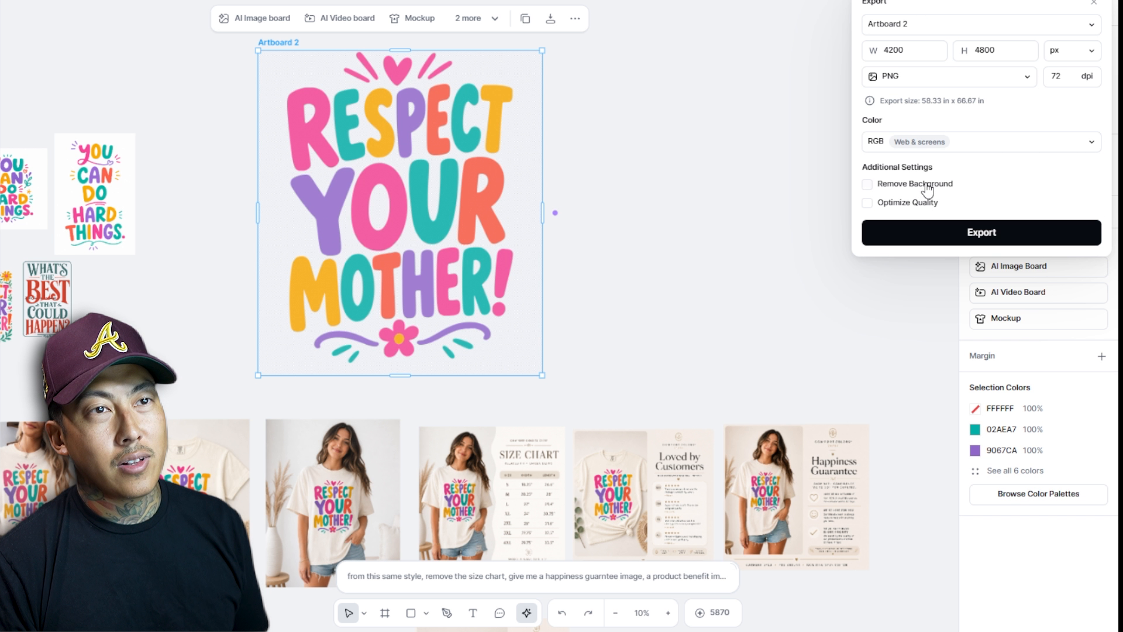